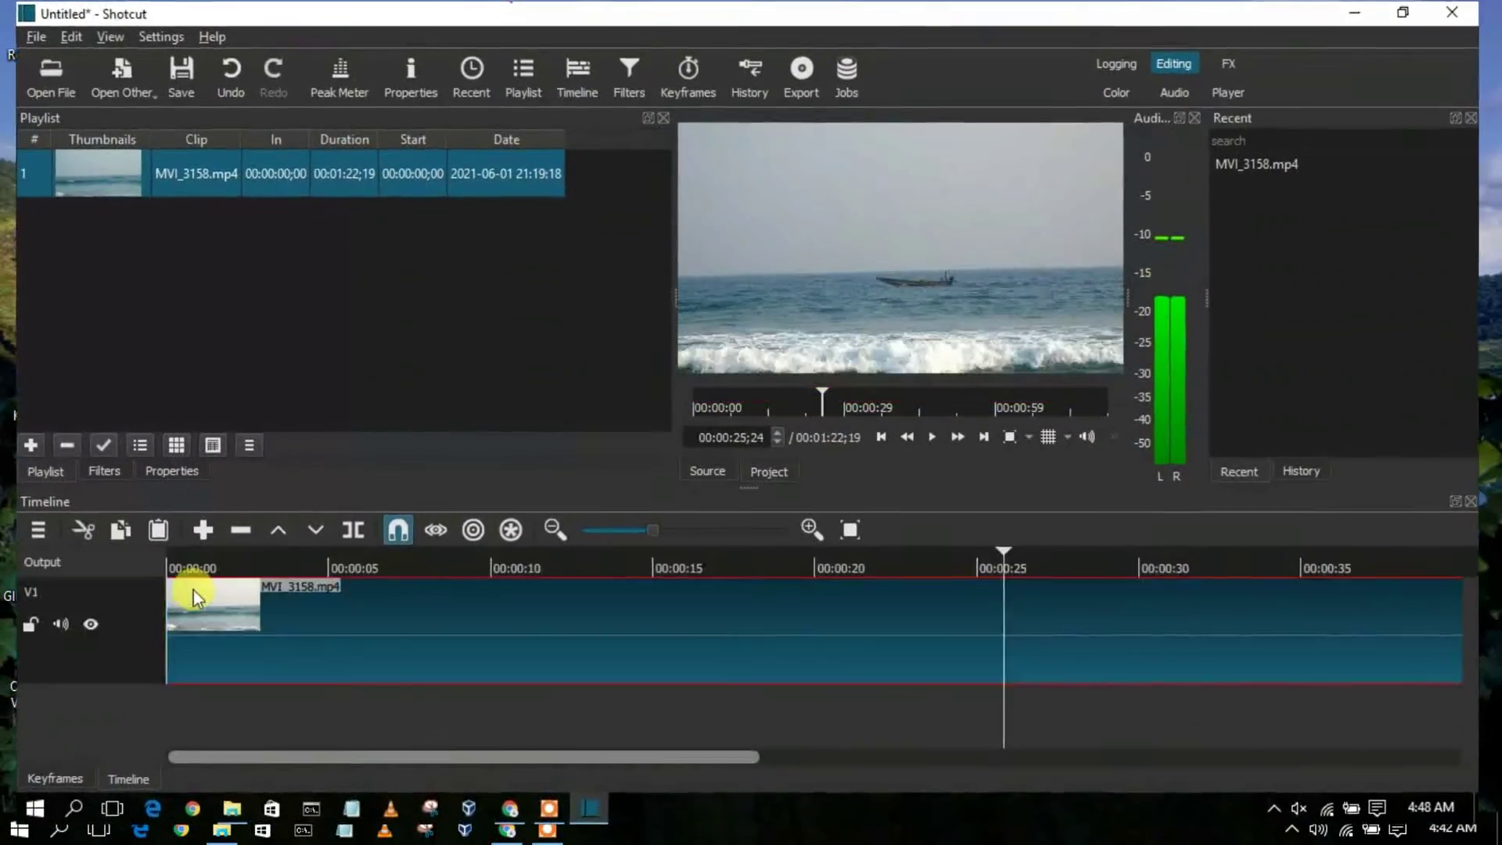
# Step: Lift the middle segment of MVI_3158.mp4 from track V1 and move the following segment against the first one to close the gap
pyautogui.click(191, 590)
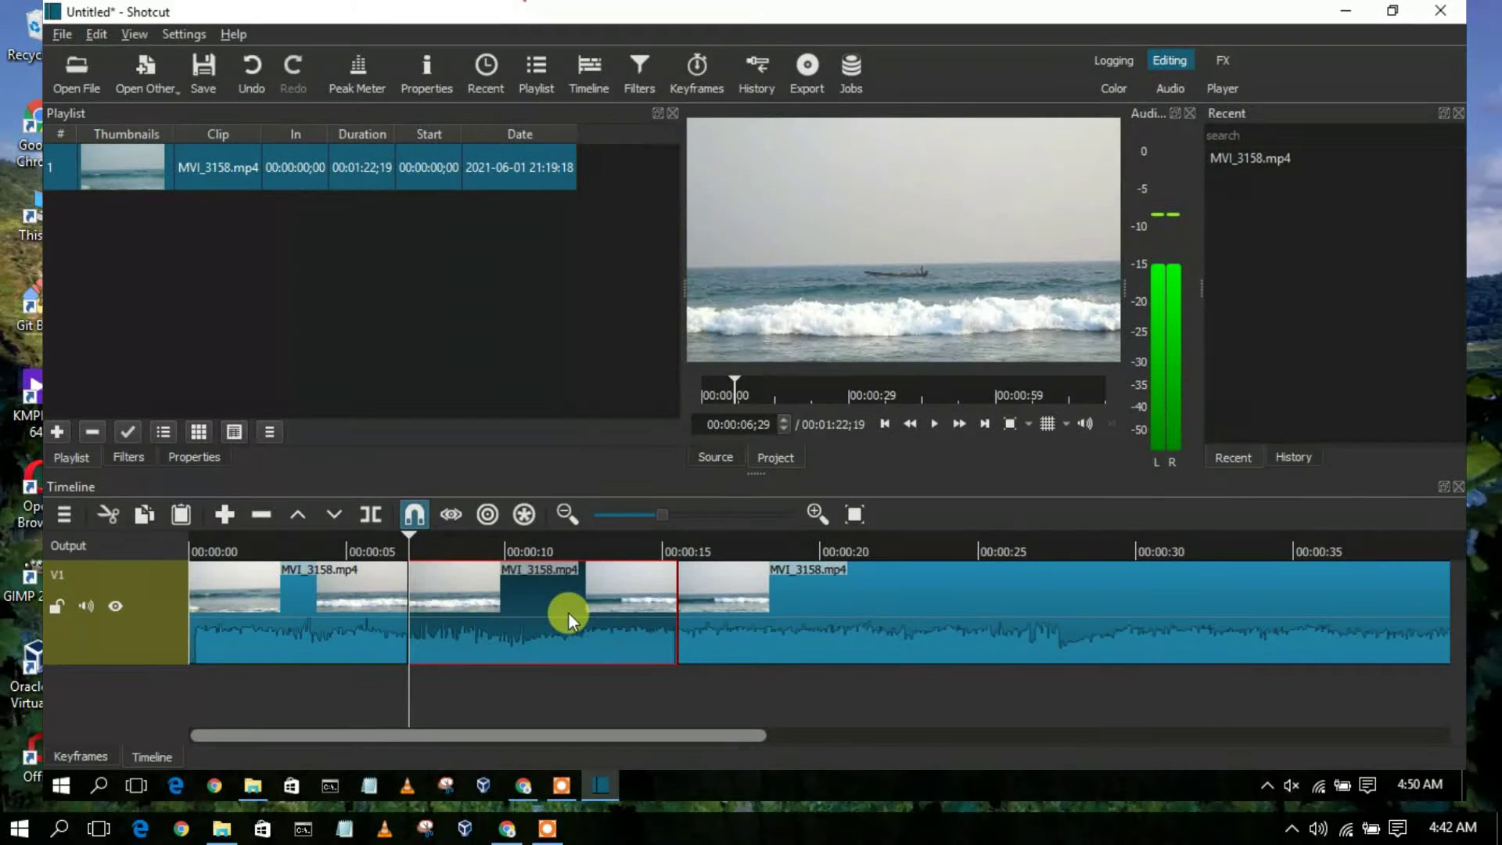
pyautogui.press('z')
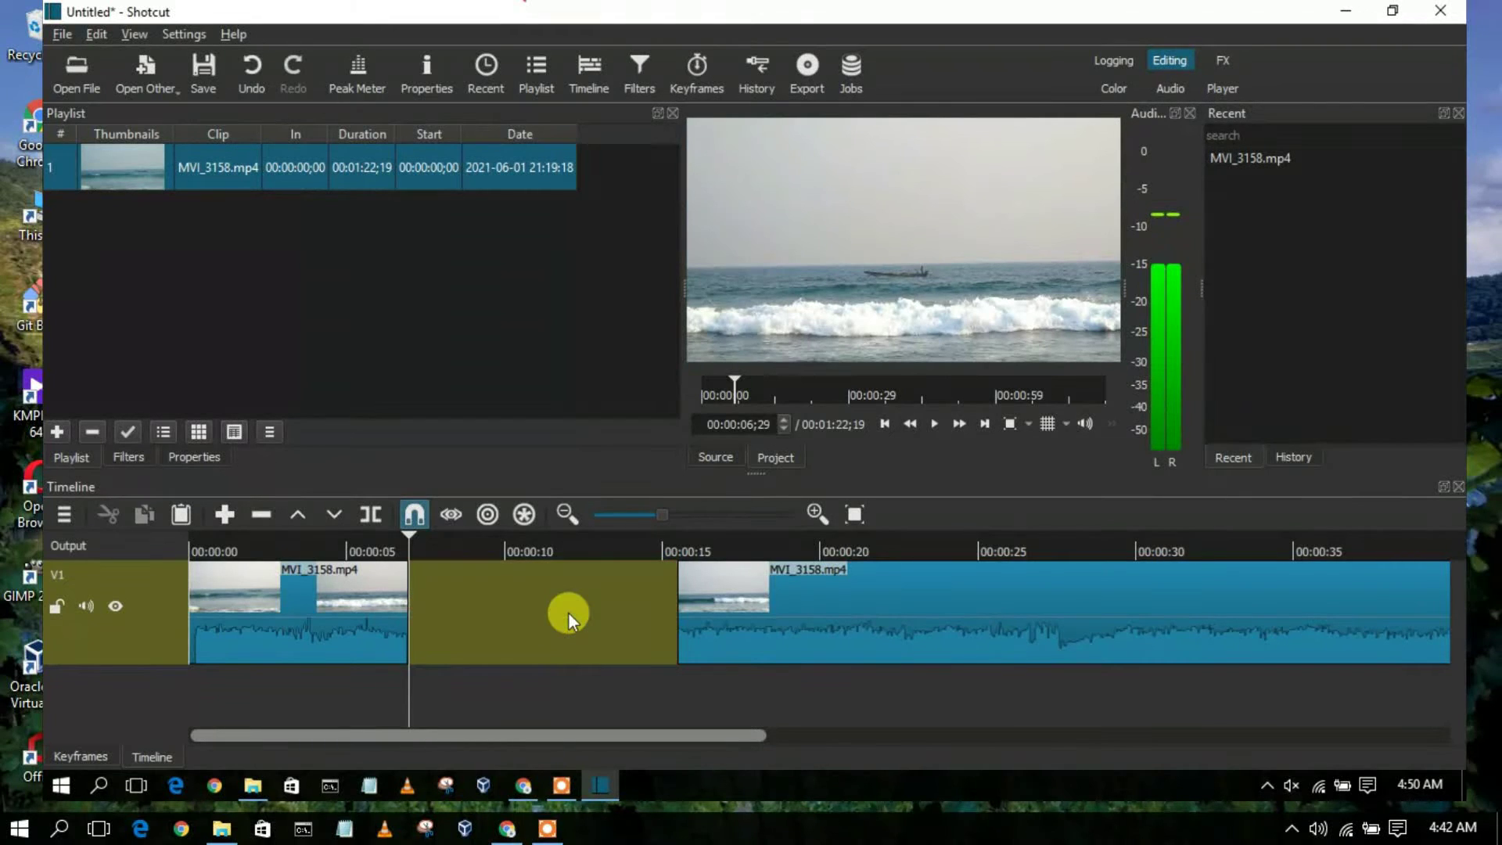
pyautogui.click(808, 591)
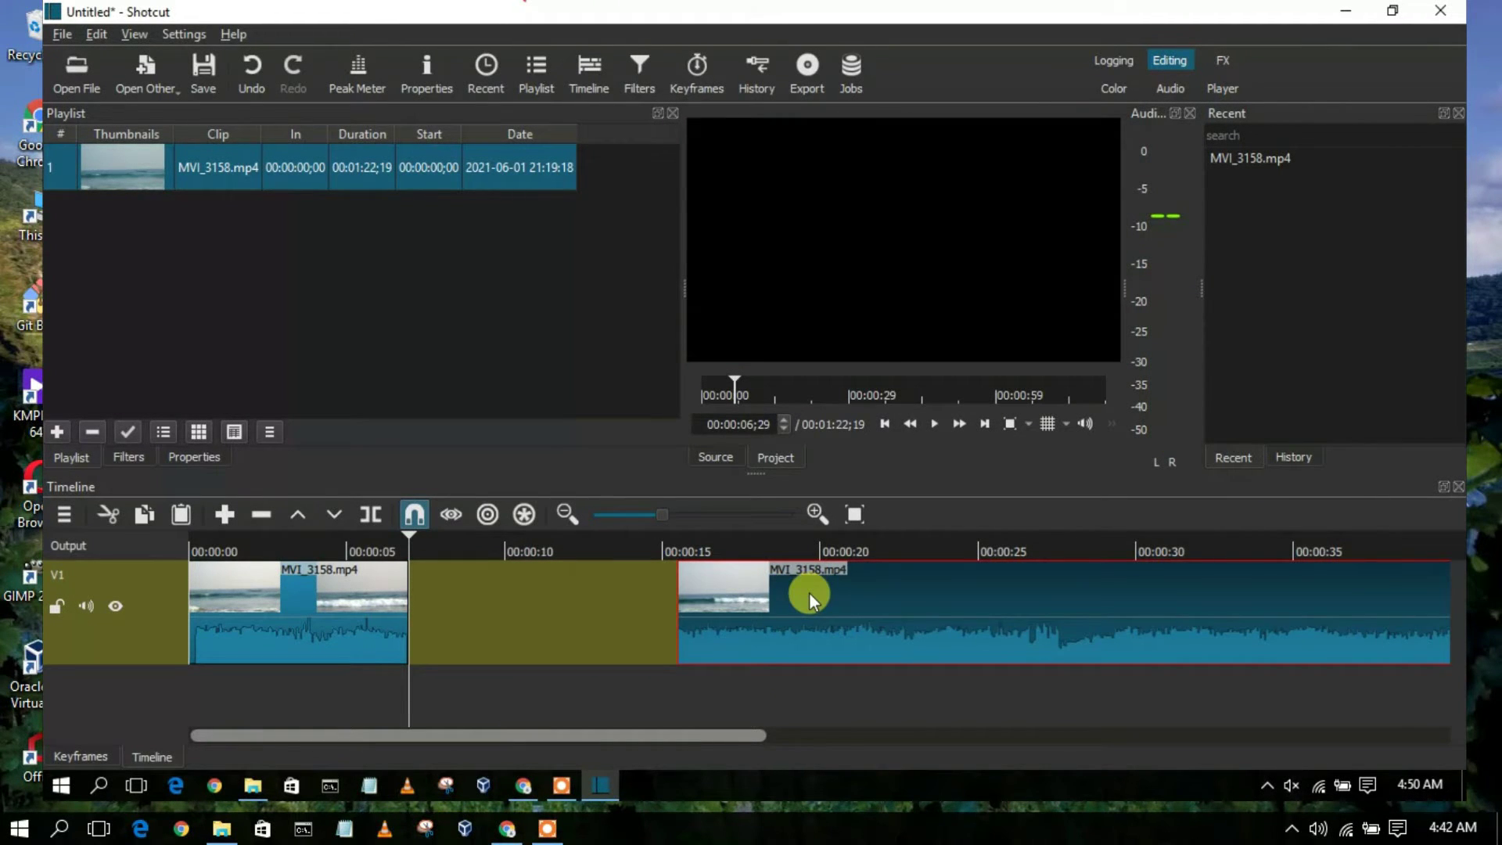
pyautogui.moveTo(809, 593); pyautogui.dragTo(516, 571)
pyautogui.click(516, 571)
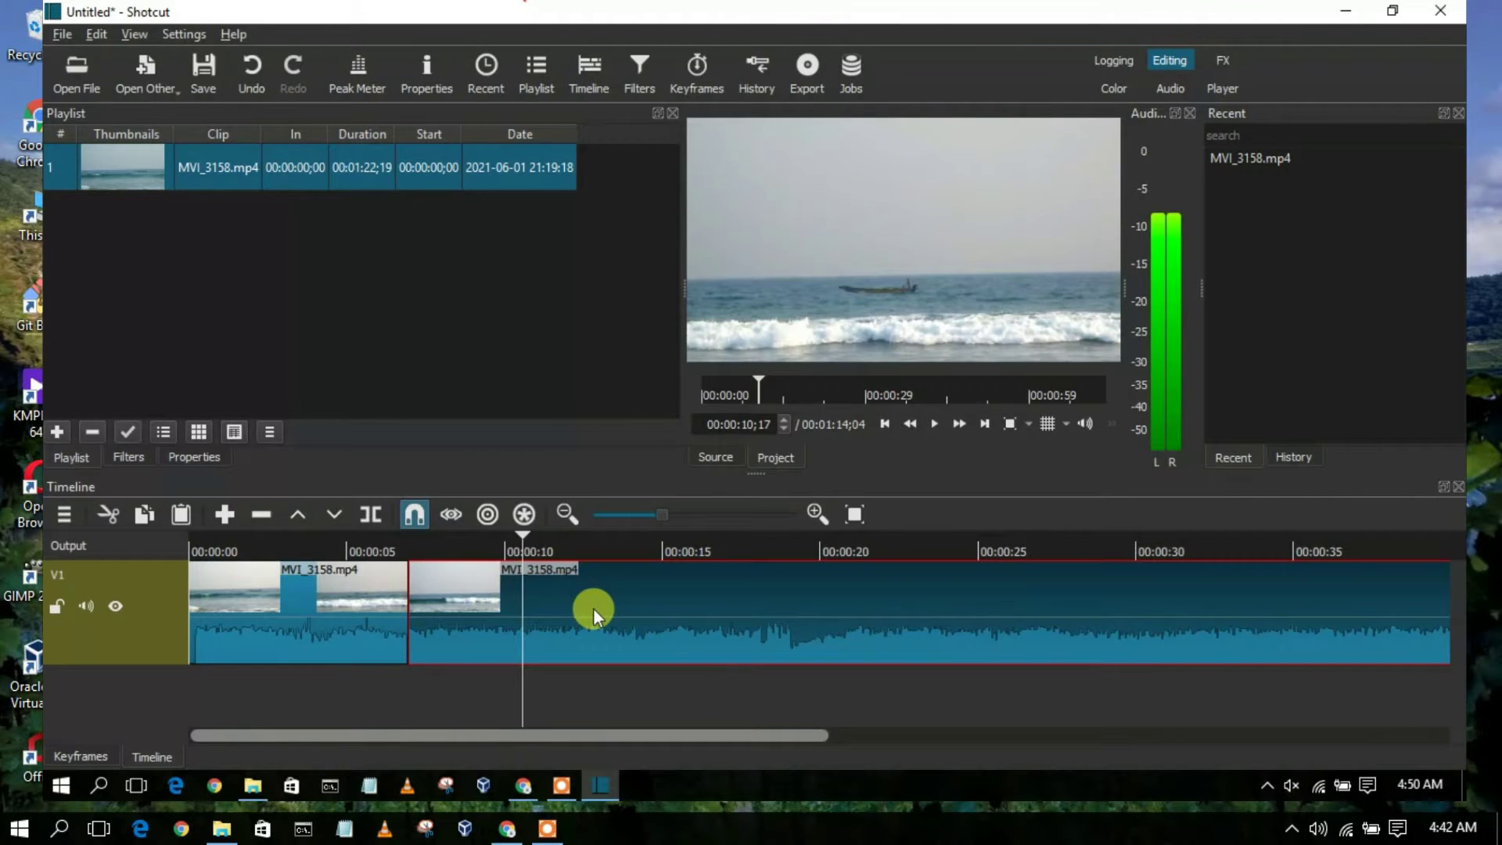
# Step: Overlap the second segment onto the first by 23 frames to create a transition, and play the timeline from 00:00:04;01
pyautogui.moveTo(593, 608); pyautogui.dragTo(557, 609)
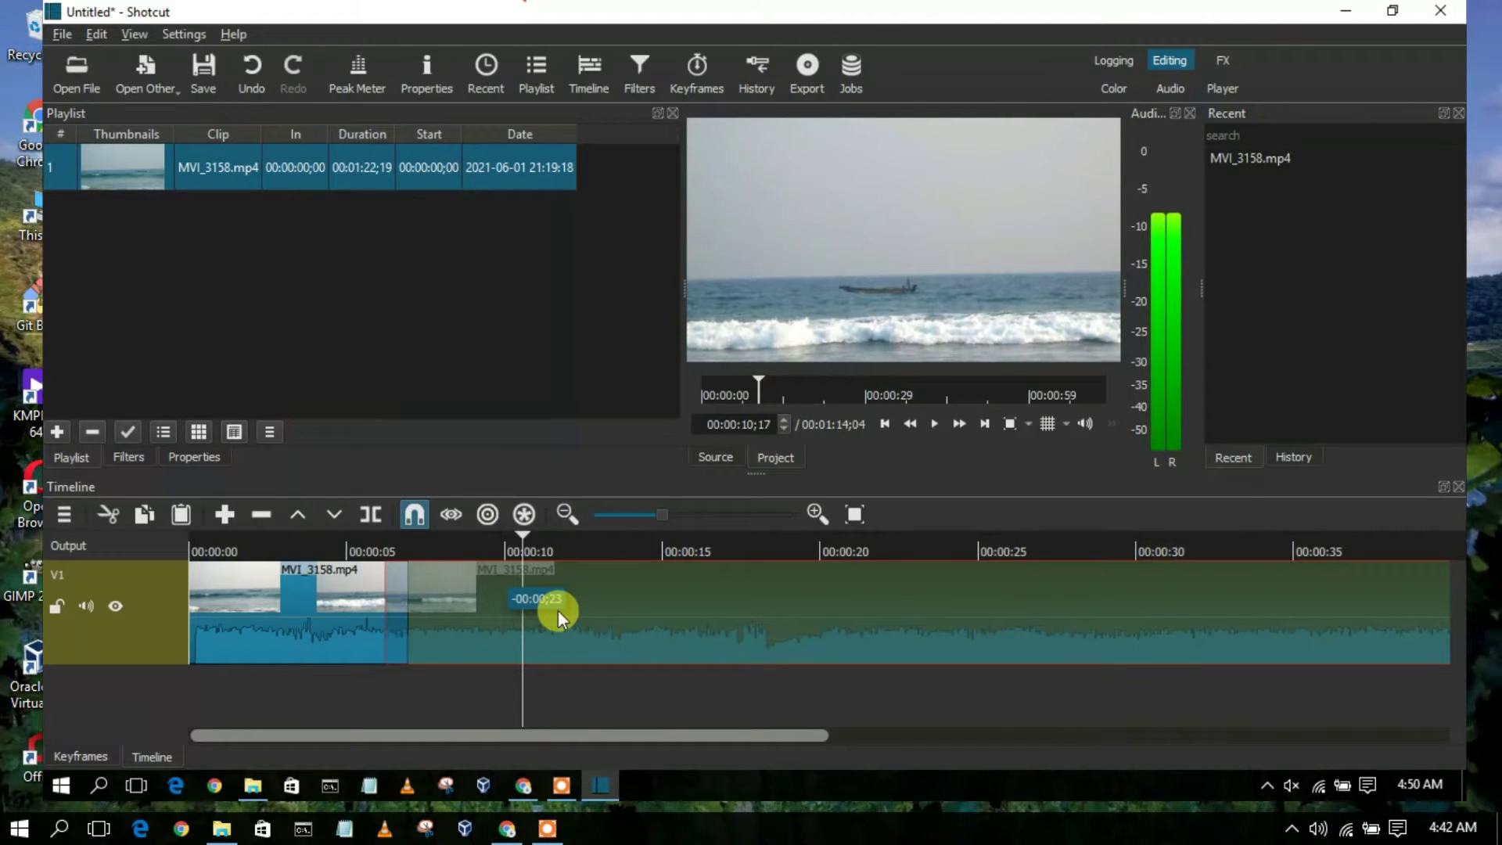
pyautogui.moveTo(557, 609); pyautogui.dragTo(557, 609)
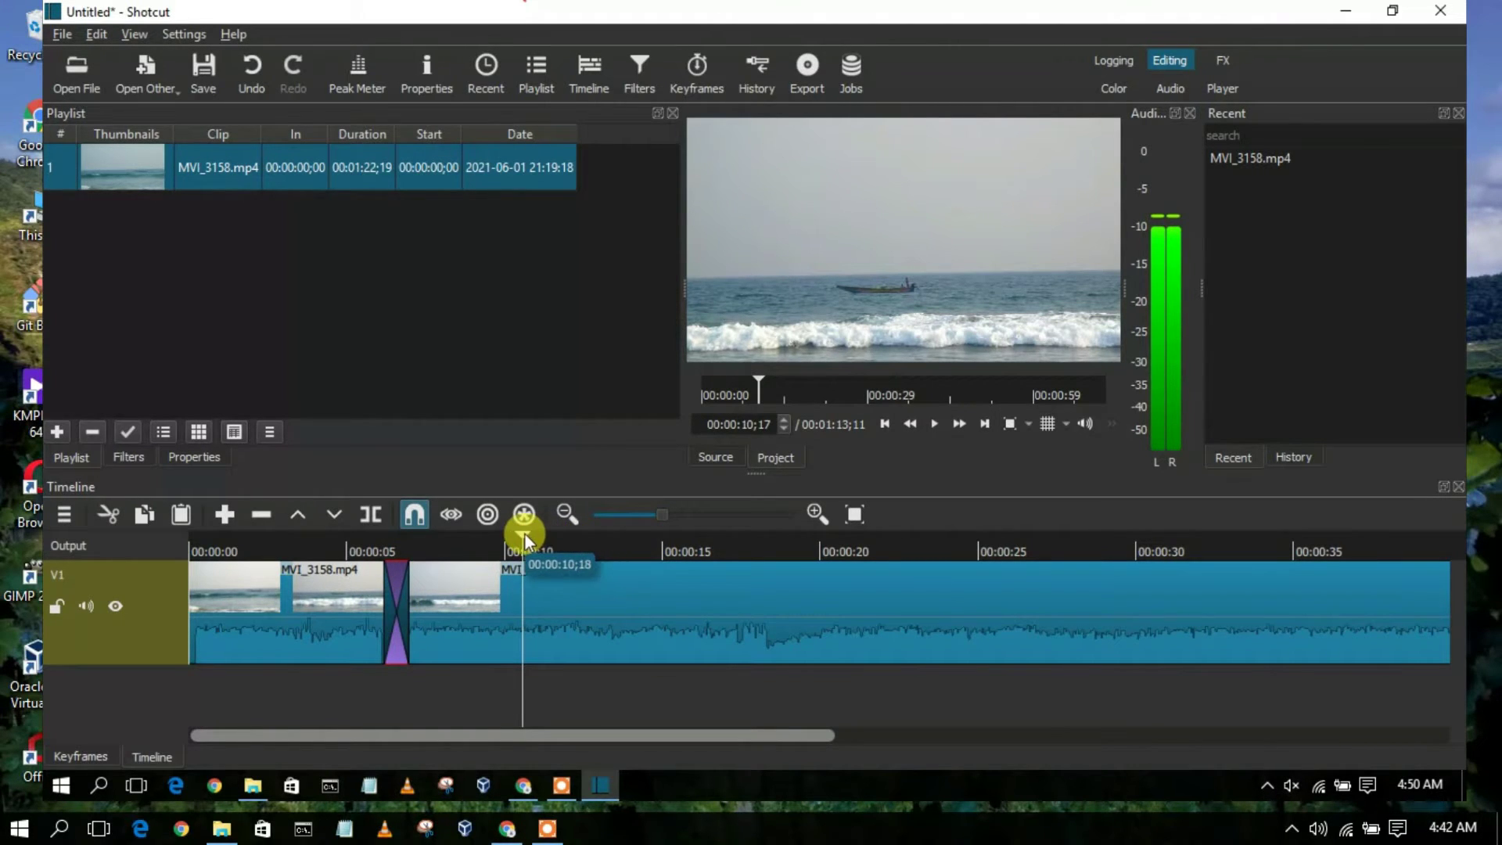
pyautogui.moveTo(524, 534); pyautogui.dragTo(316, 532)
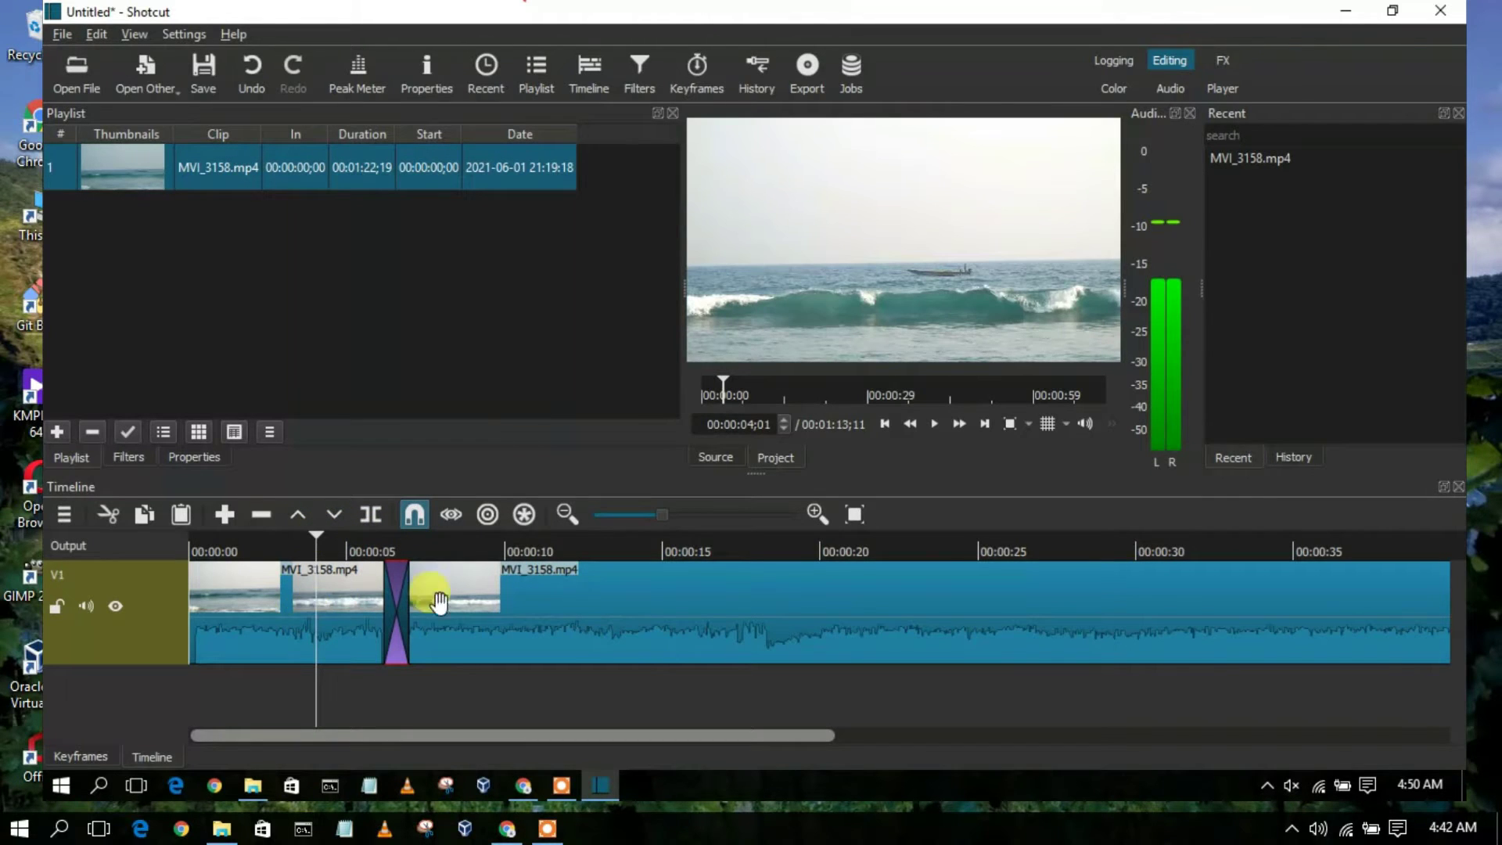
pyautogui.click(931, 424)
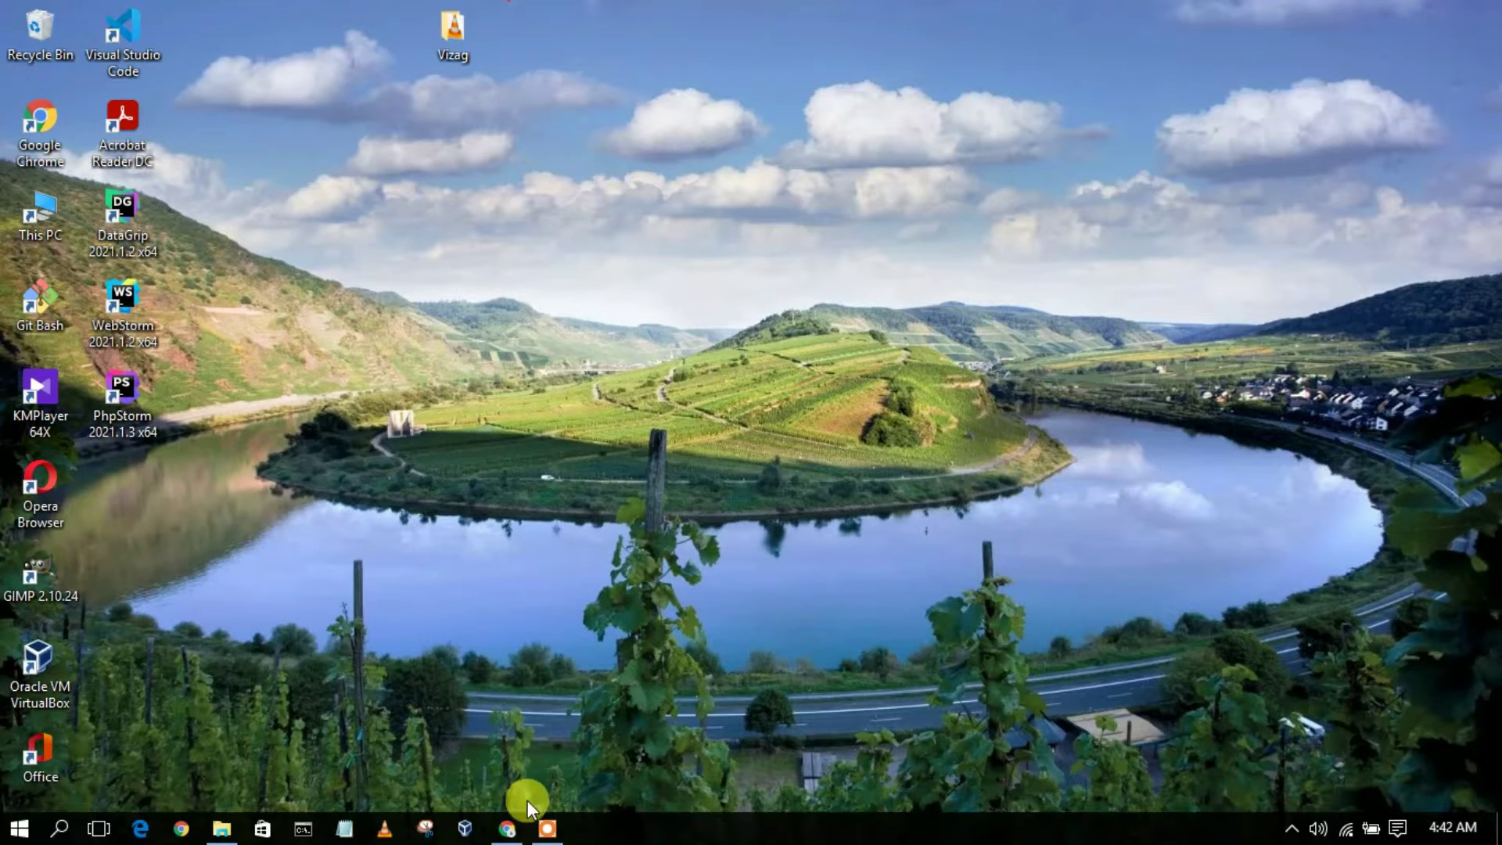
# Step: Switch to Chrome, search Google for "shotcut video editor" and open the Shotcut home page on shotcut.org
pyautogui.click(507, 827)
pyautogui.click(669, 63)
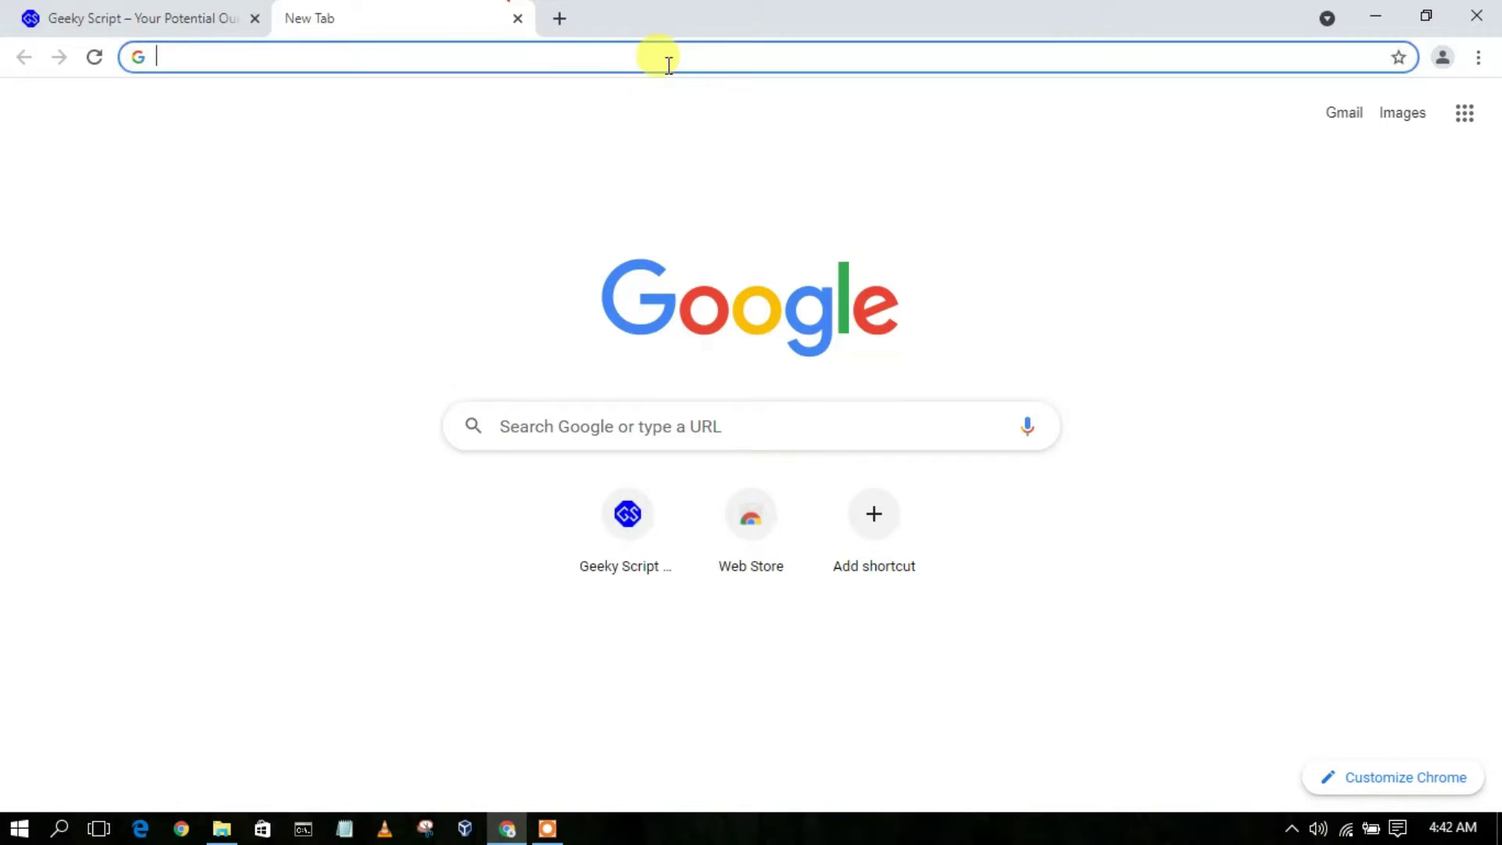
pyautogui.write('shor')
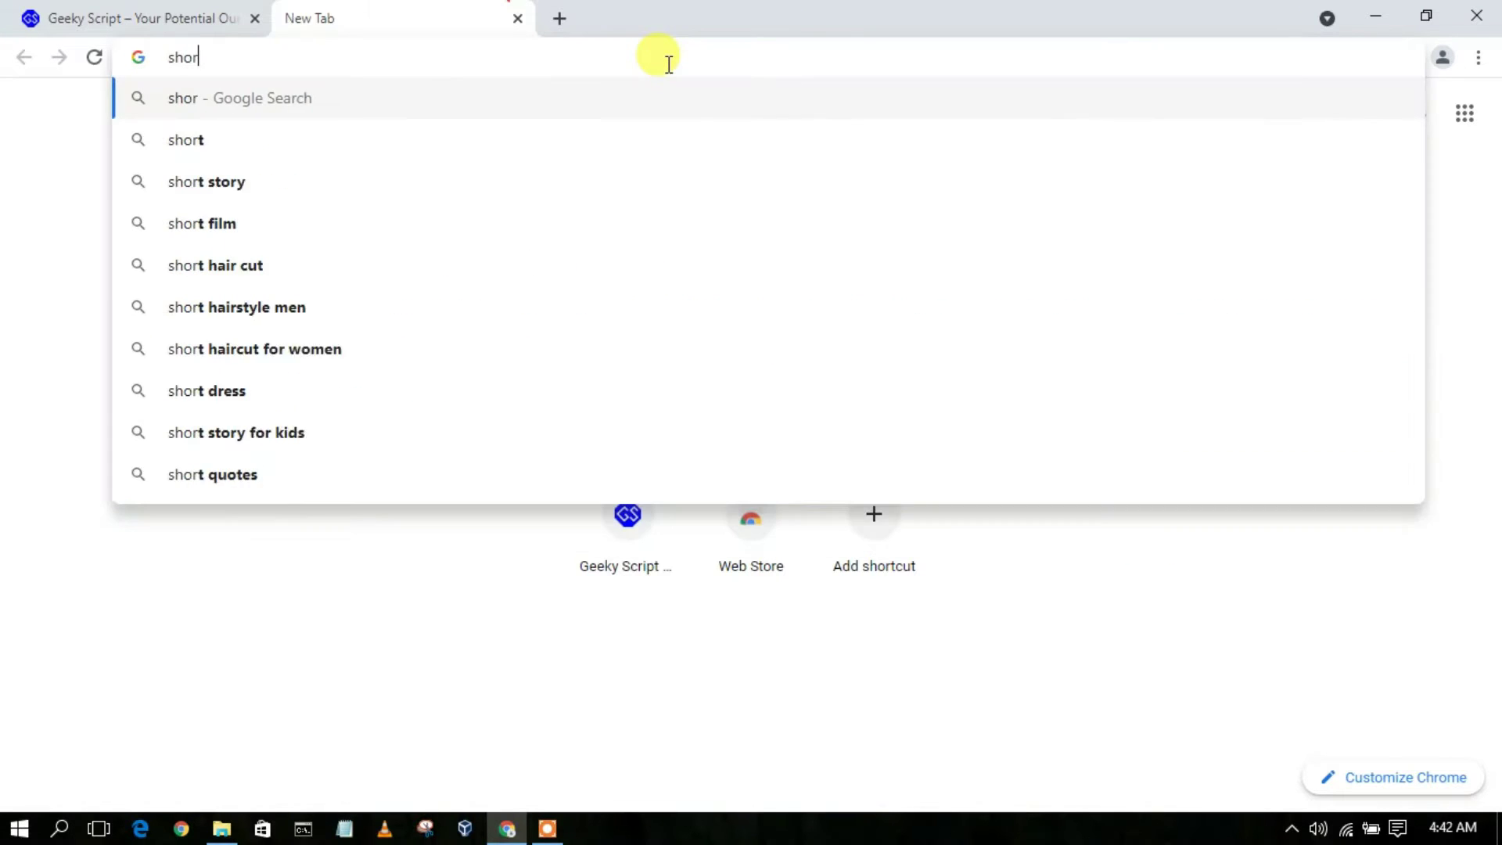
pyautogui.write('tcut ')
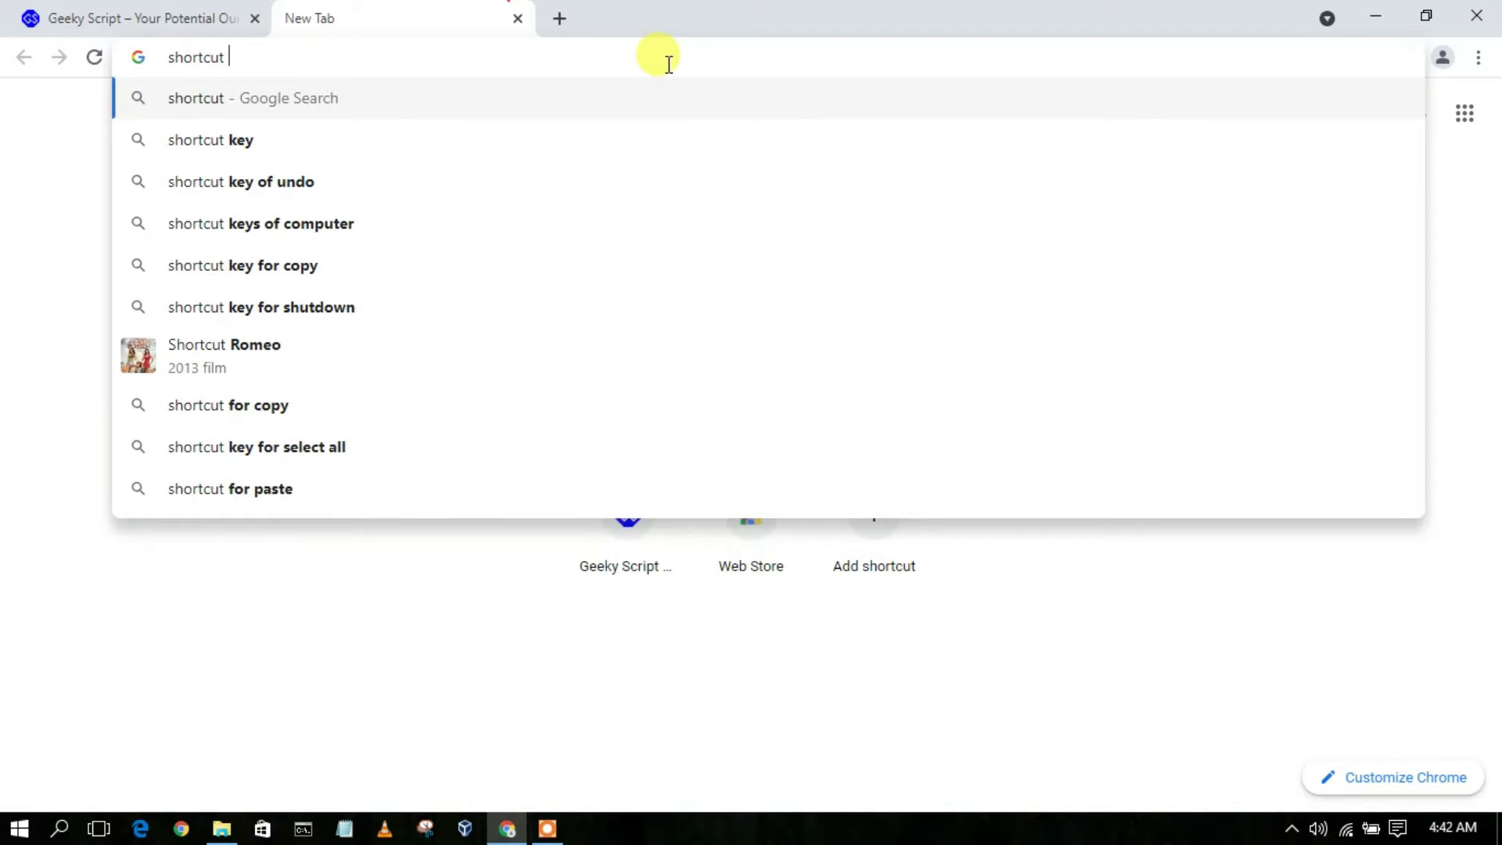
pyautogui.write('vid')
pyautogui.press('Down')
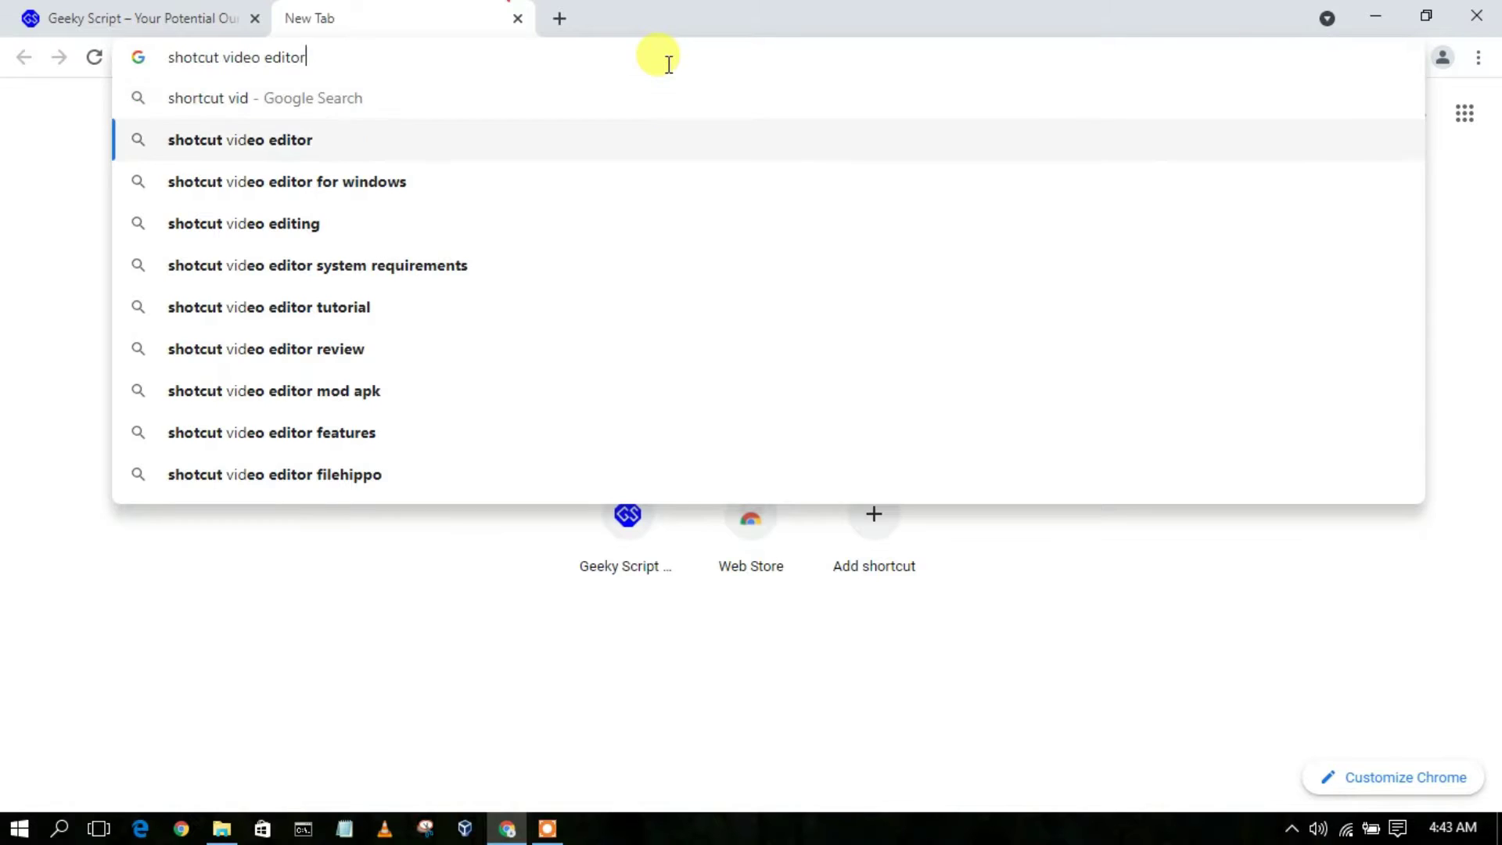
pyautogui.press('Return')
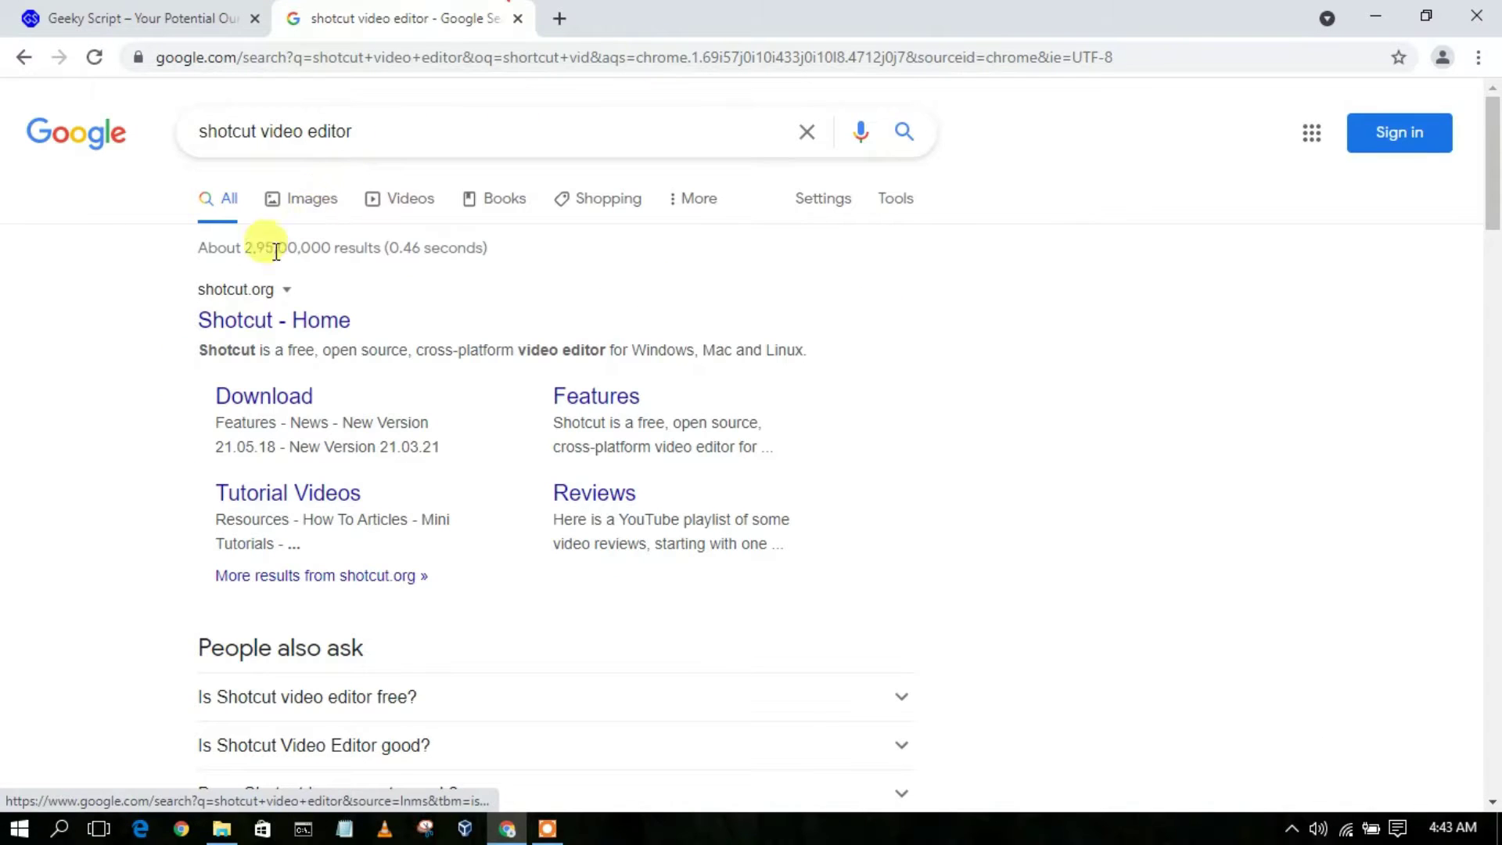
pyautogui.click(271, 321)
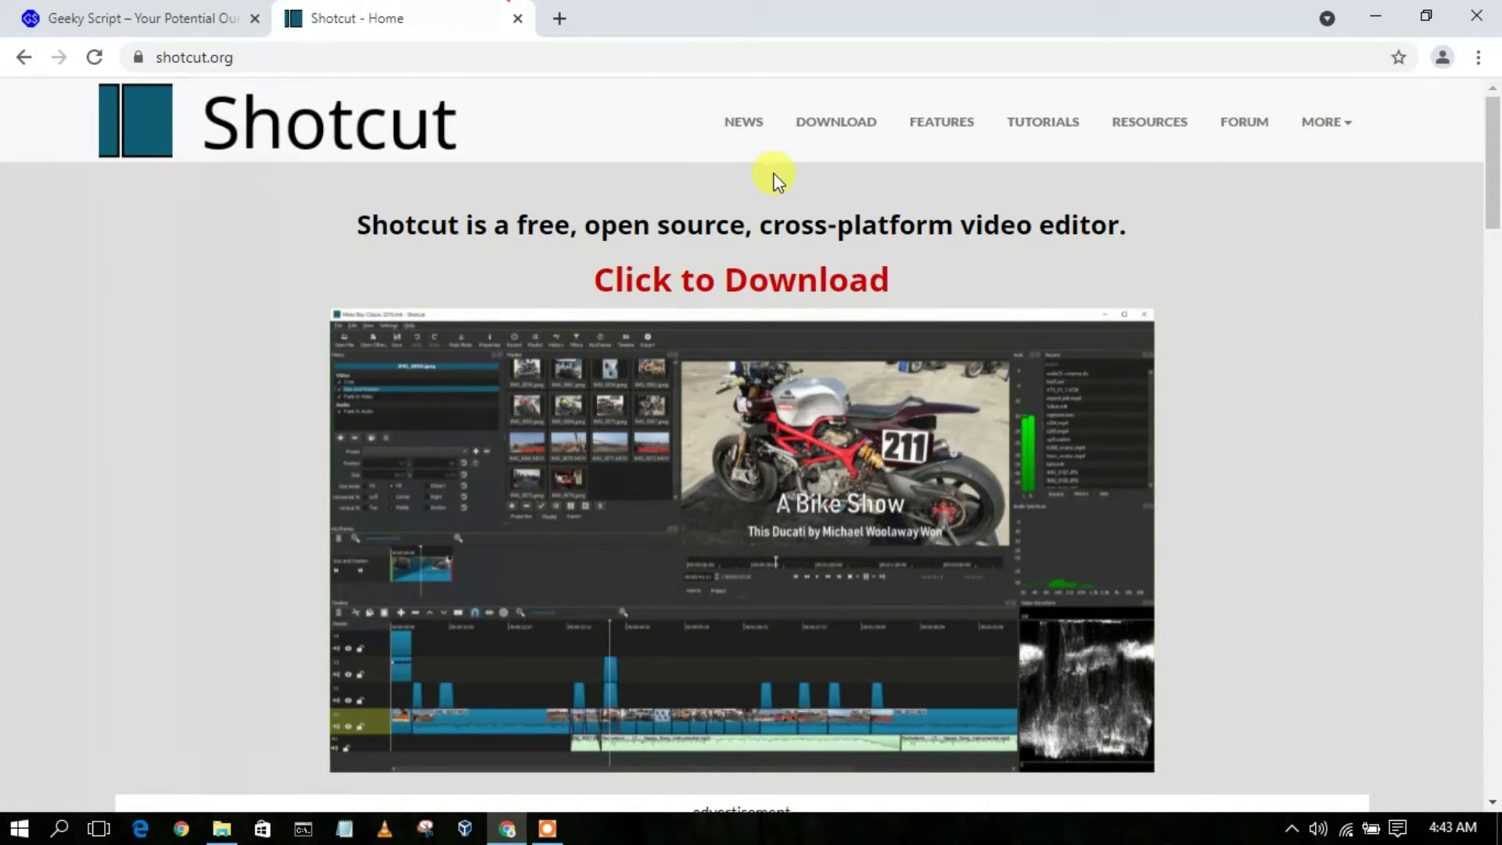
# Step: Go to Shotcut's download page, follow the FossHub Windows installer link and start downloading the 64-bit Windows installer, version 21.05.18
pyautogui.click(675, 282)
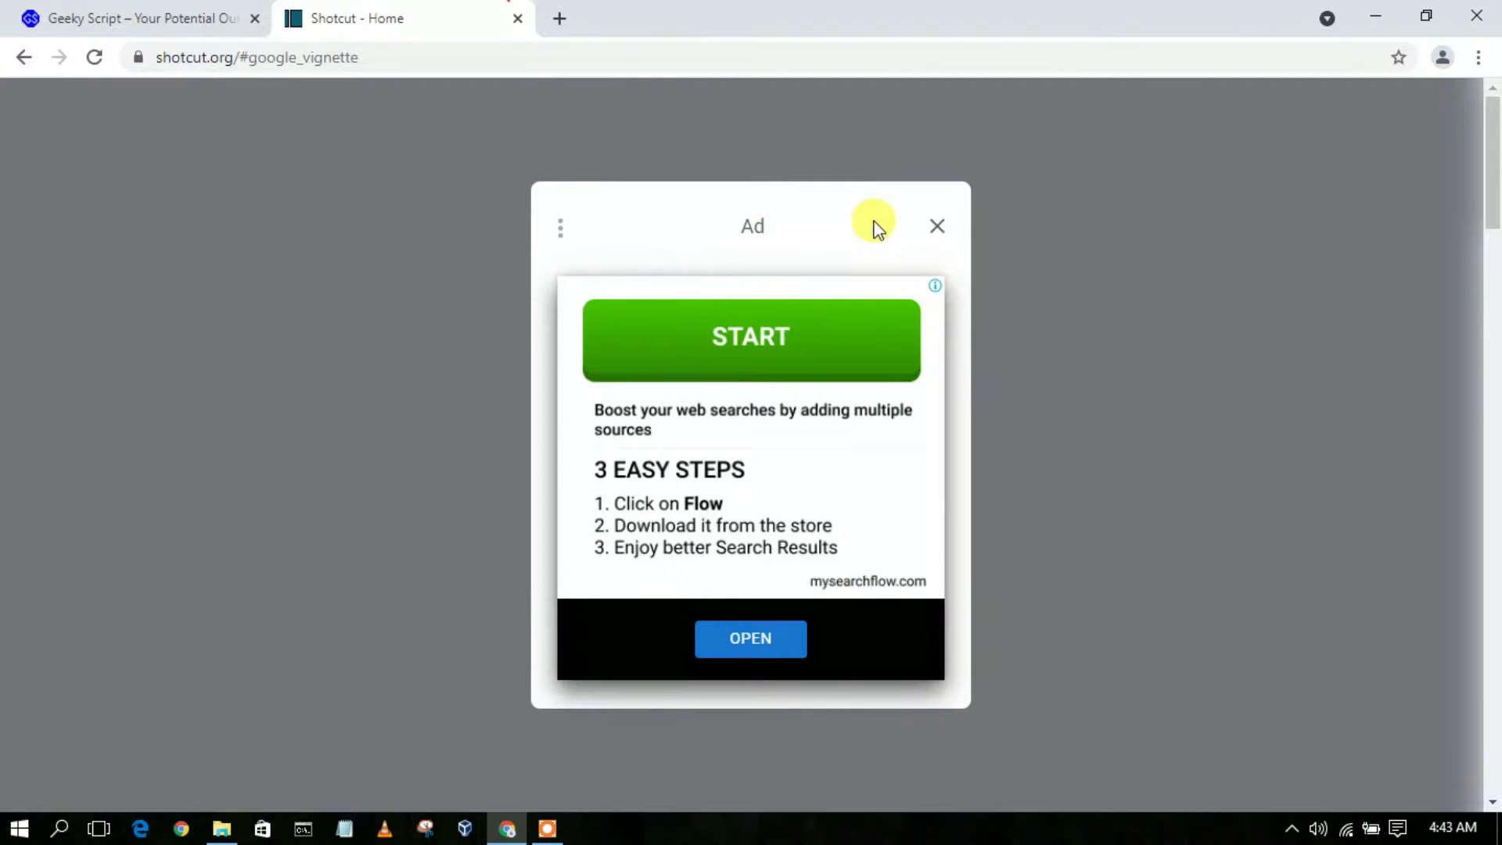
pyautogui.click(938, 227)
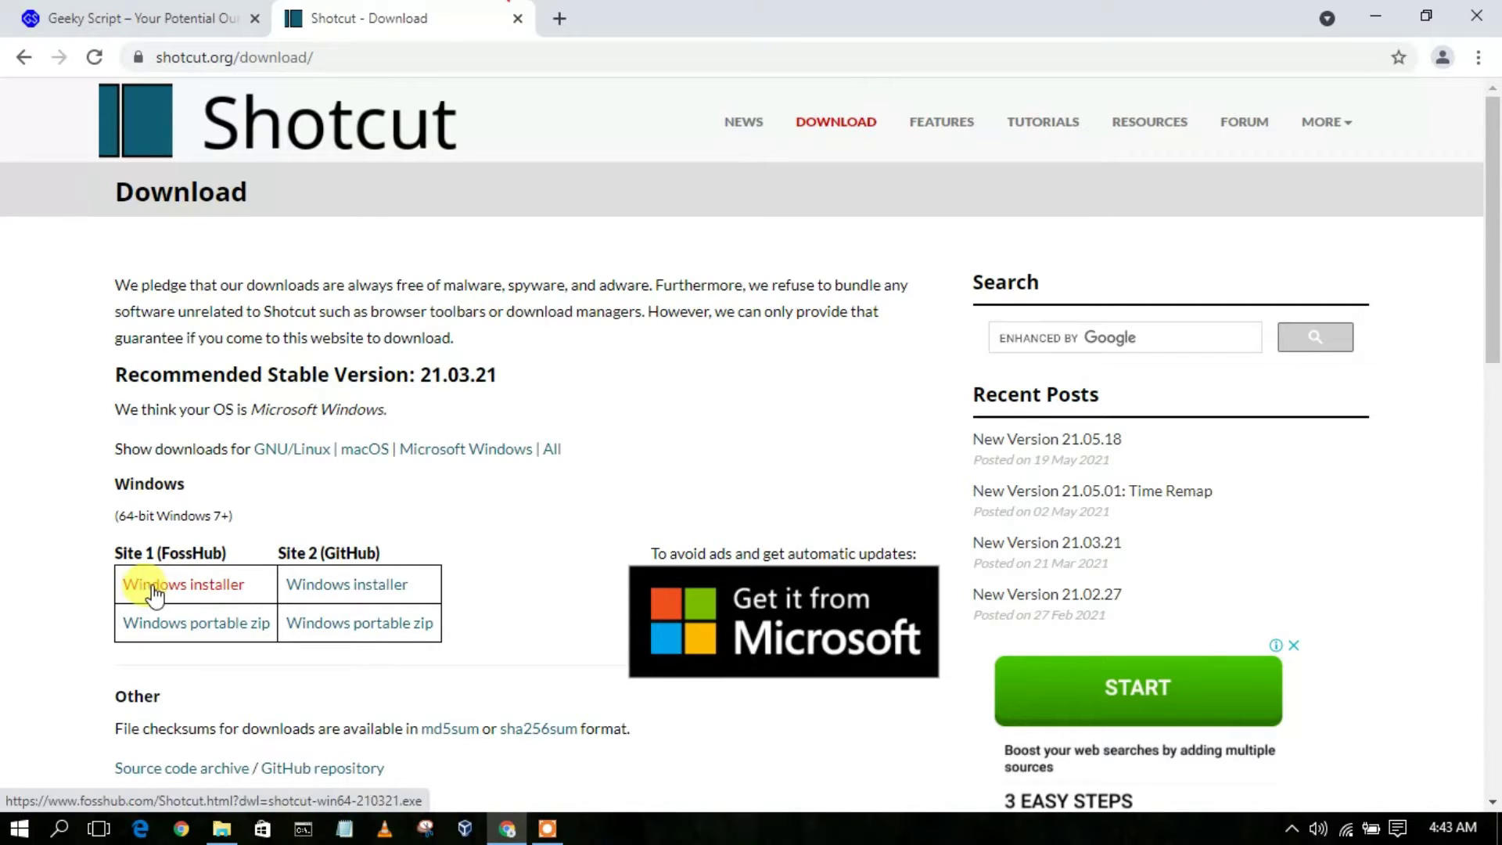
pyautogui.click(180, 596)
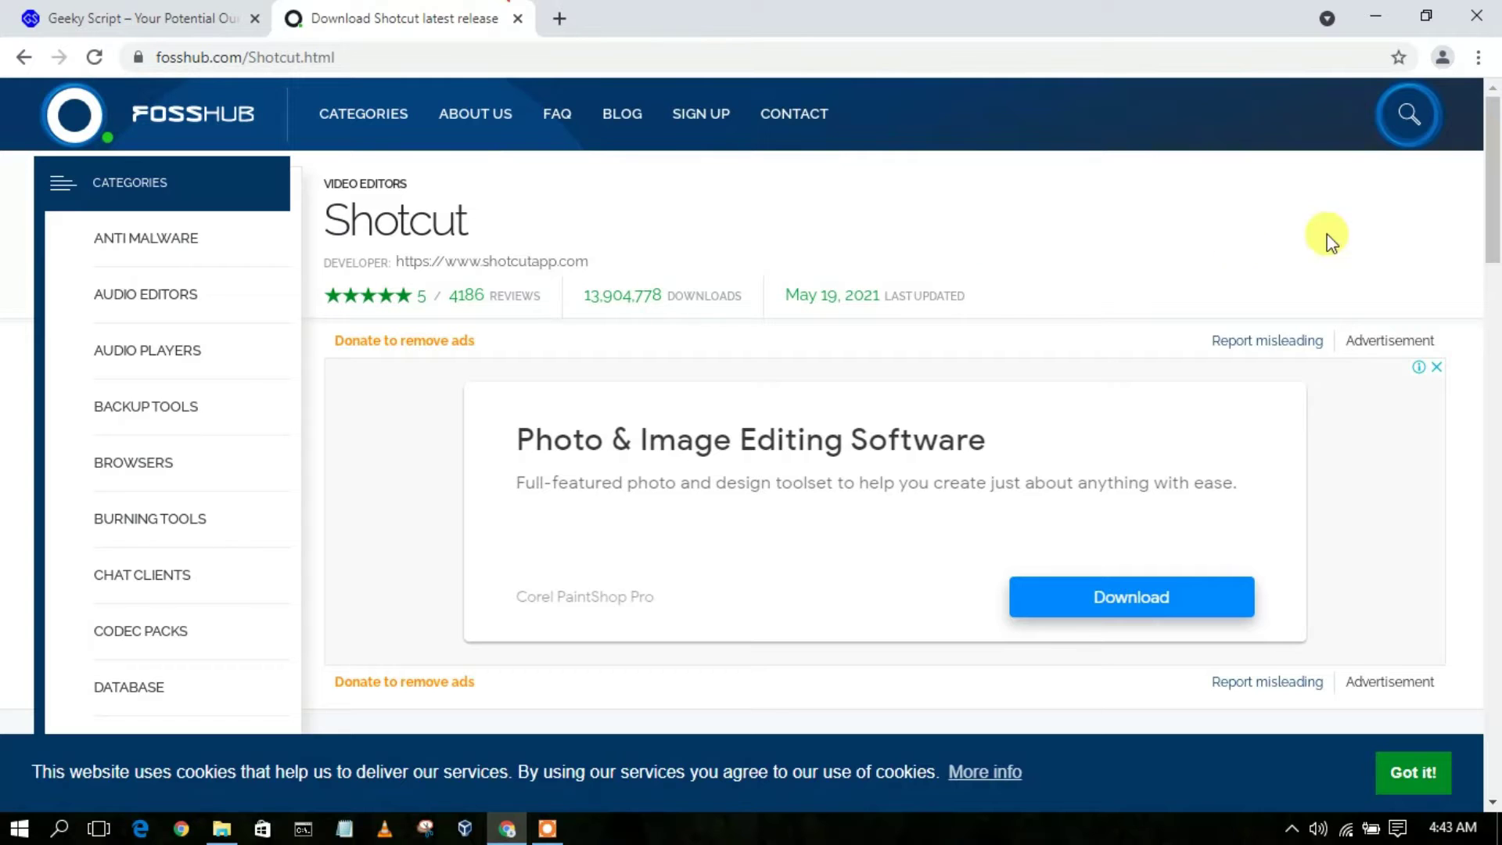
pyautogui.moveTo(1496, 235); pyautogui.dragTo(1496, 356)
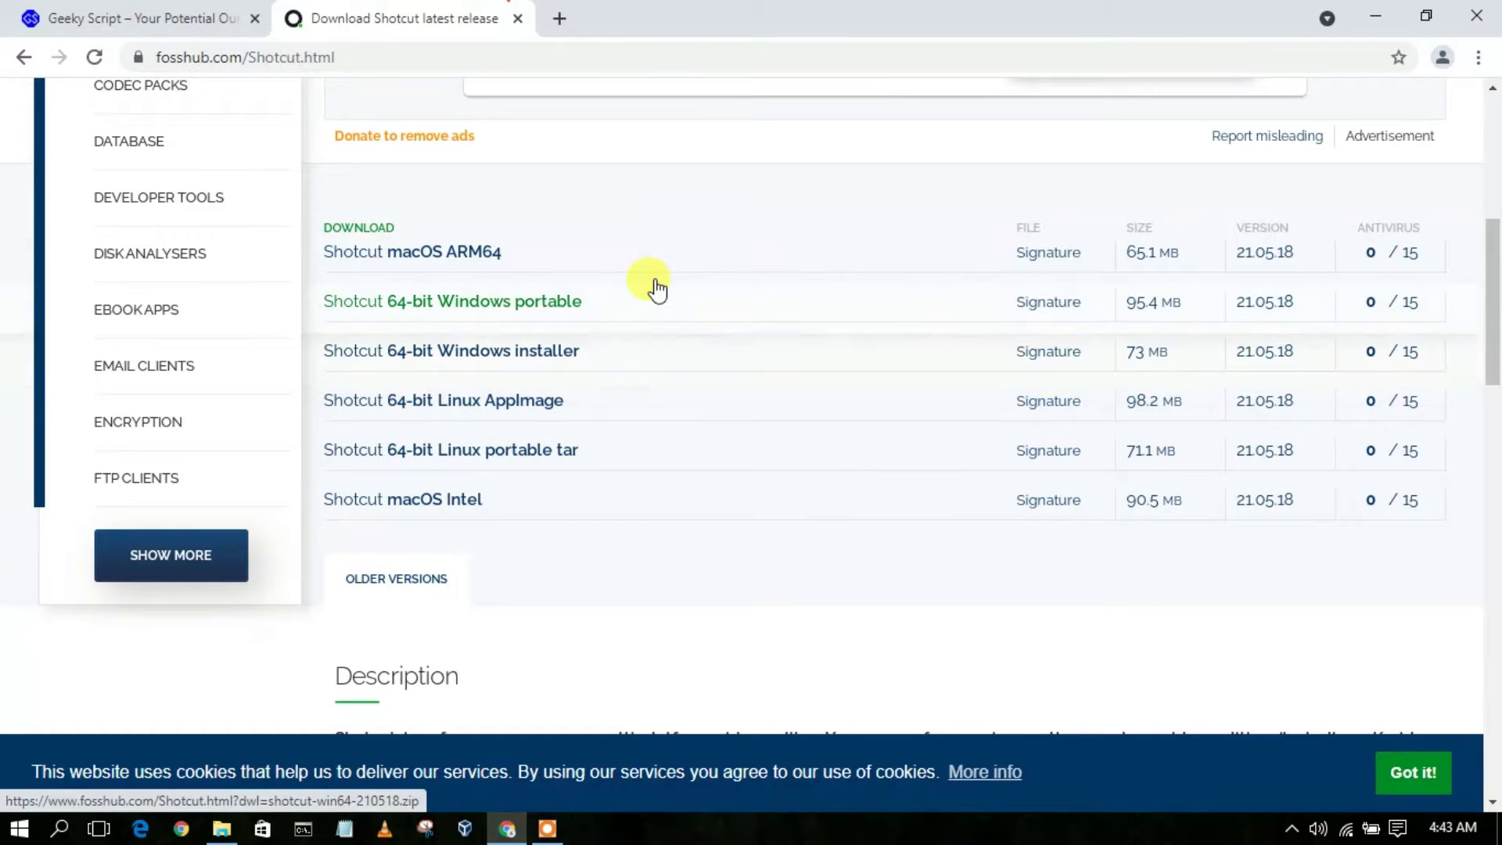
pyautogui.click(480, 358)
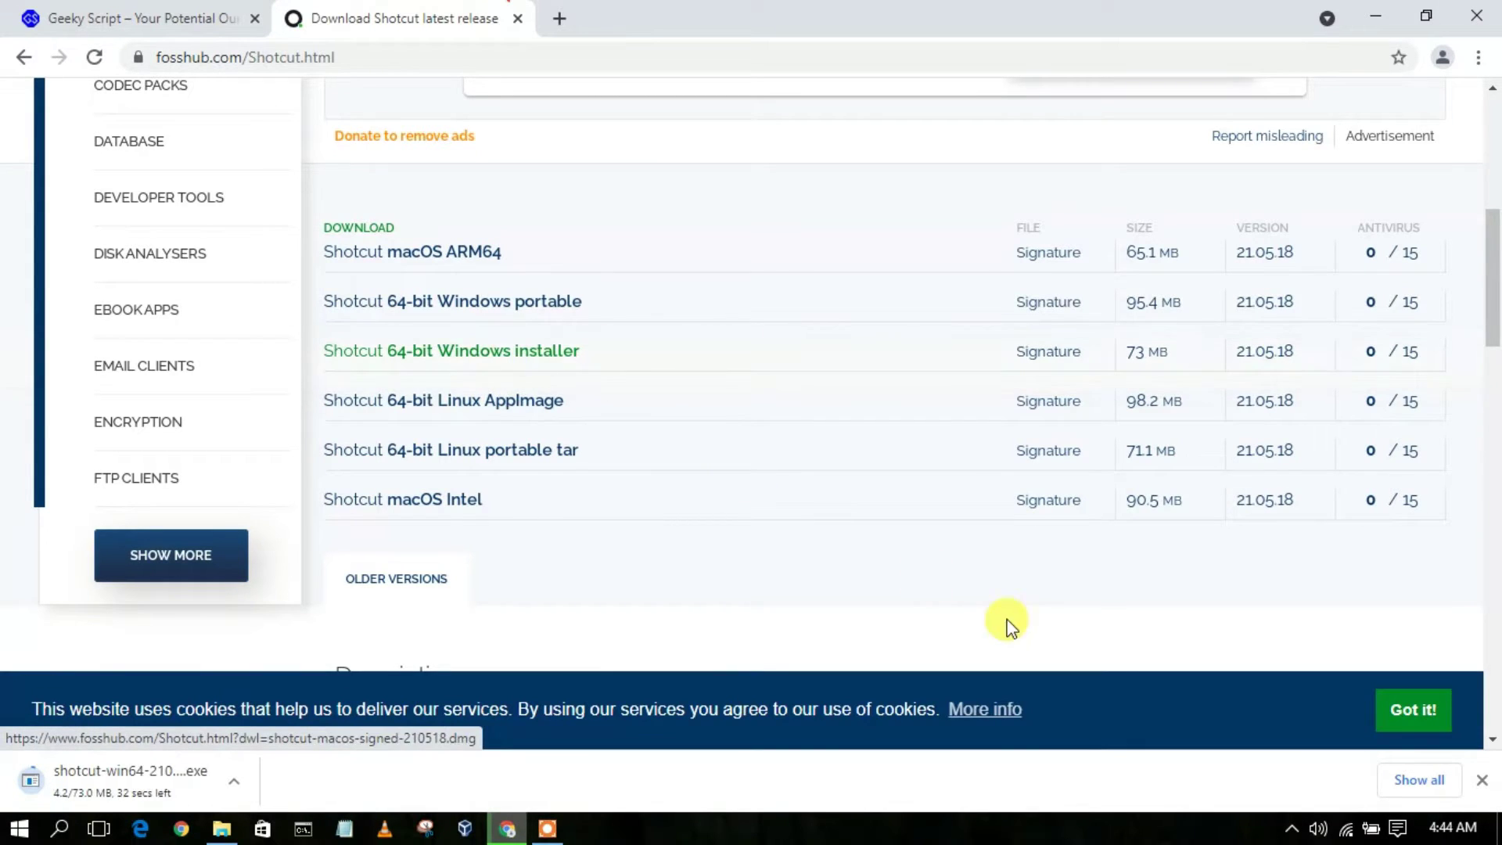
# Step: Open the full downloads list, cancel the shotcut-win64-210518.exe download and remove its entry
pyautogui.click(1419, 780)
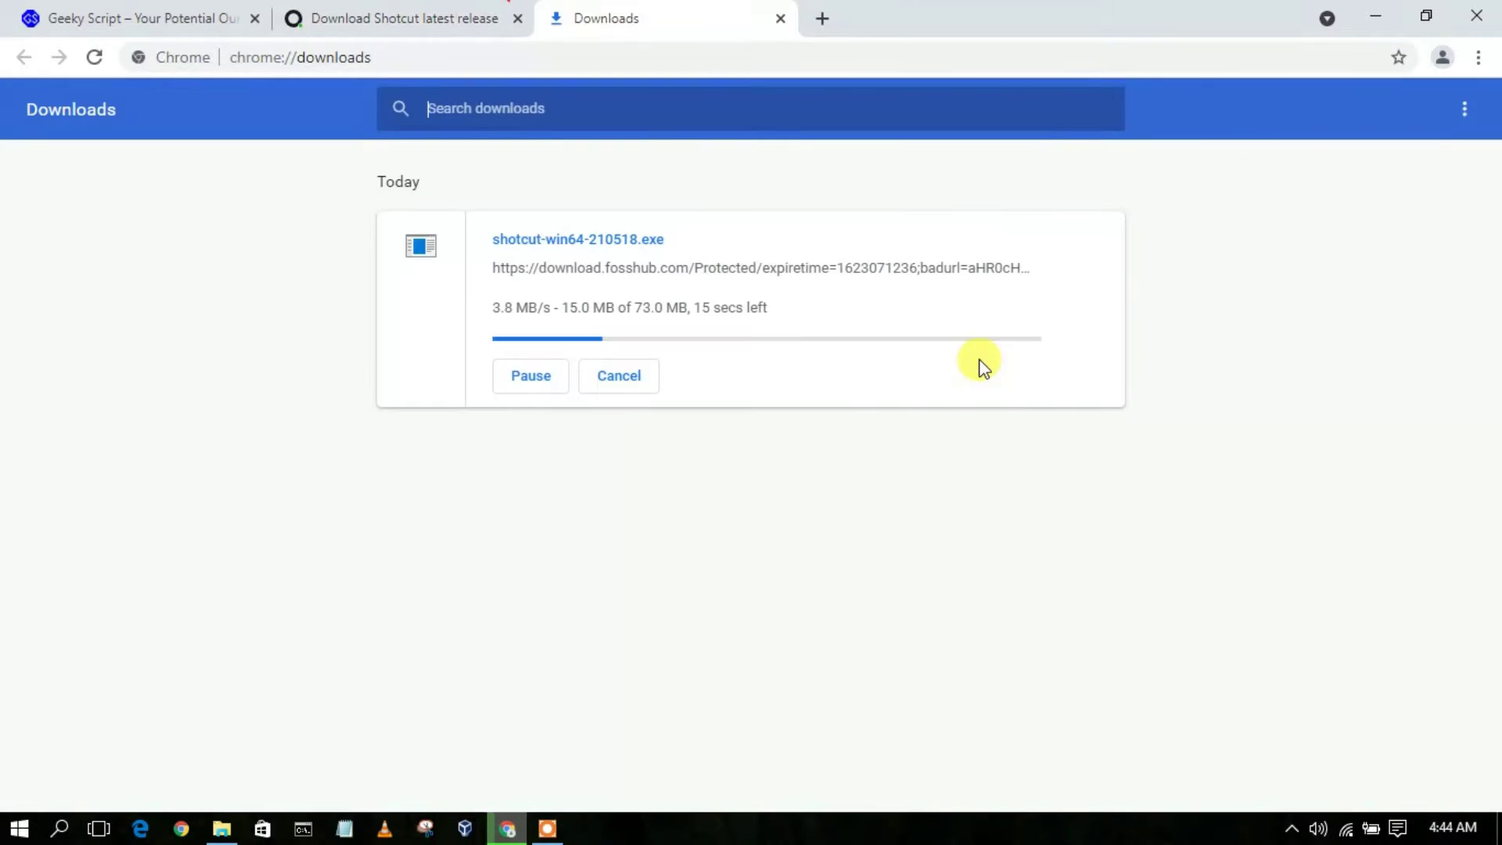
pyautogui.click(528, 383)
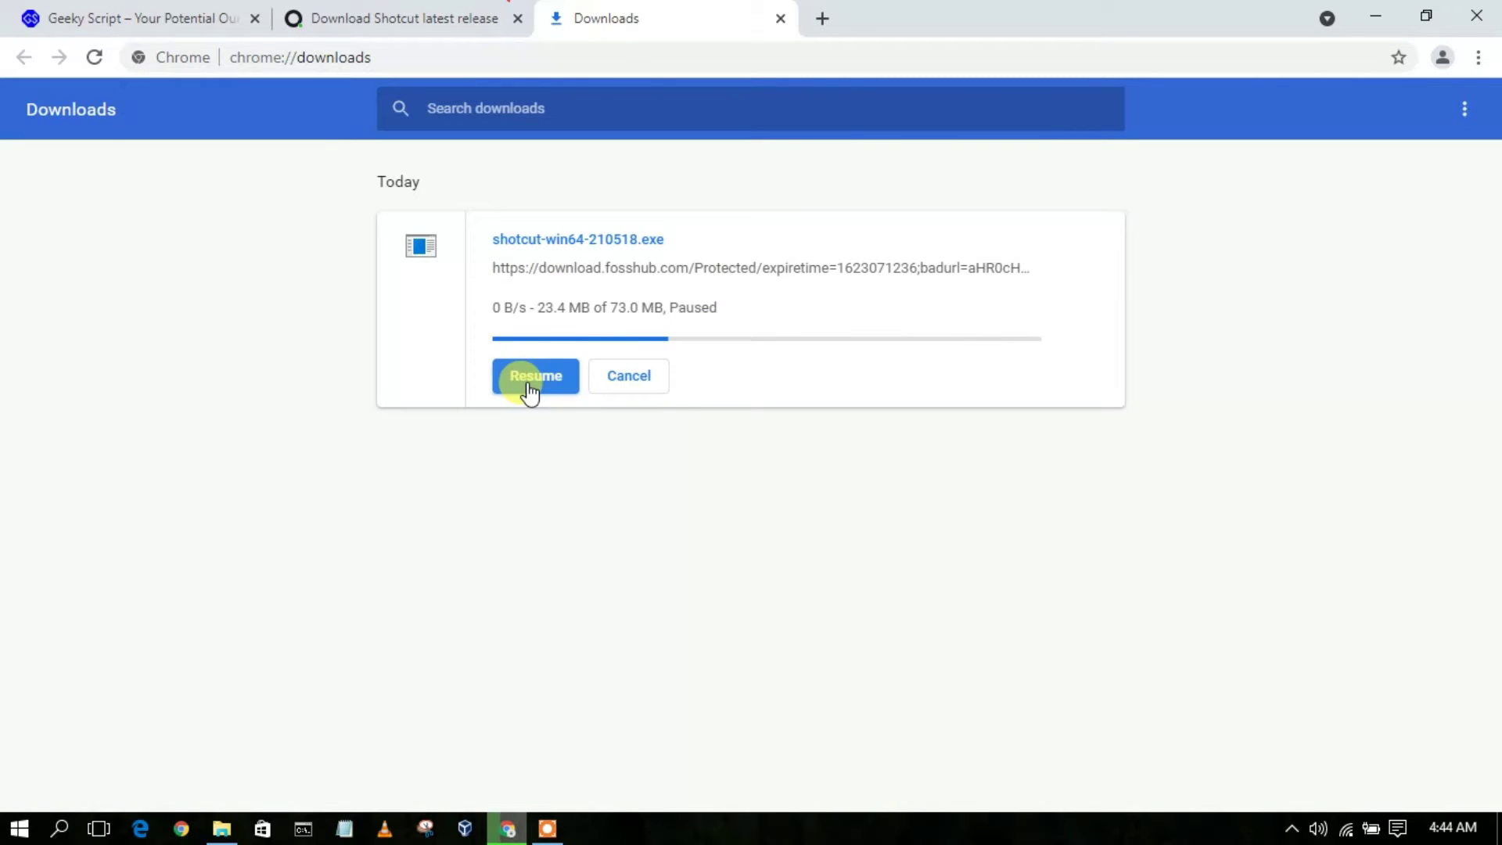
pyautogui.click(630, 377)
pyautogui.click(1096, 243)
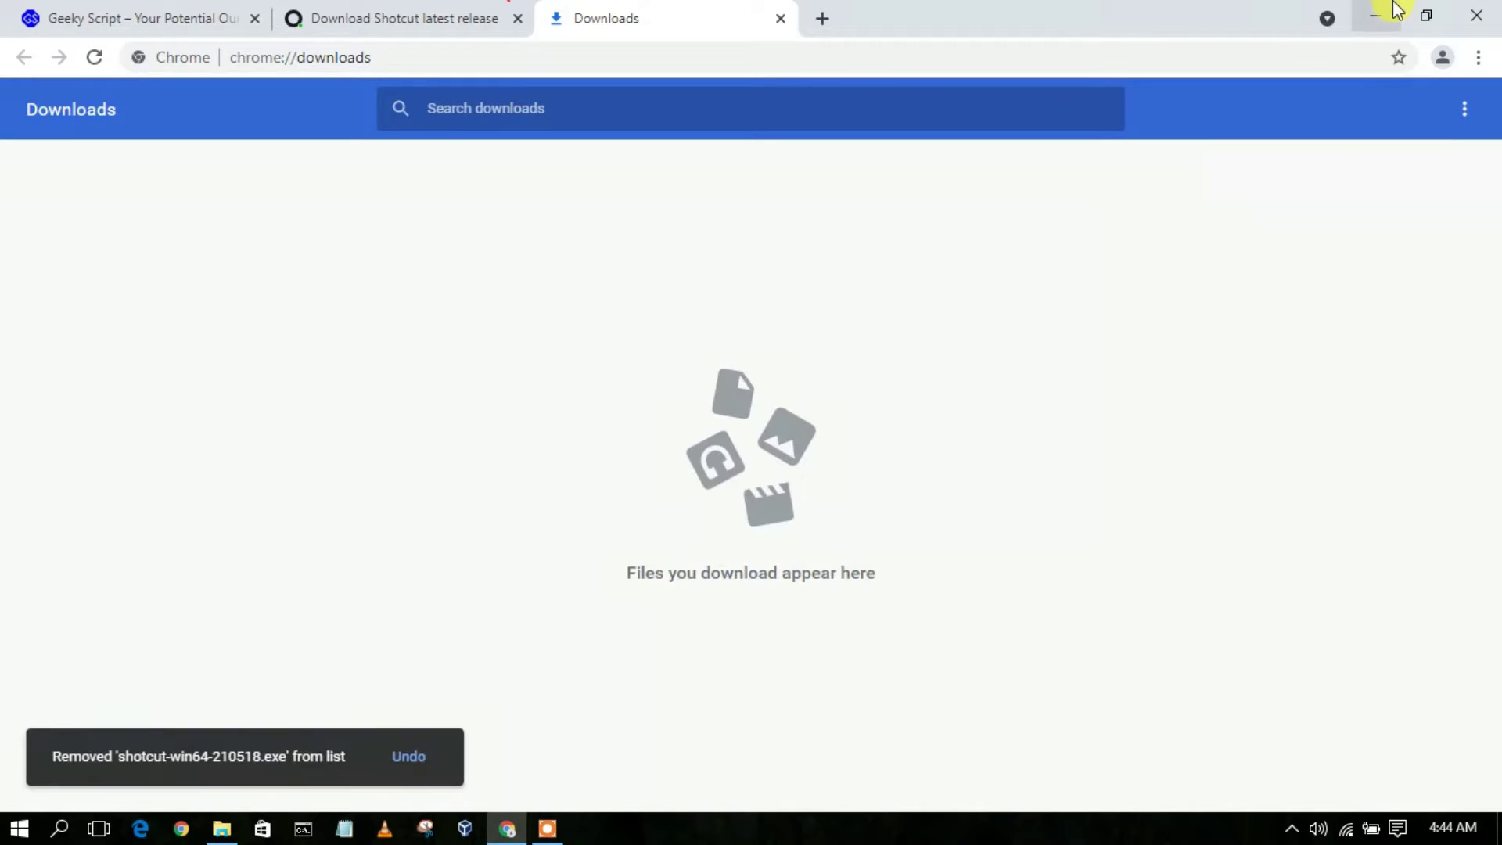
# Step: Switch to File Explorer, run the shotcut-win64-210518 installer from Downloads\Software and minimize the Explorer window
pyautogui.click(1390, 10)
pyautogui.click(222, 825)
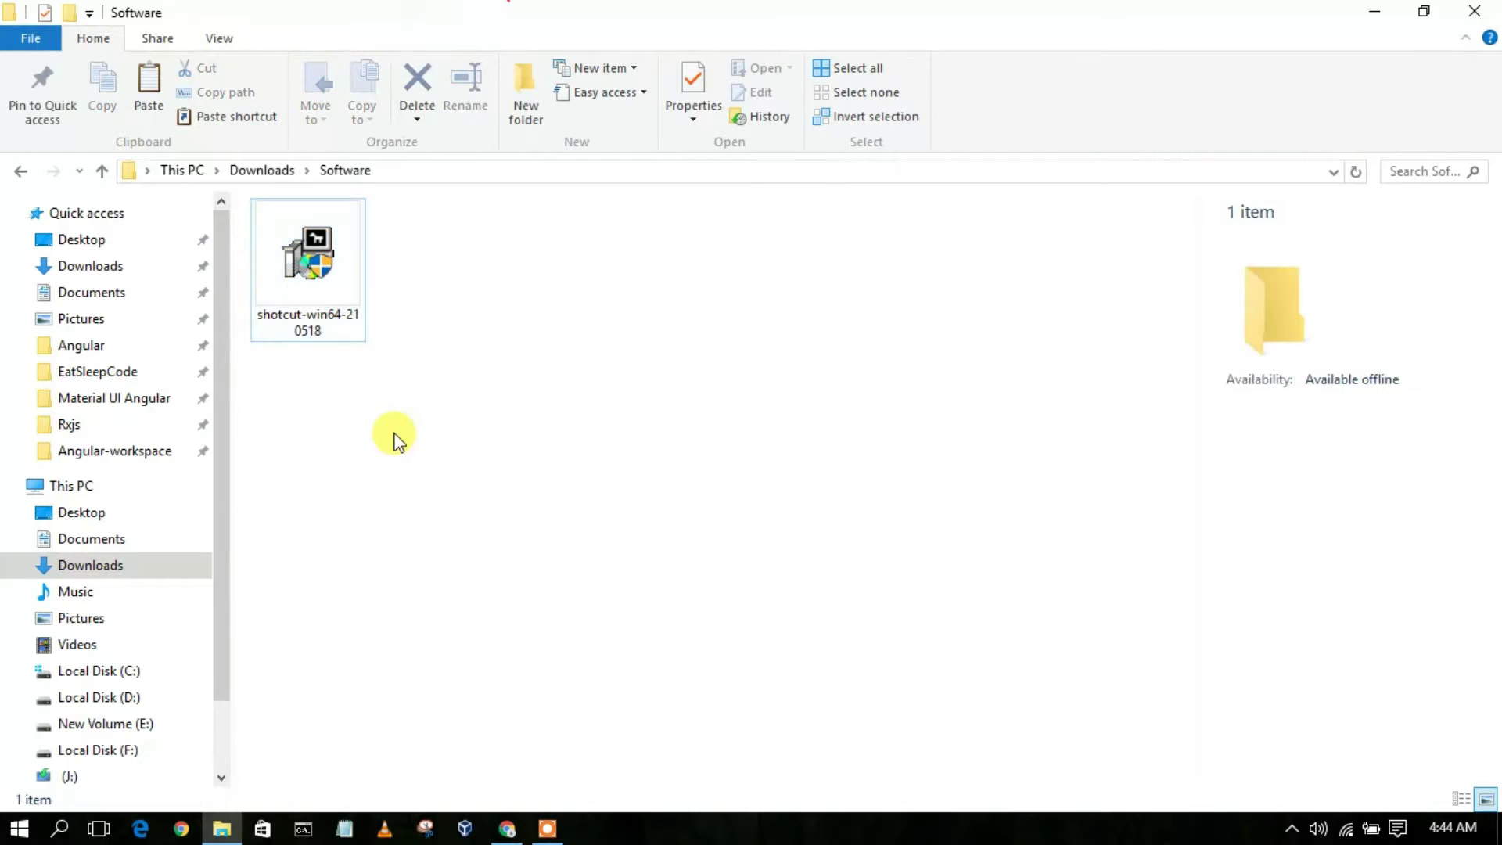
pyautogui.click(349, 223)
pyautogui.moveTo(328, 270)
pyautogui.mouseDown()
pyautogui.moveTo(302, 324)
pyautogui.moveTo(332, 265)
pyautogui.moveTo(329, 281)
pyautogui.mouseUp()
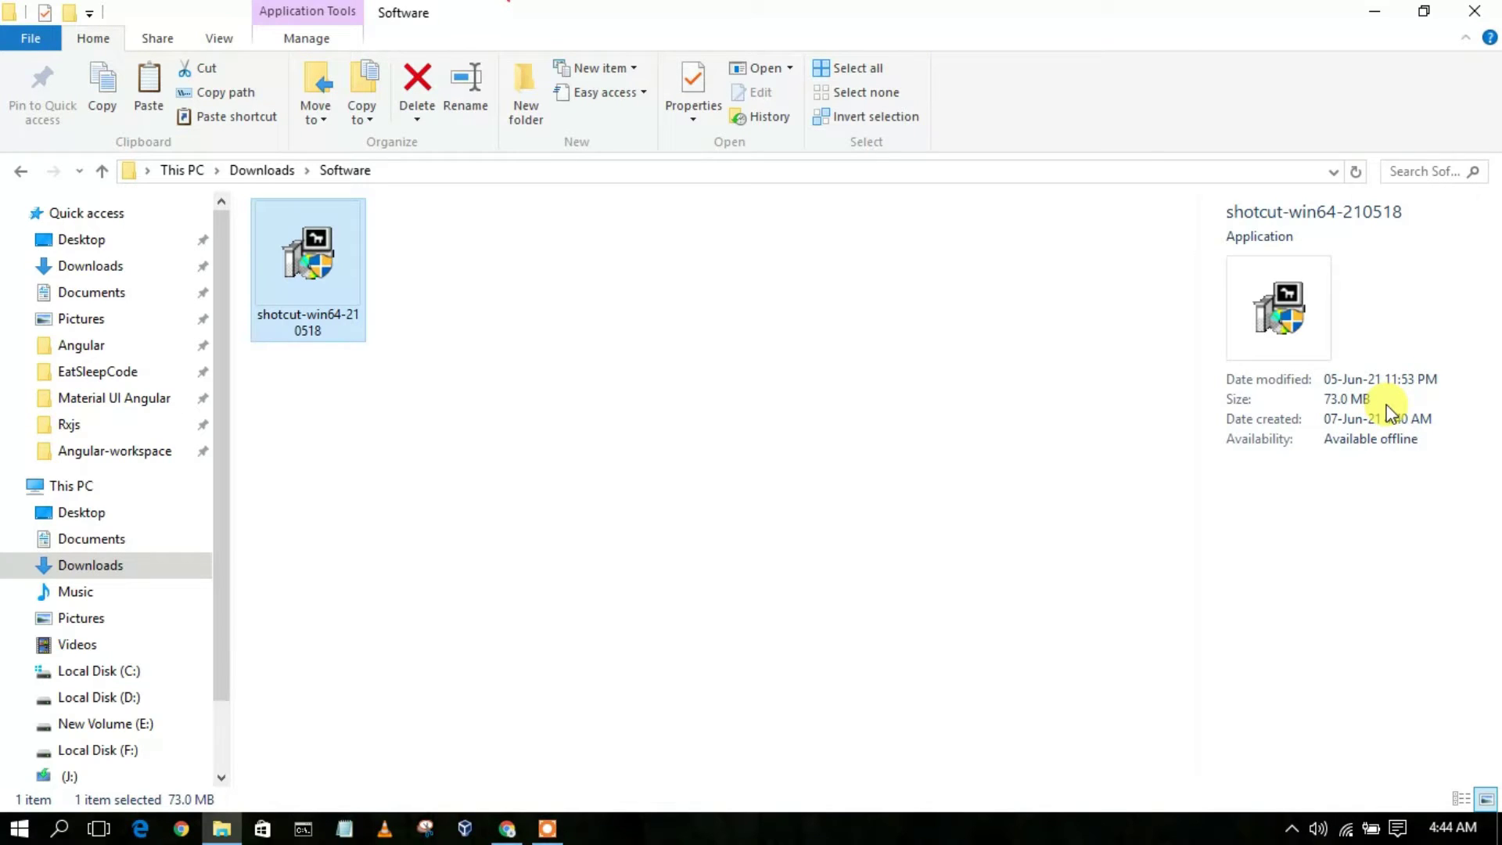
pyautogui.doubleClick(330, 264)
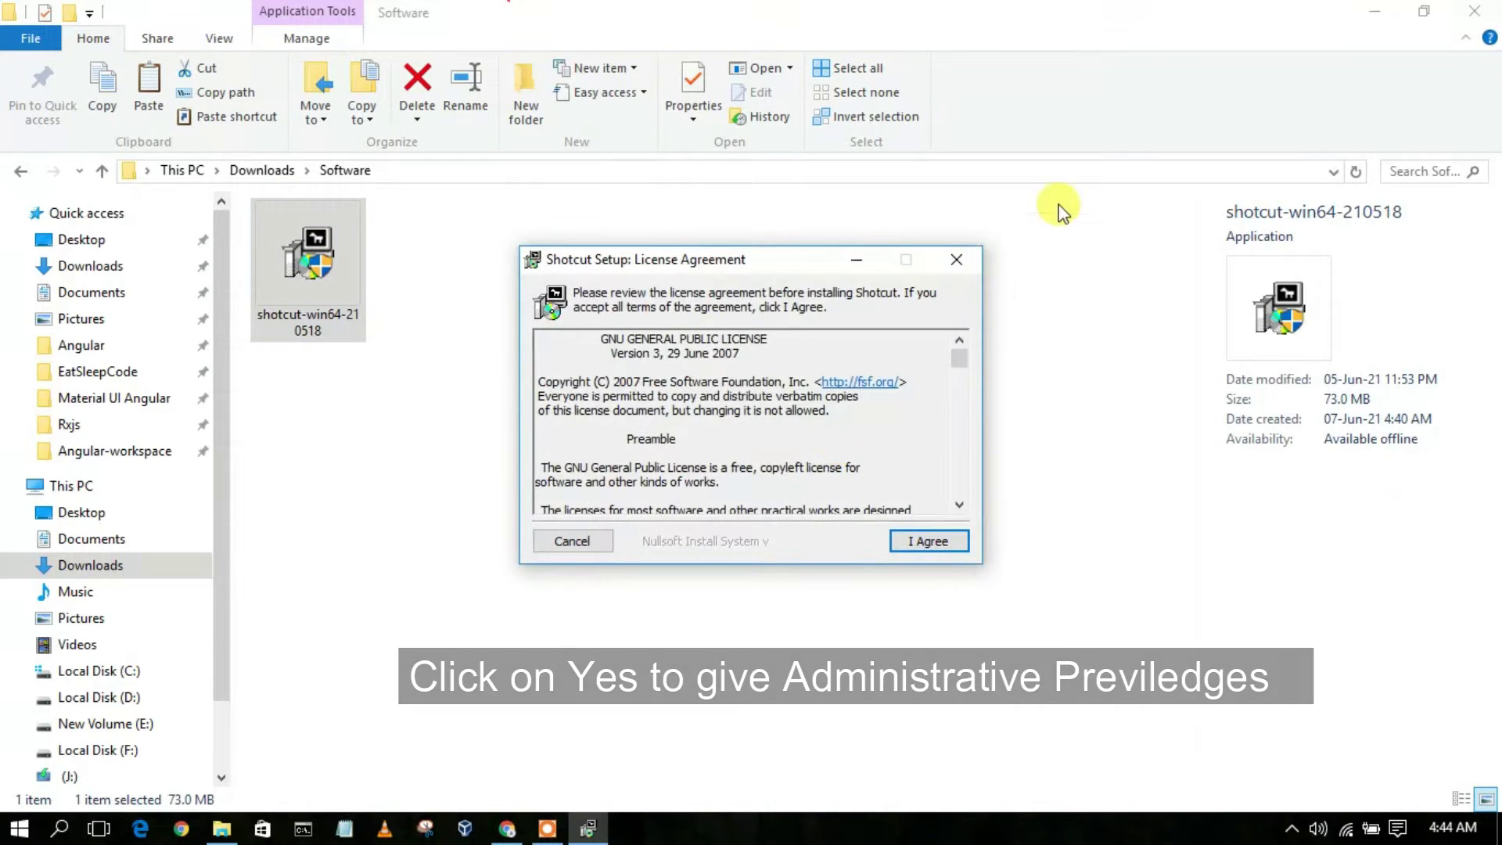
pyautogui.click(1369, 14)
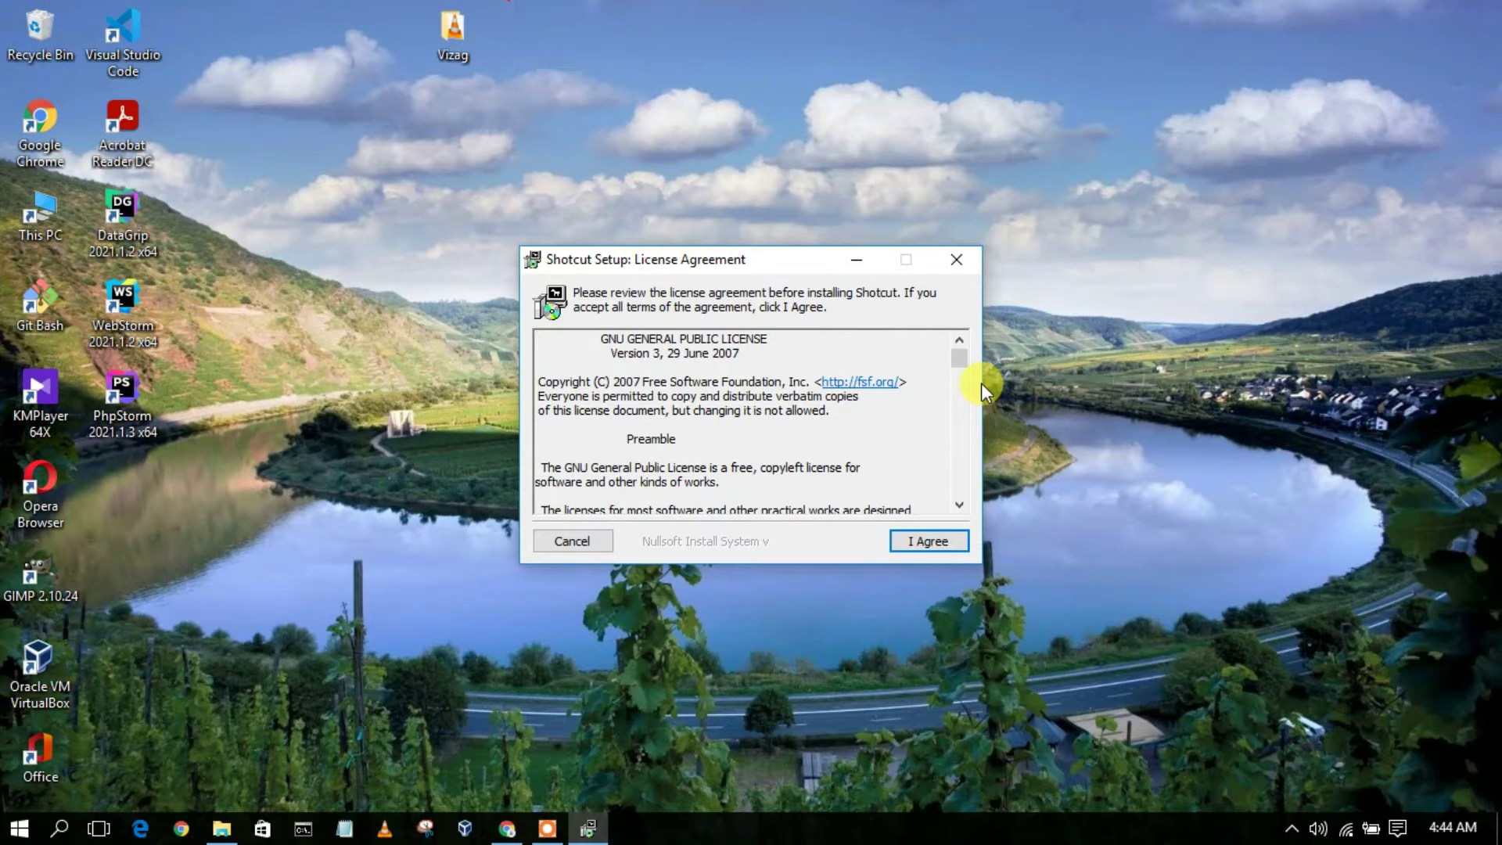
# Step: Review and accept the Shotcut license agreement, and keep C:\Program Files\Shotcut as the destination folder
pyautogui.moveTo(965, 358); pyautogui.dragTo(954, 467)
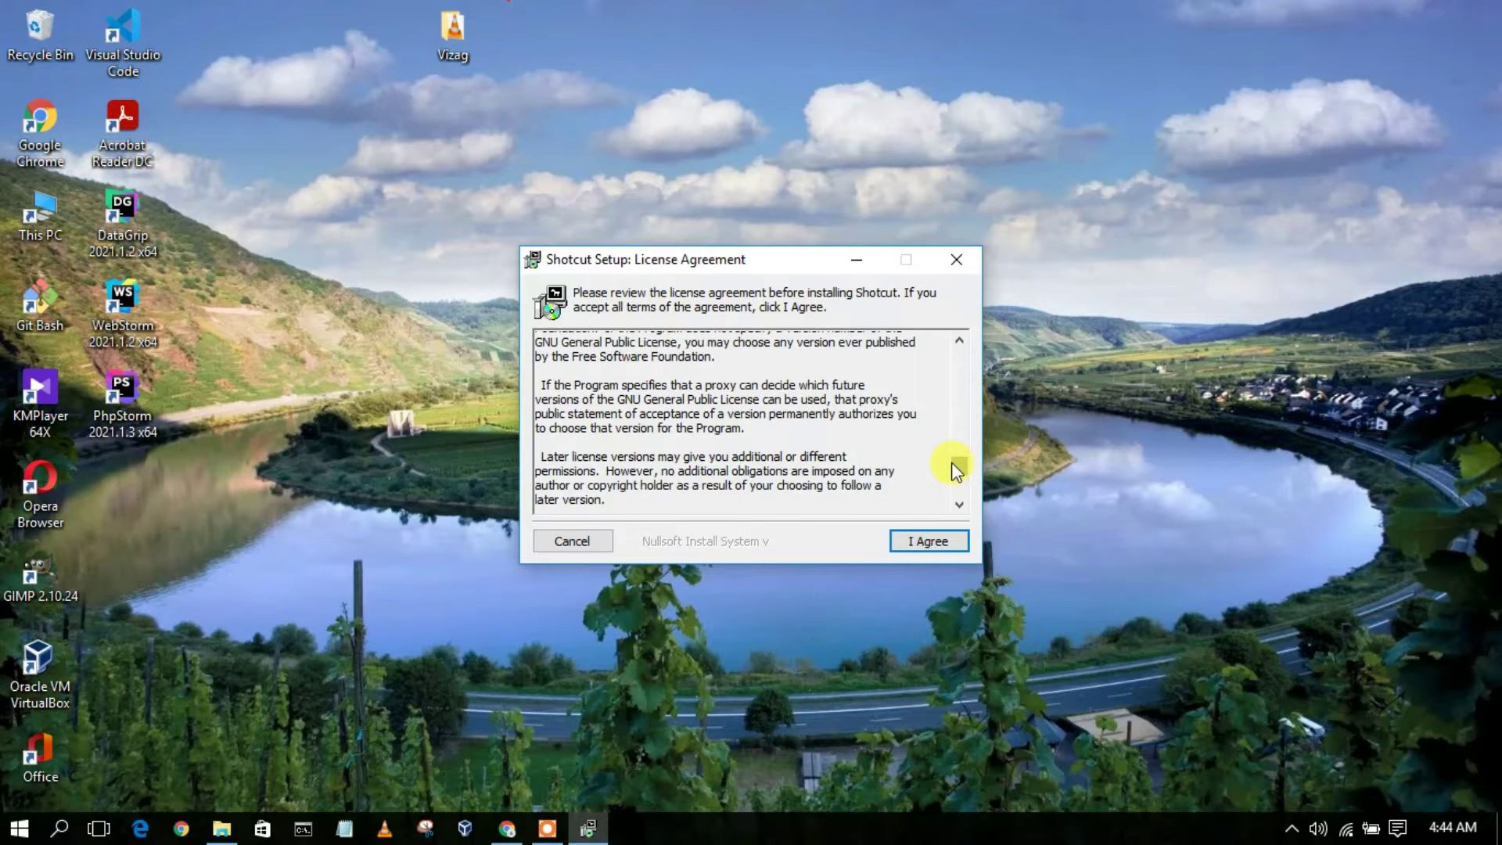
pyautogui.click(943, 544)
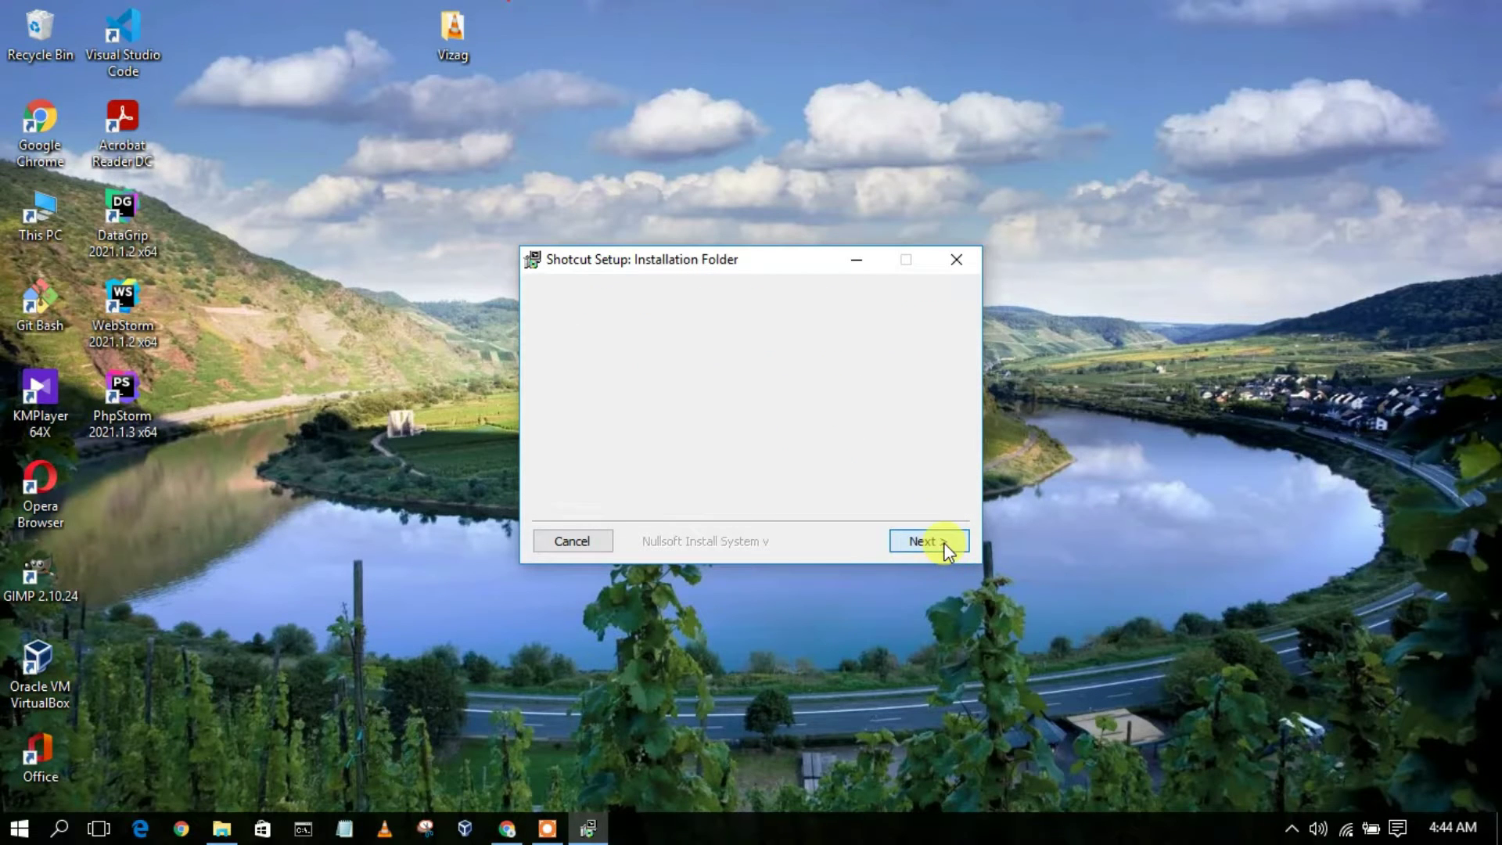
pyautogui.click(732, 380)
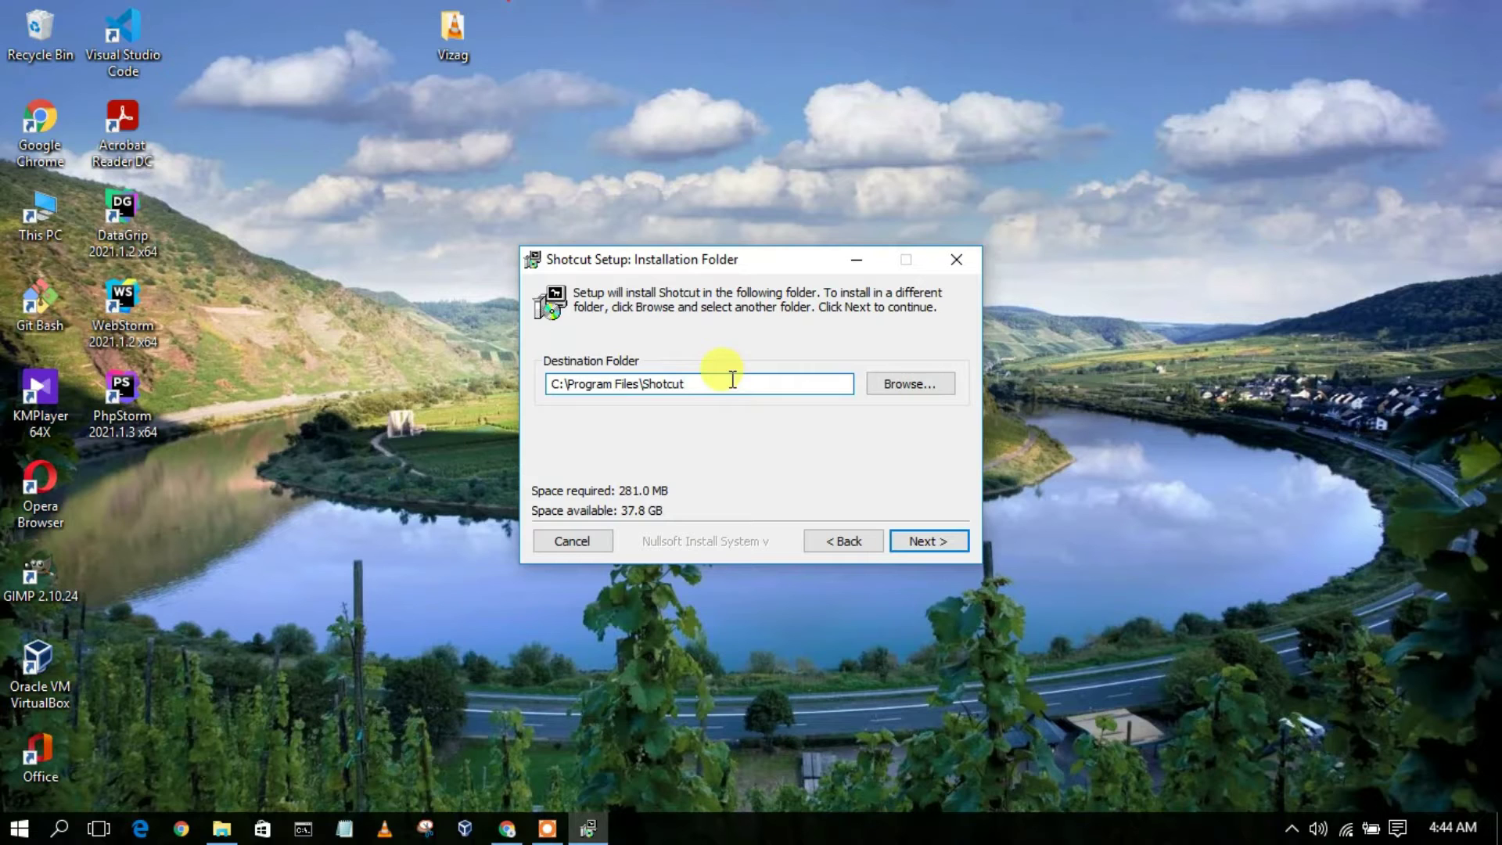
pyautogui.moveTo(731, 382); pyautogui.dragTo(532, 388)
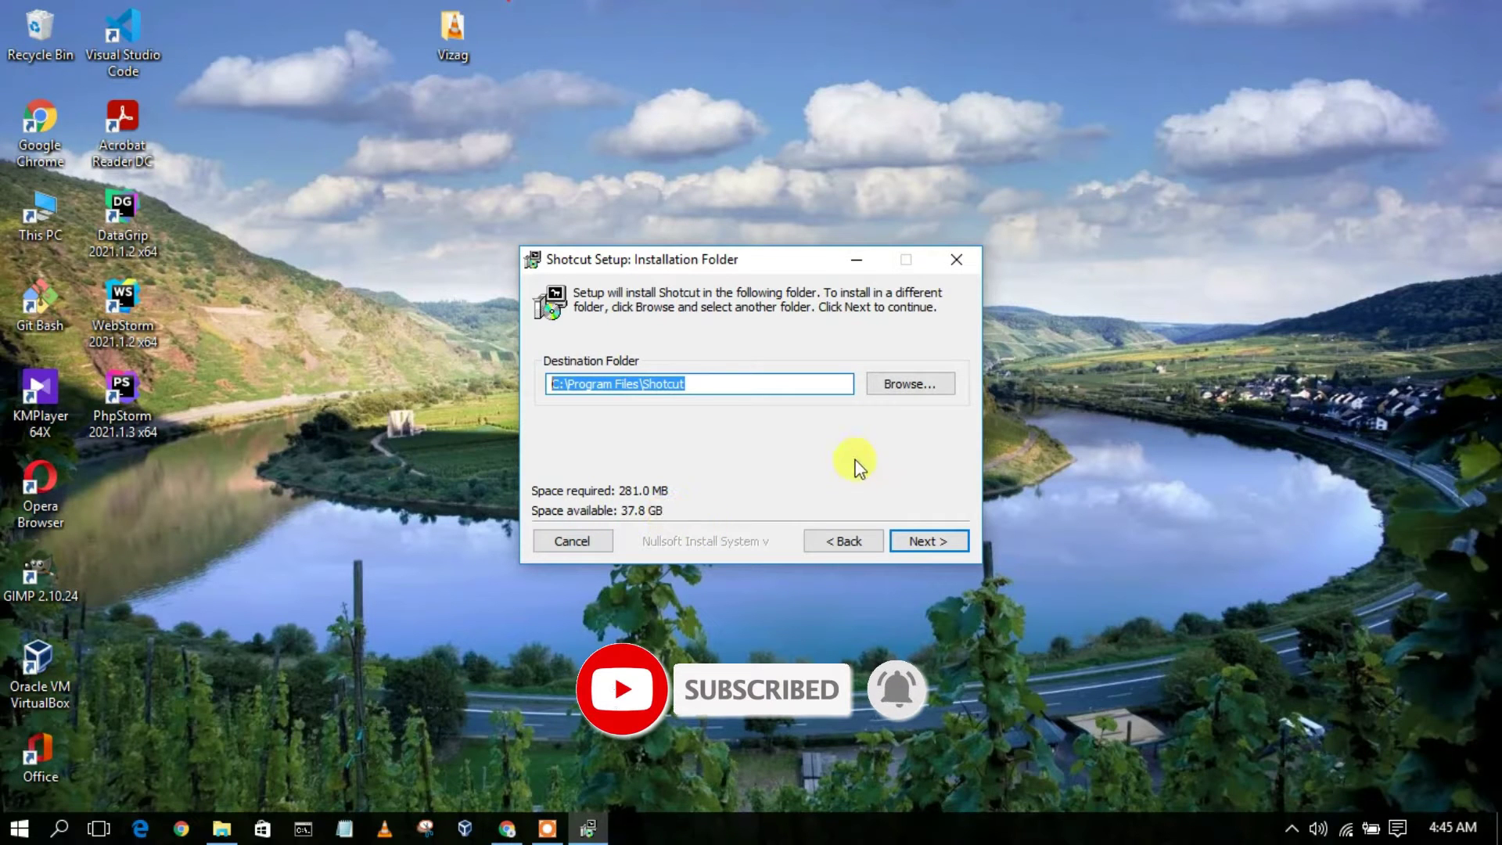
pyautogui.click(944, 542)
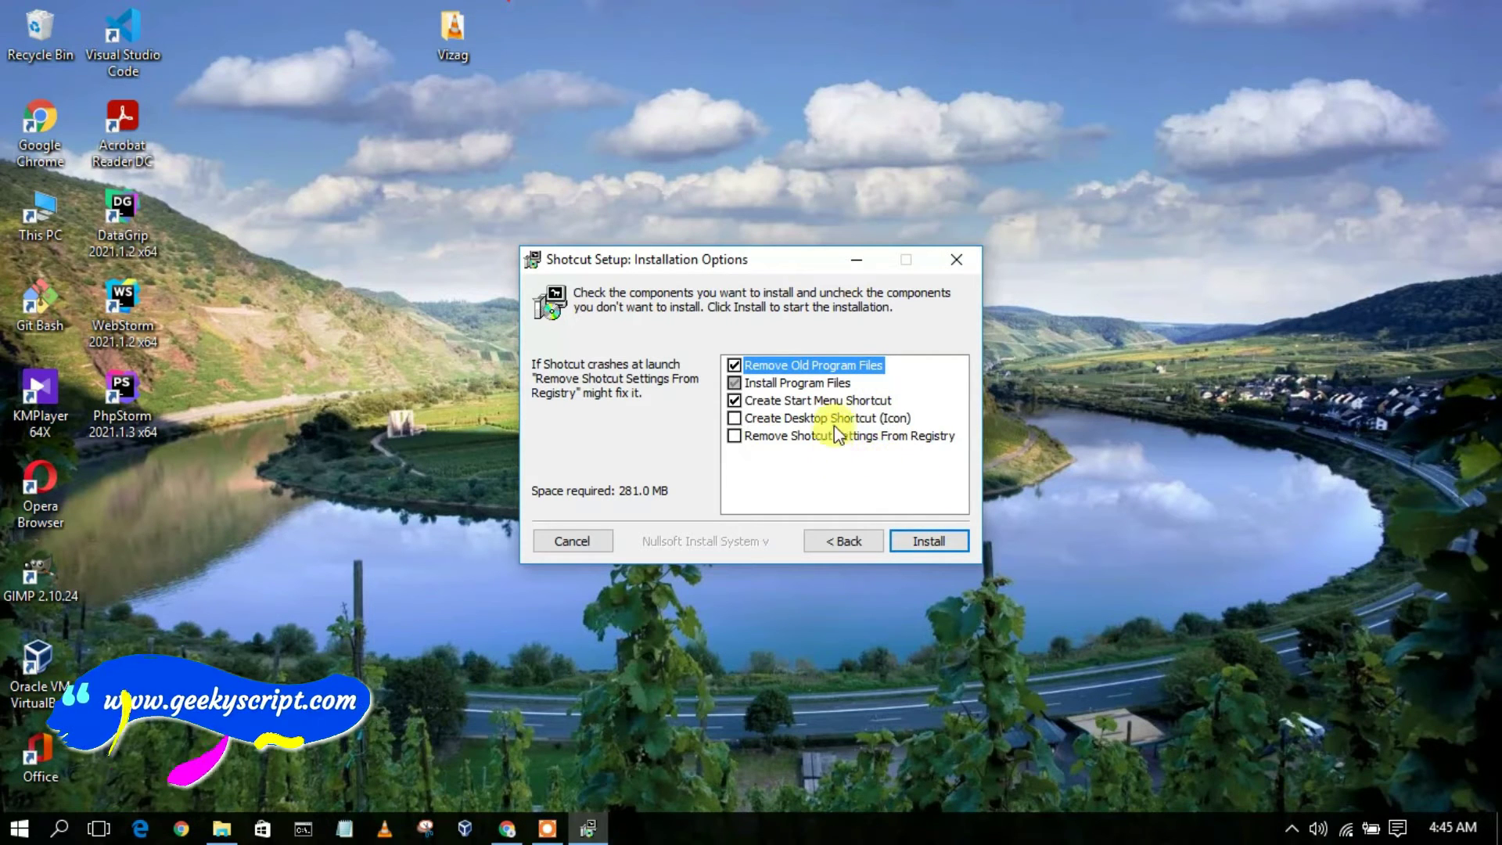
# Step: Enable the Create Desktop Shortcut (Icon) option, install Shotcut while showing the installation details, and close the finished setup
pyautogui.click(752, 418)
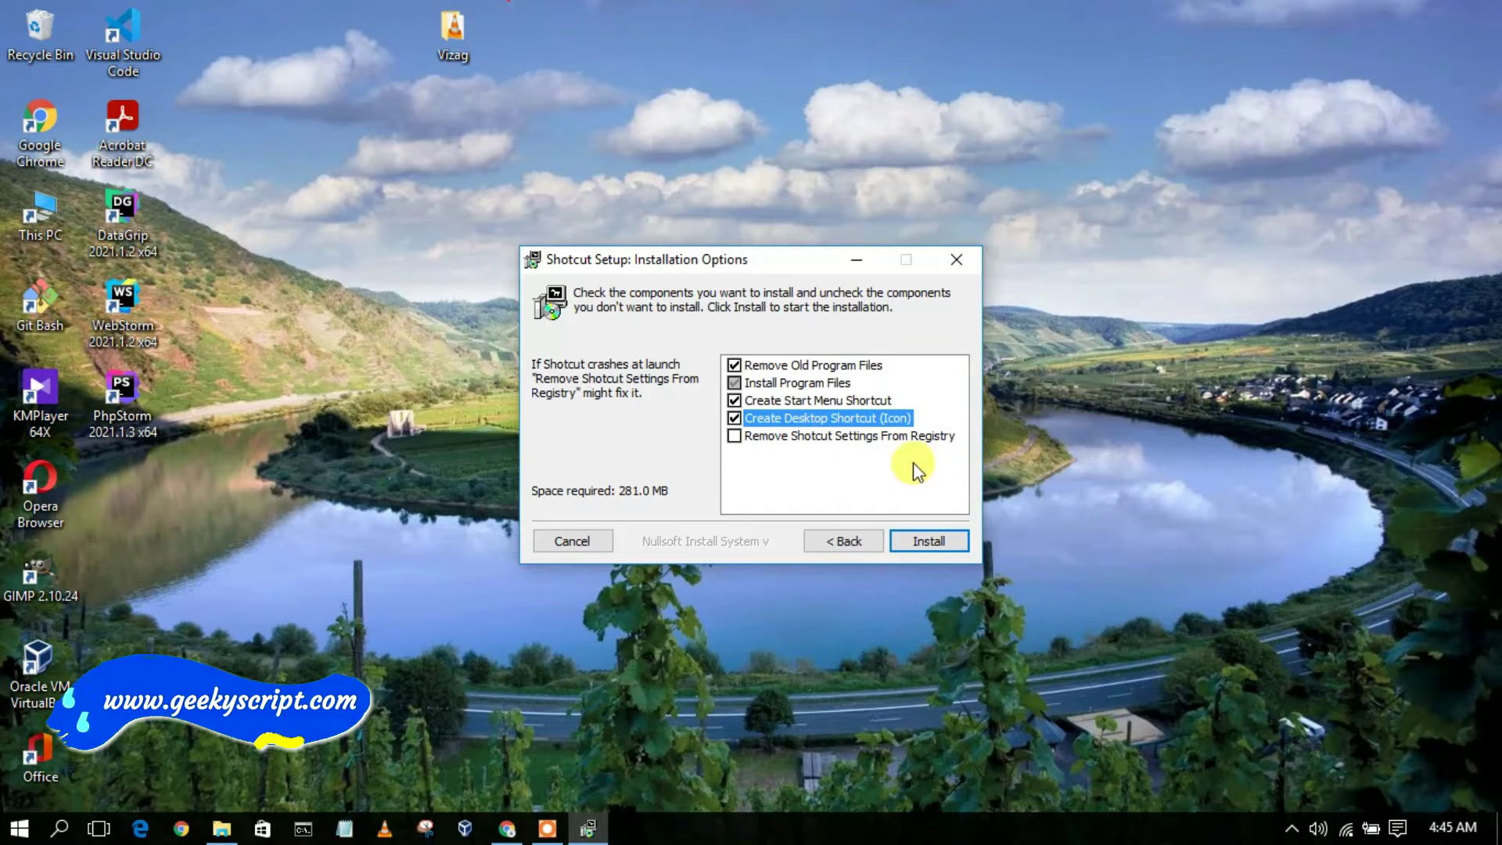
pyautogui.click(931, 541)
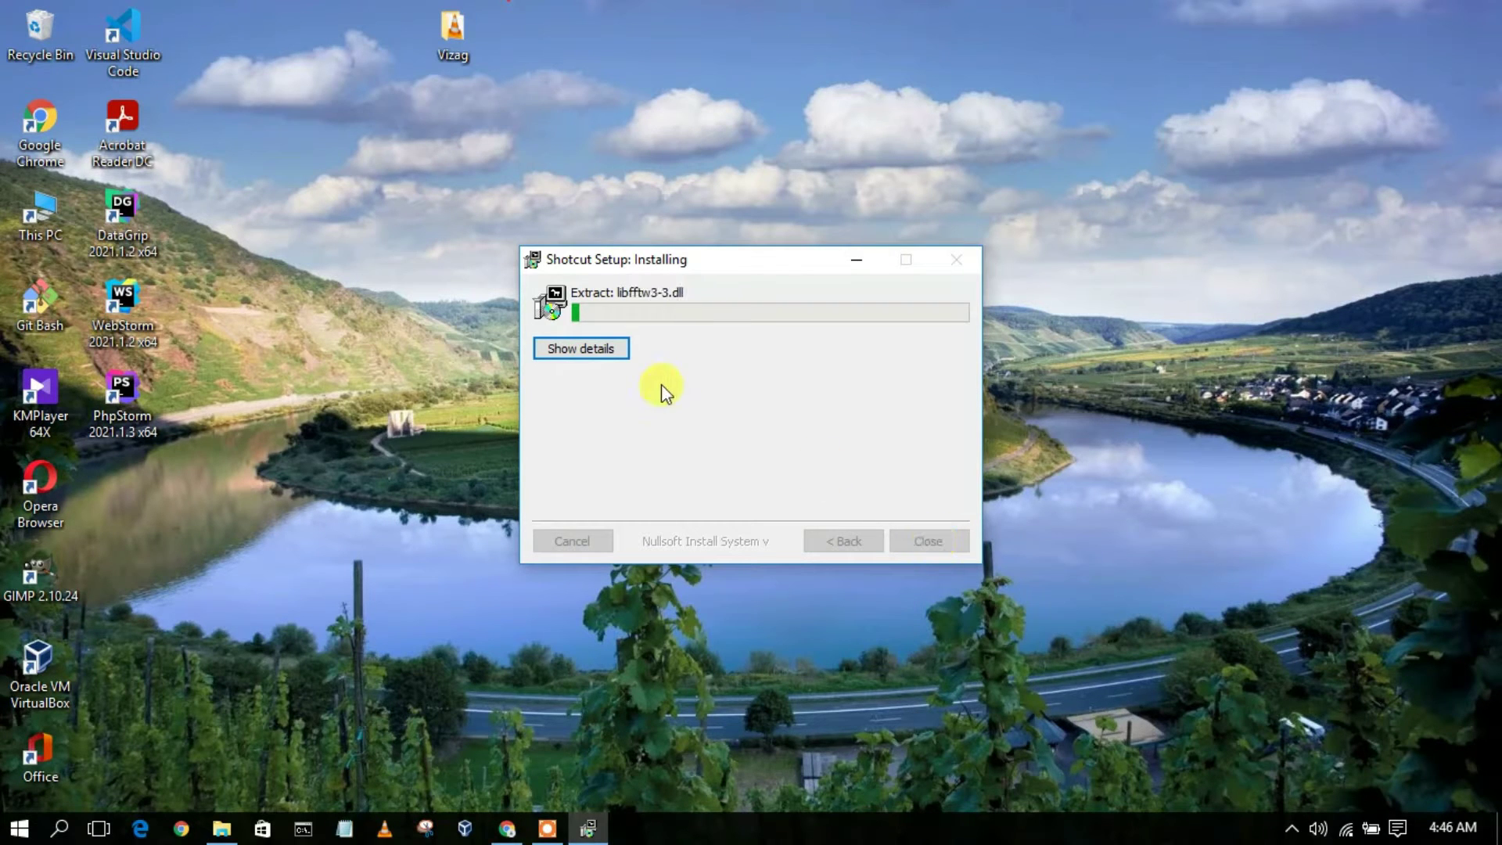
pyautogui.click(622, 358)
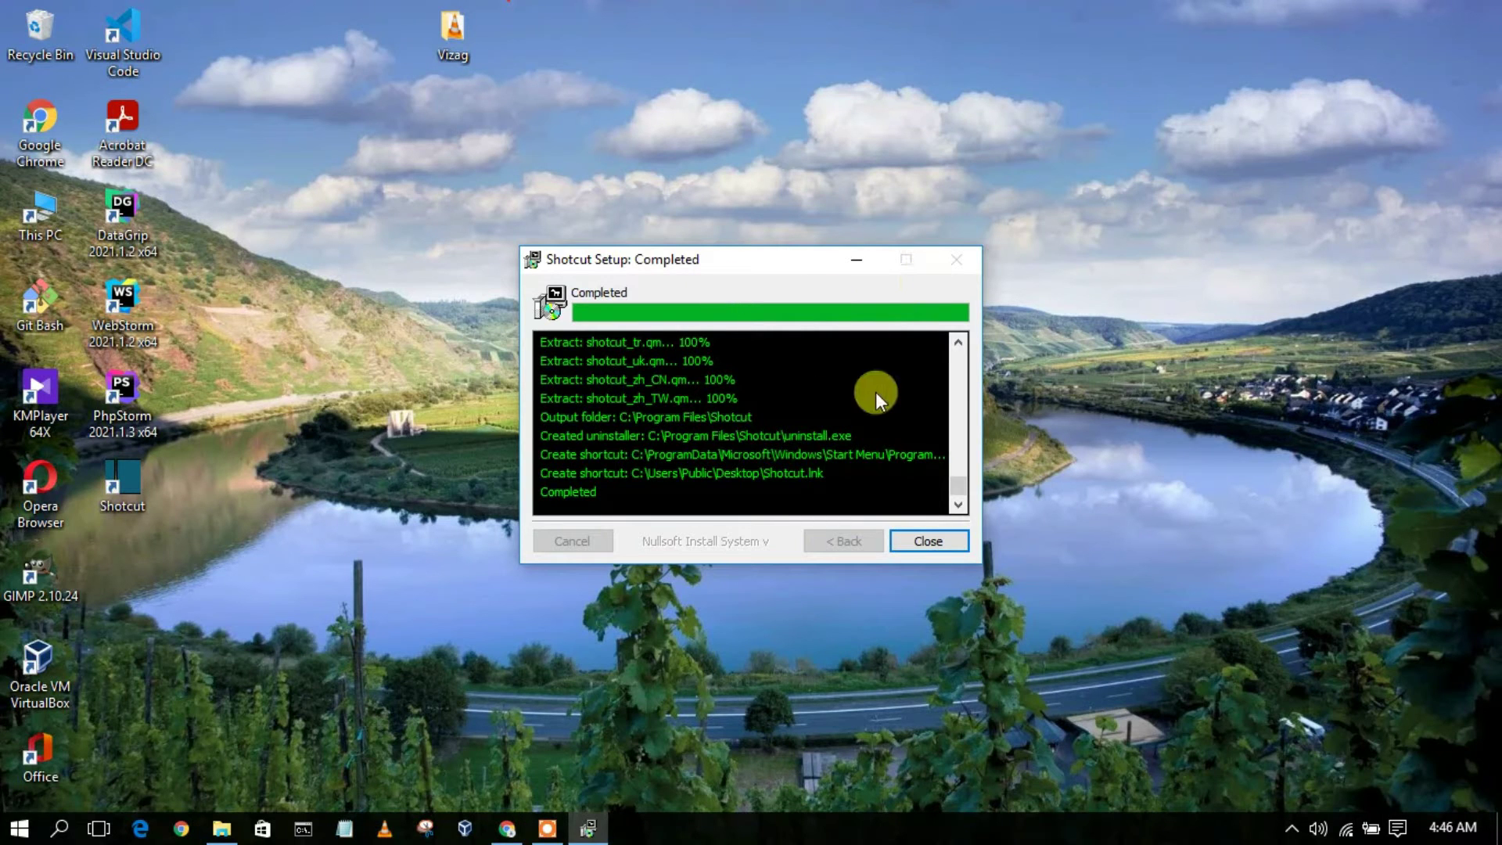
pyautogui.click(928, 541)
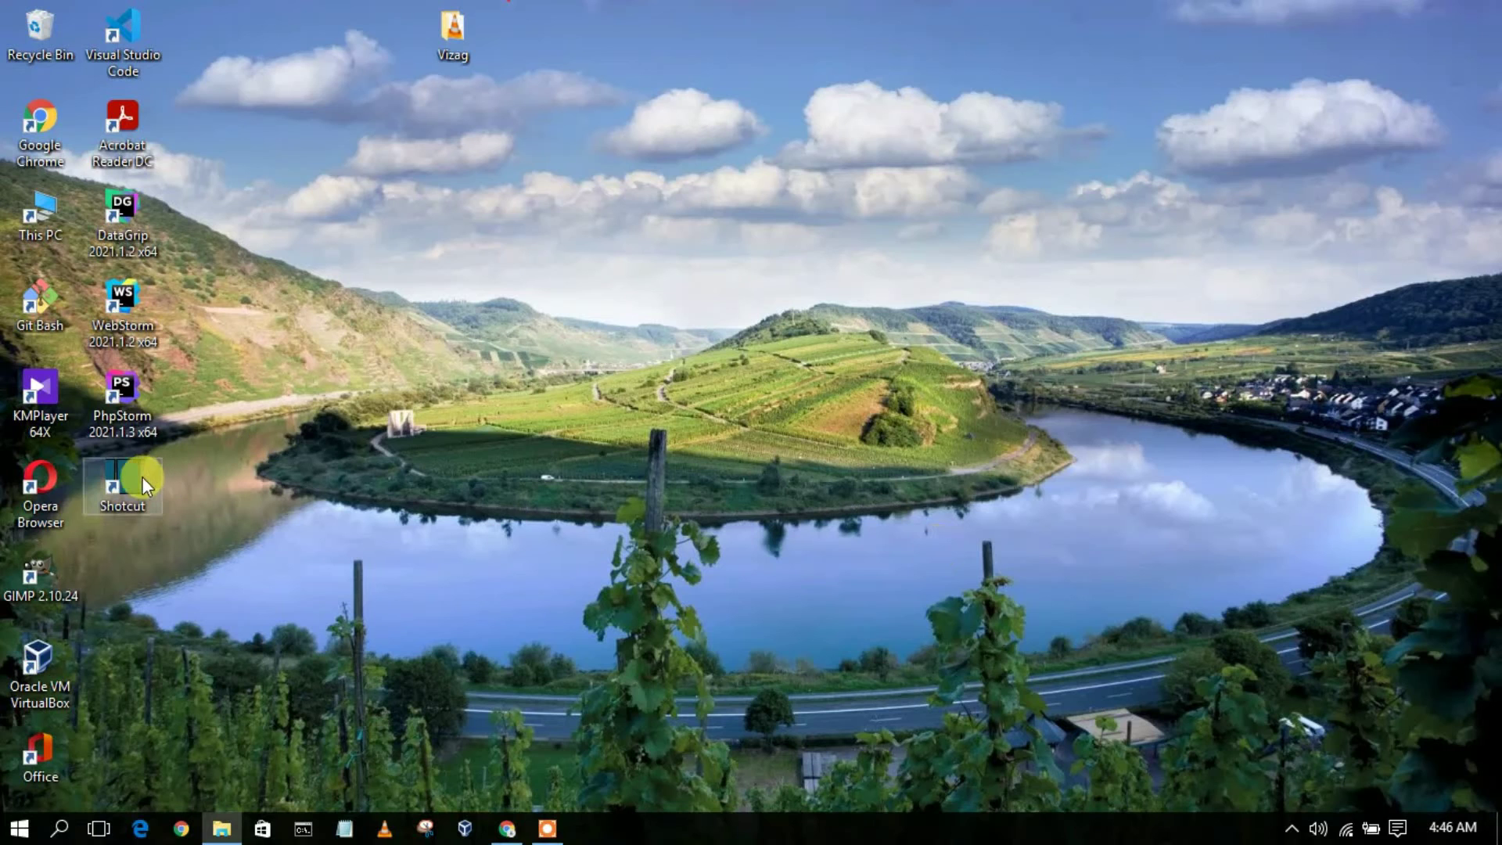
# Step: Launch Shotcut in a maximized window and open the video MVI_3158 from the Vizag folder on the Desktop
pyautogui.moveTo(139, 478)
pyautogui.mouseDown()
pyautogui.moveTo(116, 528)
pyautogui.moveTo(142, 480)
pyautogui.mouseUp()
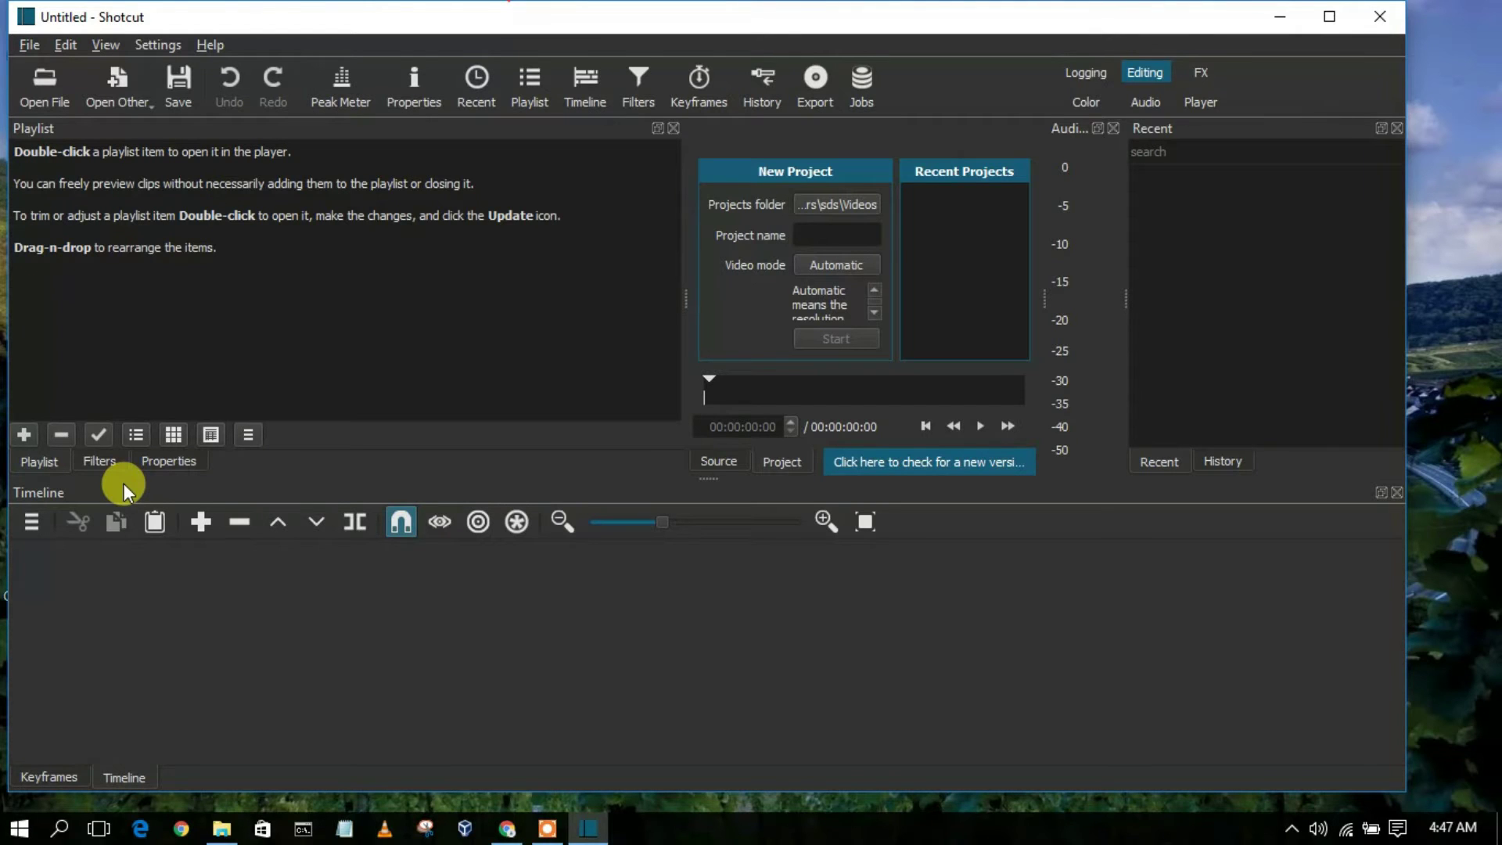
pyautogui.click(1329, 16)
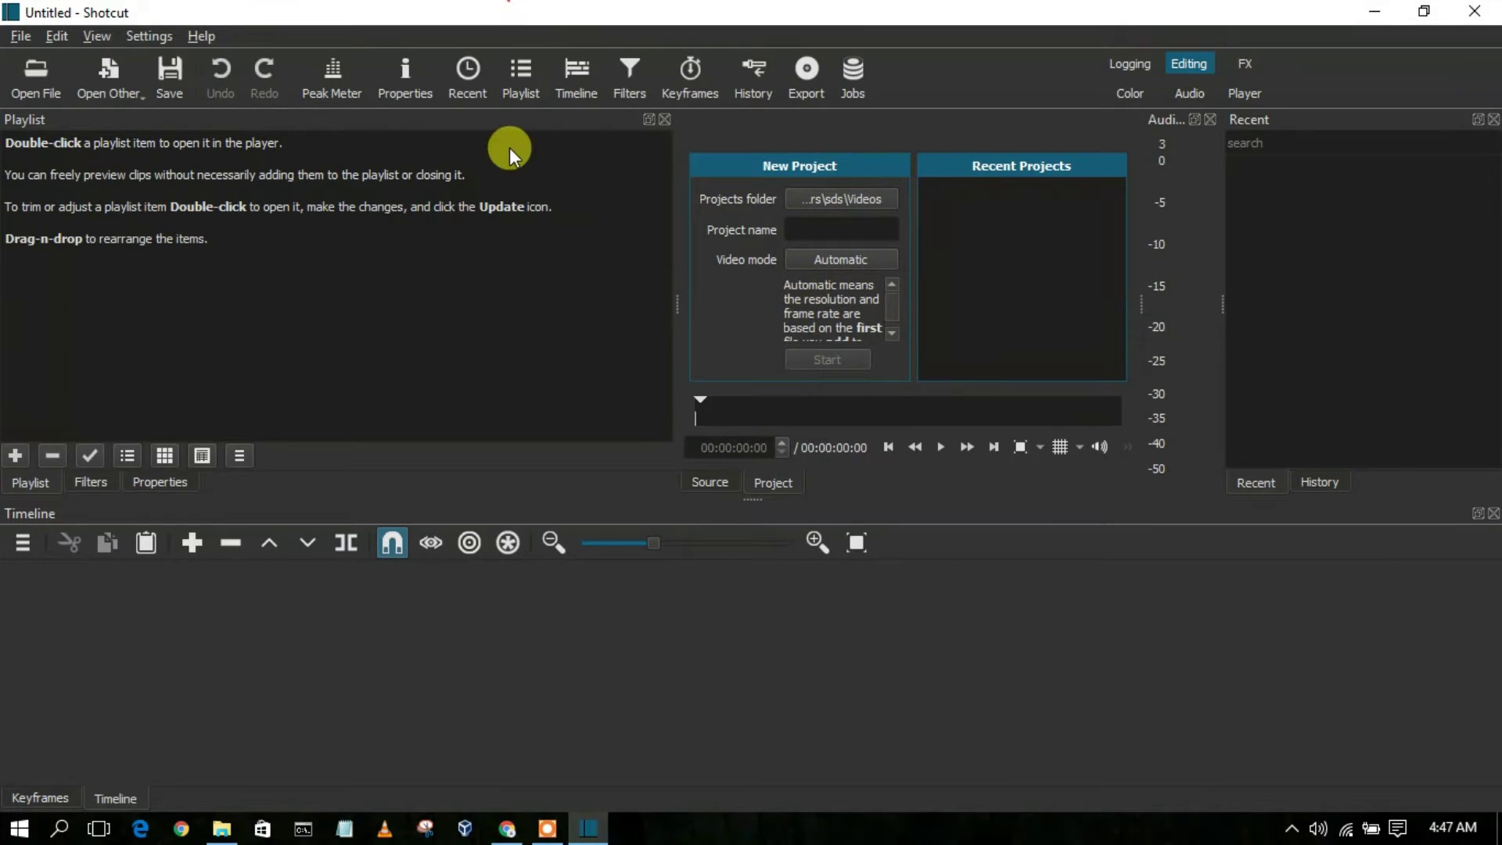
pyautogui.click(41, 74)
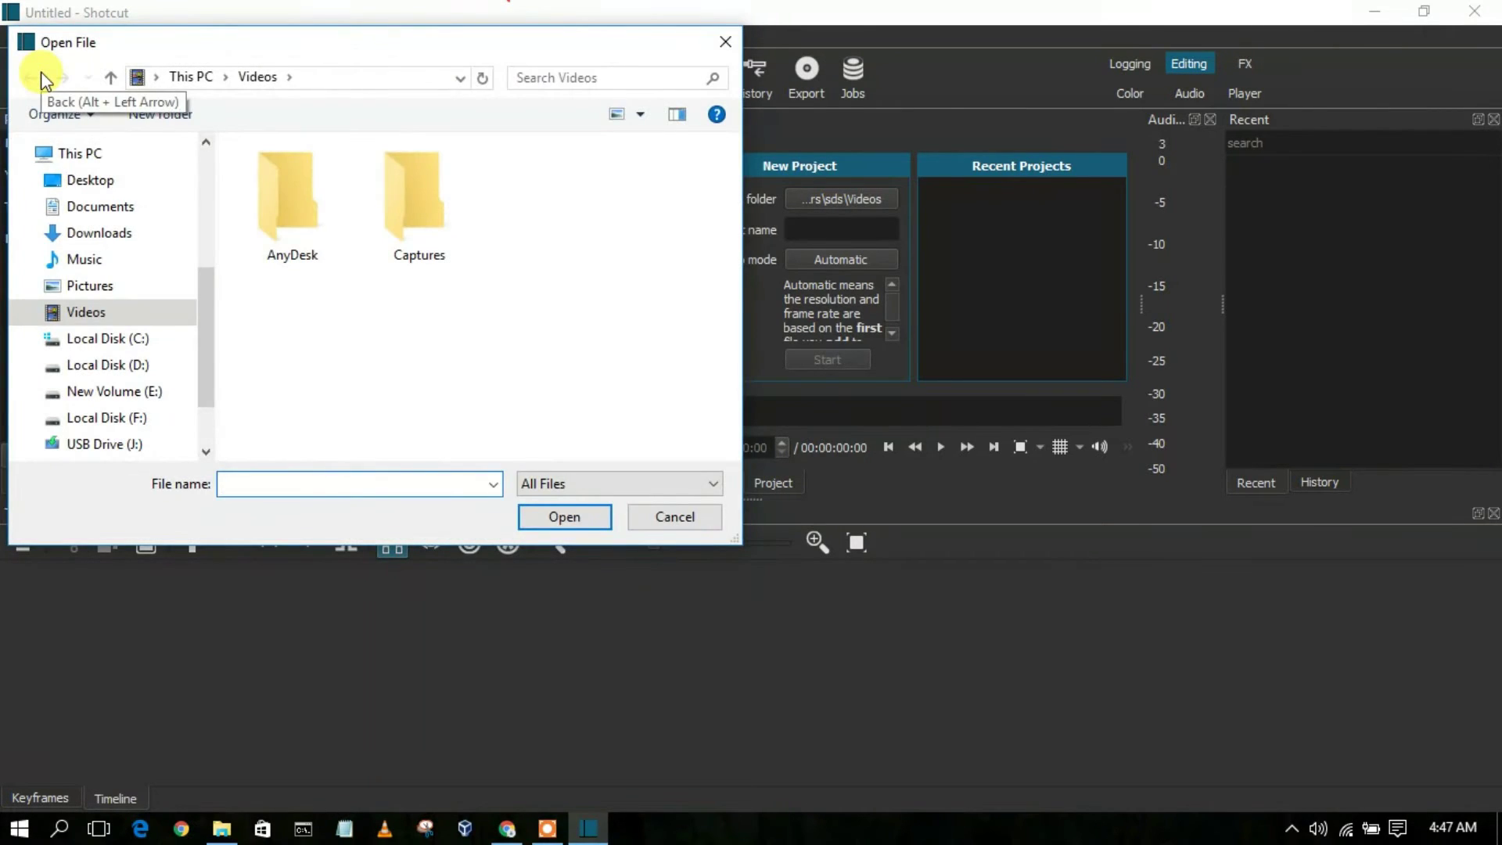
pyautogui.click(86, 186)
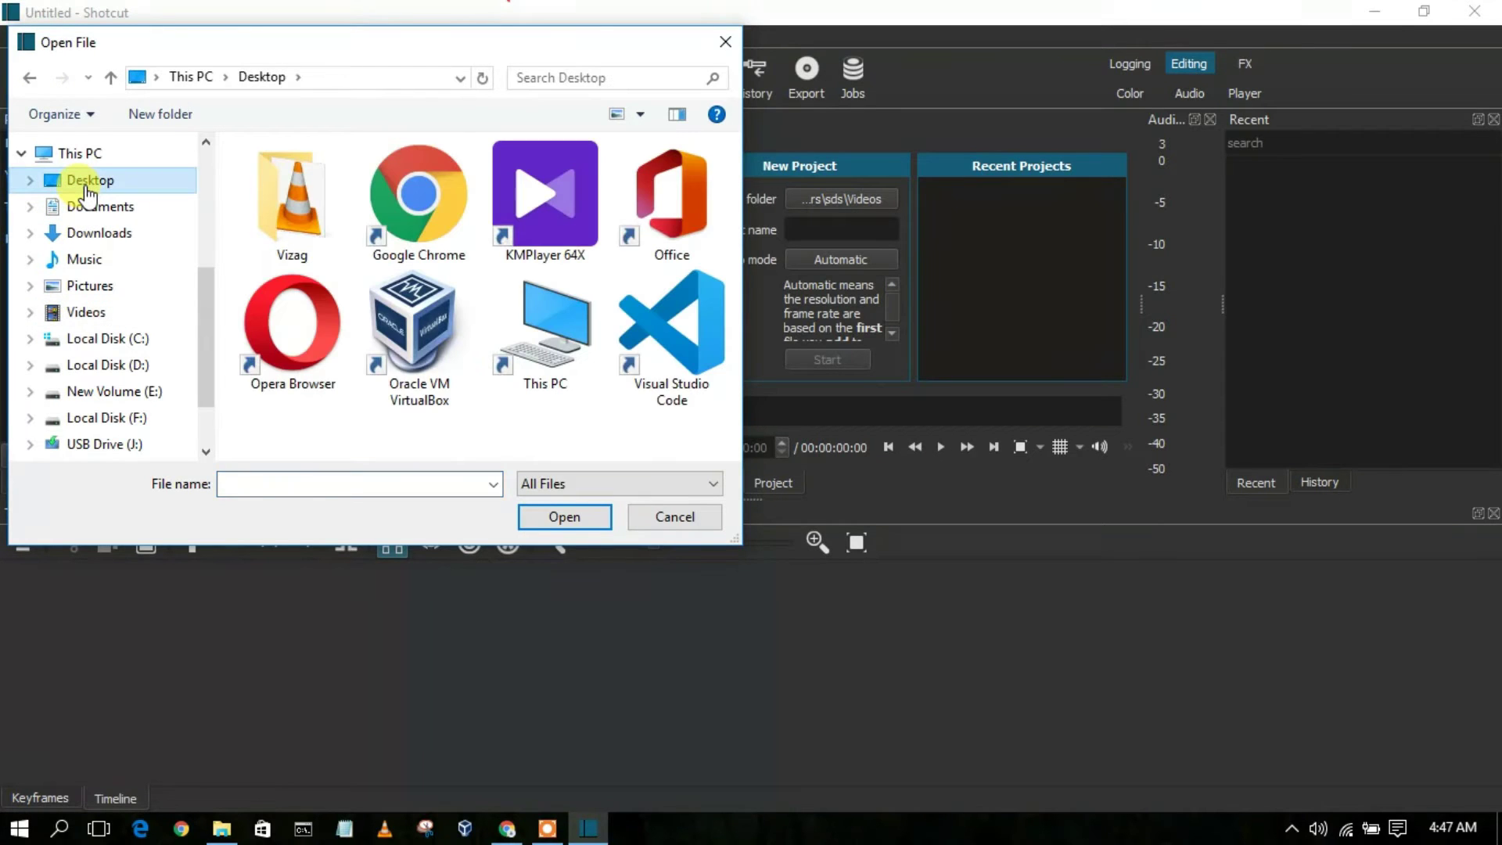
pyautogui.doubleClick(298, 250)
pyautogui.click(313, 198)
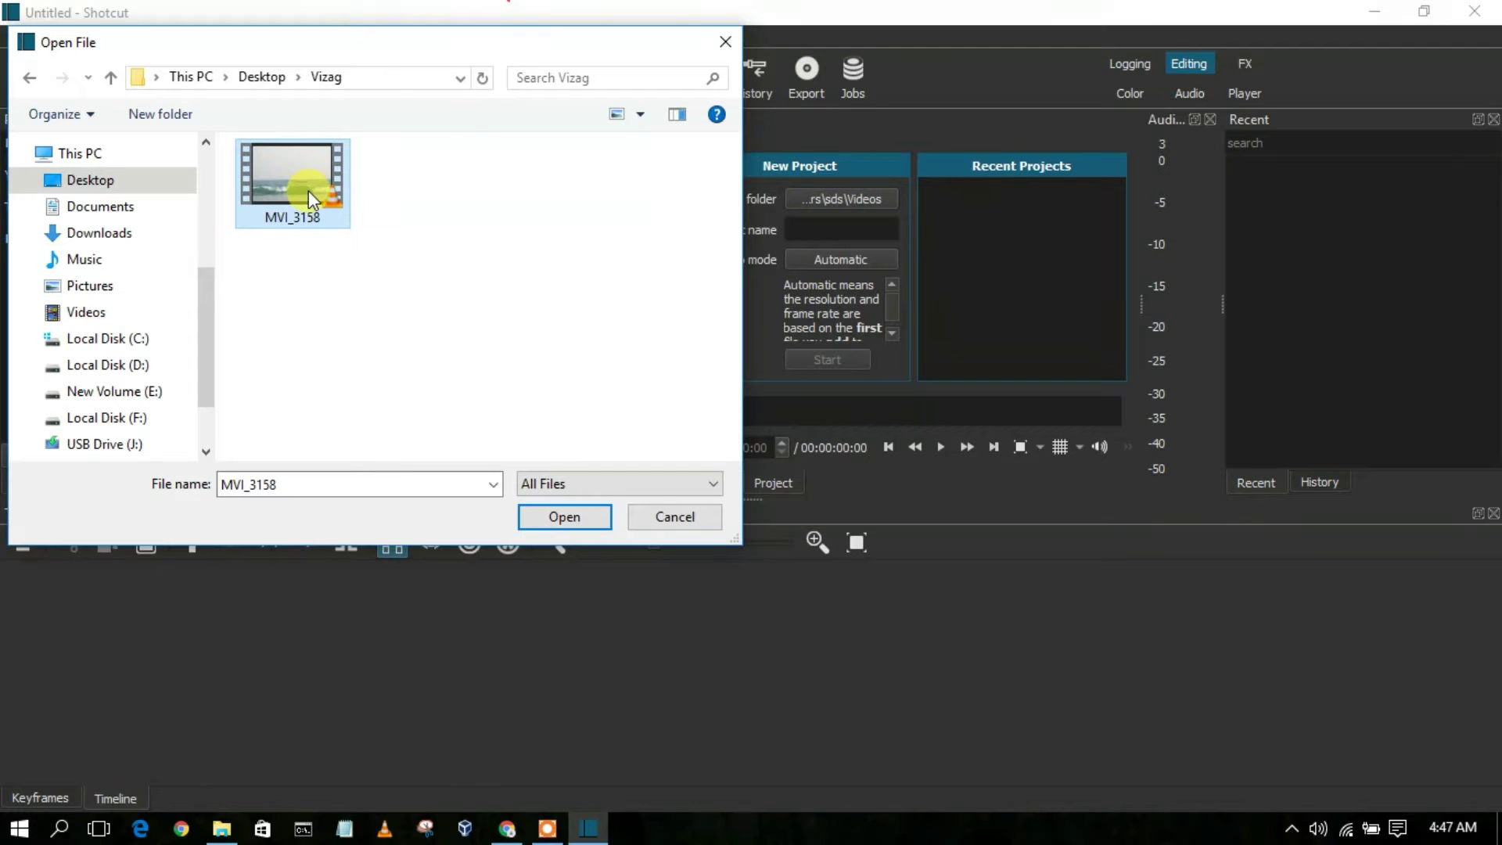
pyautogui.click(558, 529)
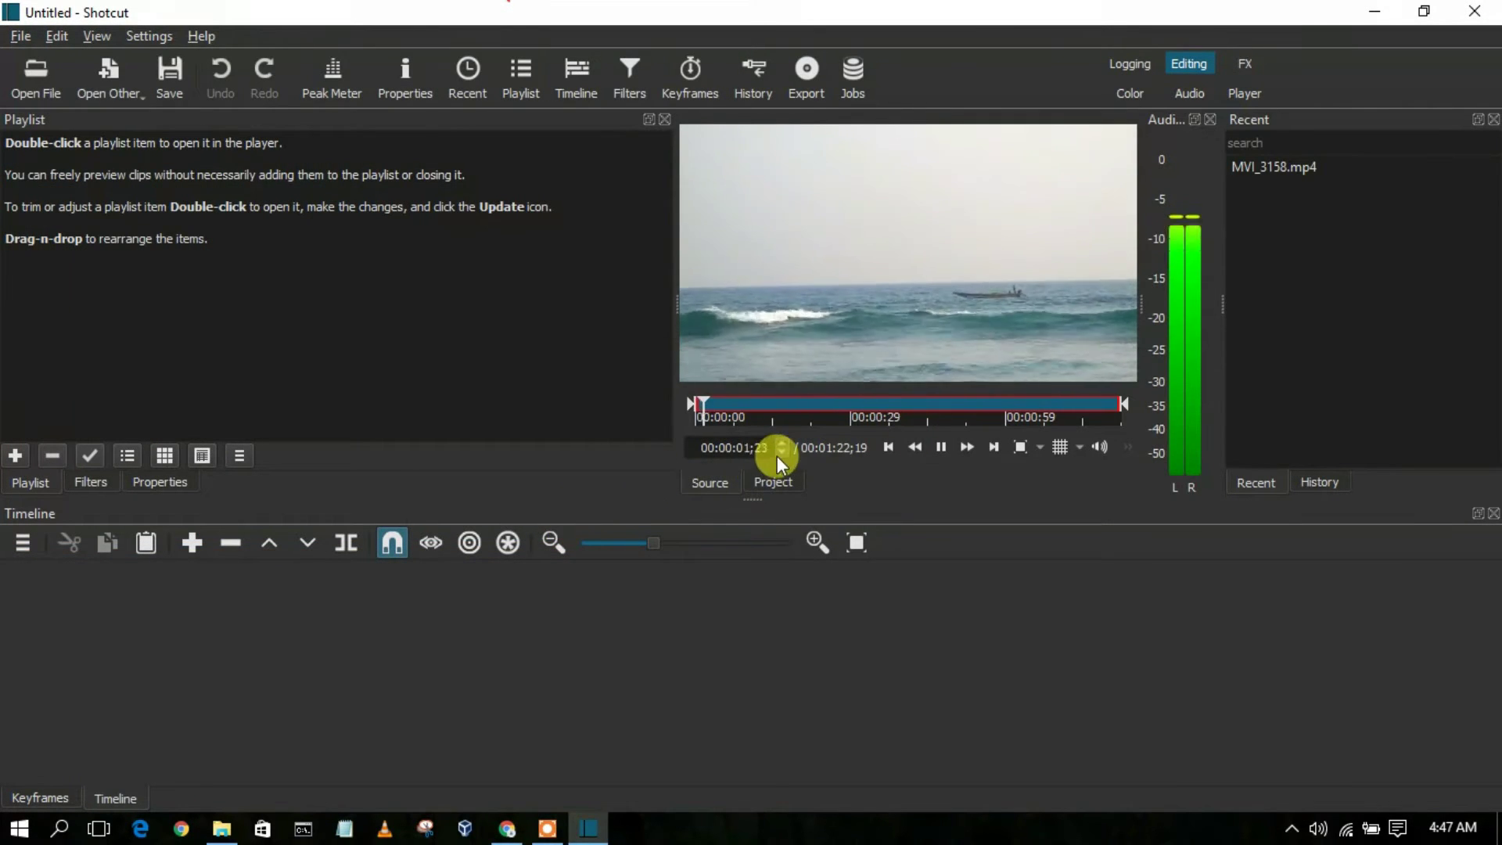
# Step: Add the opened MVI_3158.mp4 video to the playlist and place it at the start of the timeline
pyautogui.click(937, 447)
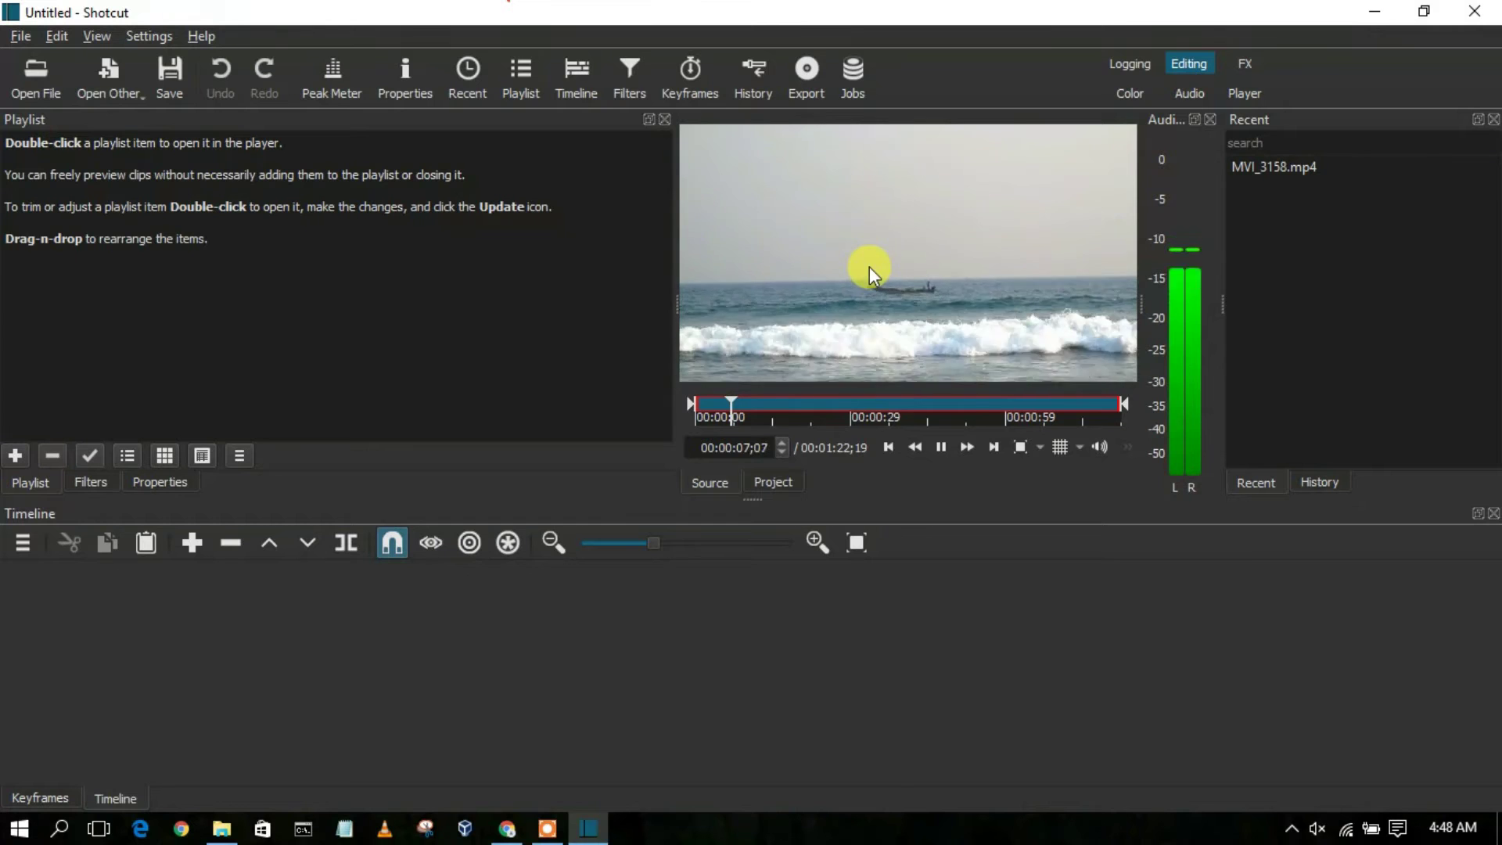
pyautogui.press('a')
pyautogui.moveTo(869, 275); pyautogui.dragTo(171, 186)
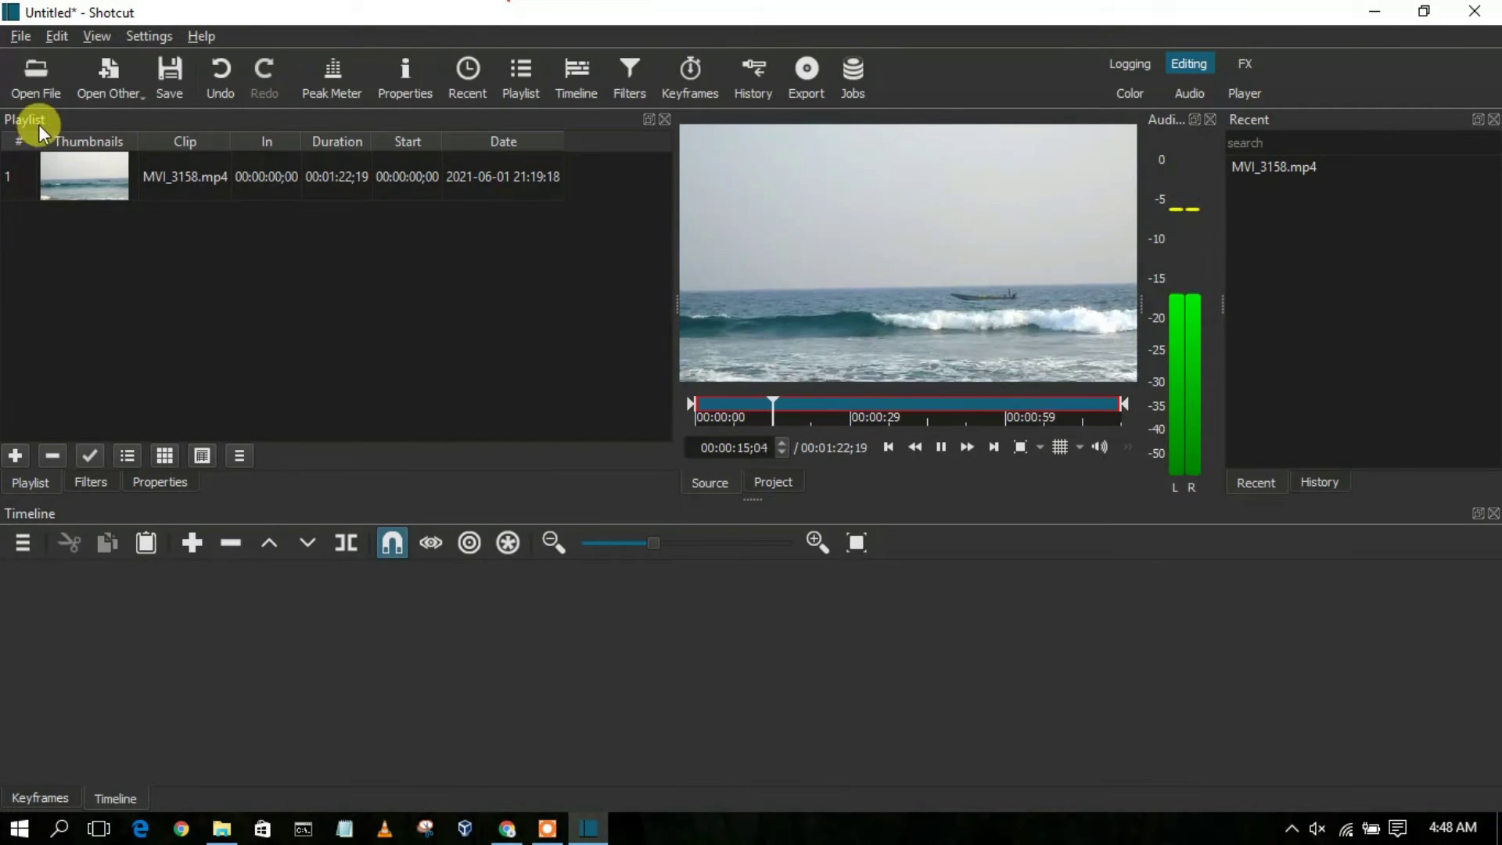
pyautogui.click(121, 174)
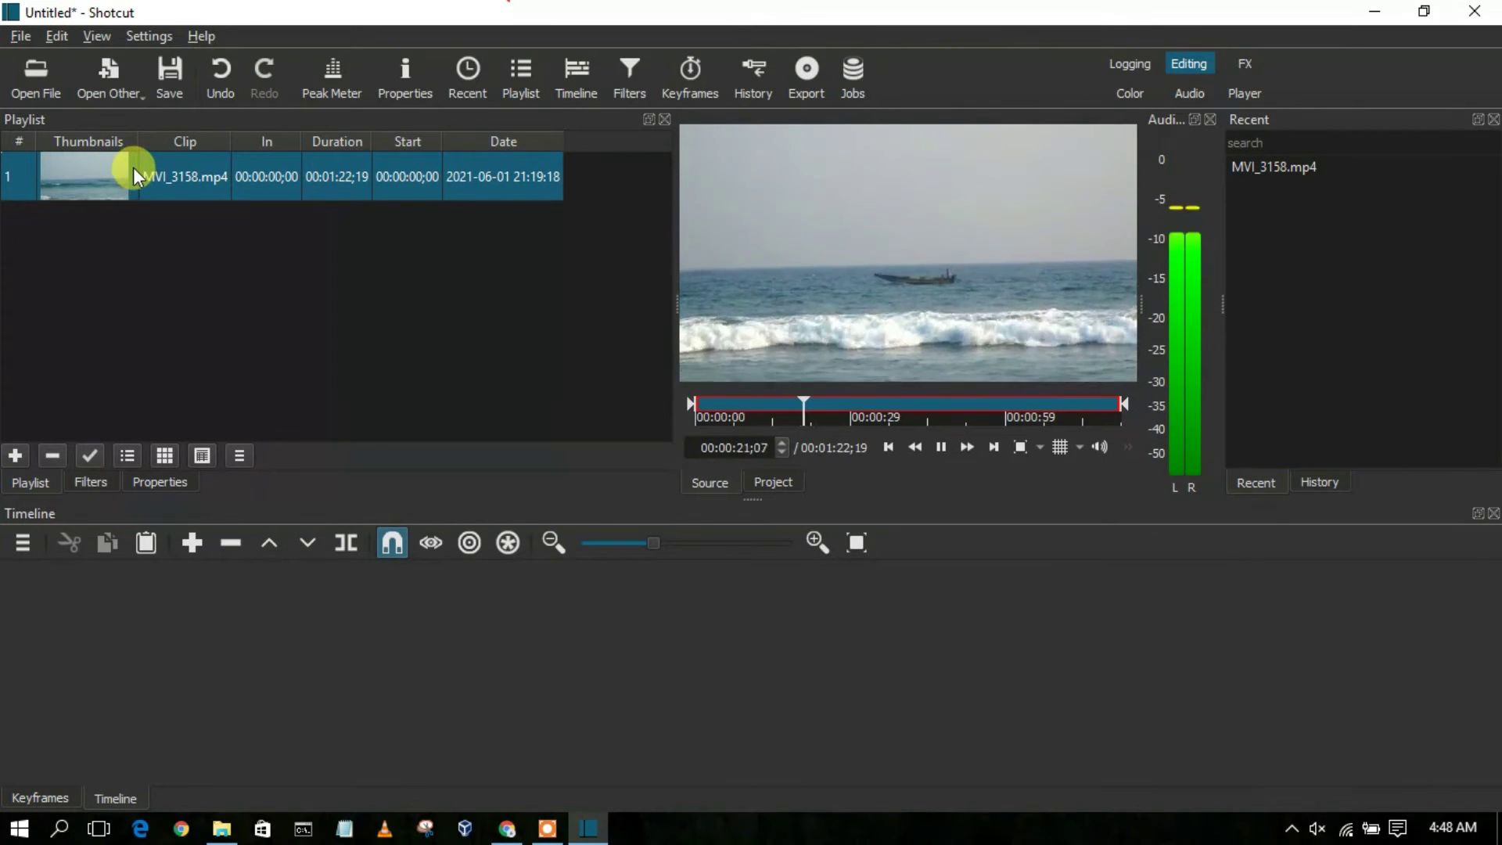
pyautogui.moveTo(134, 166); pyautogui.dragTo(56, 590)
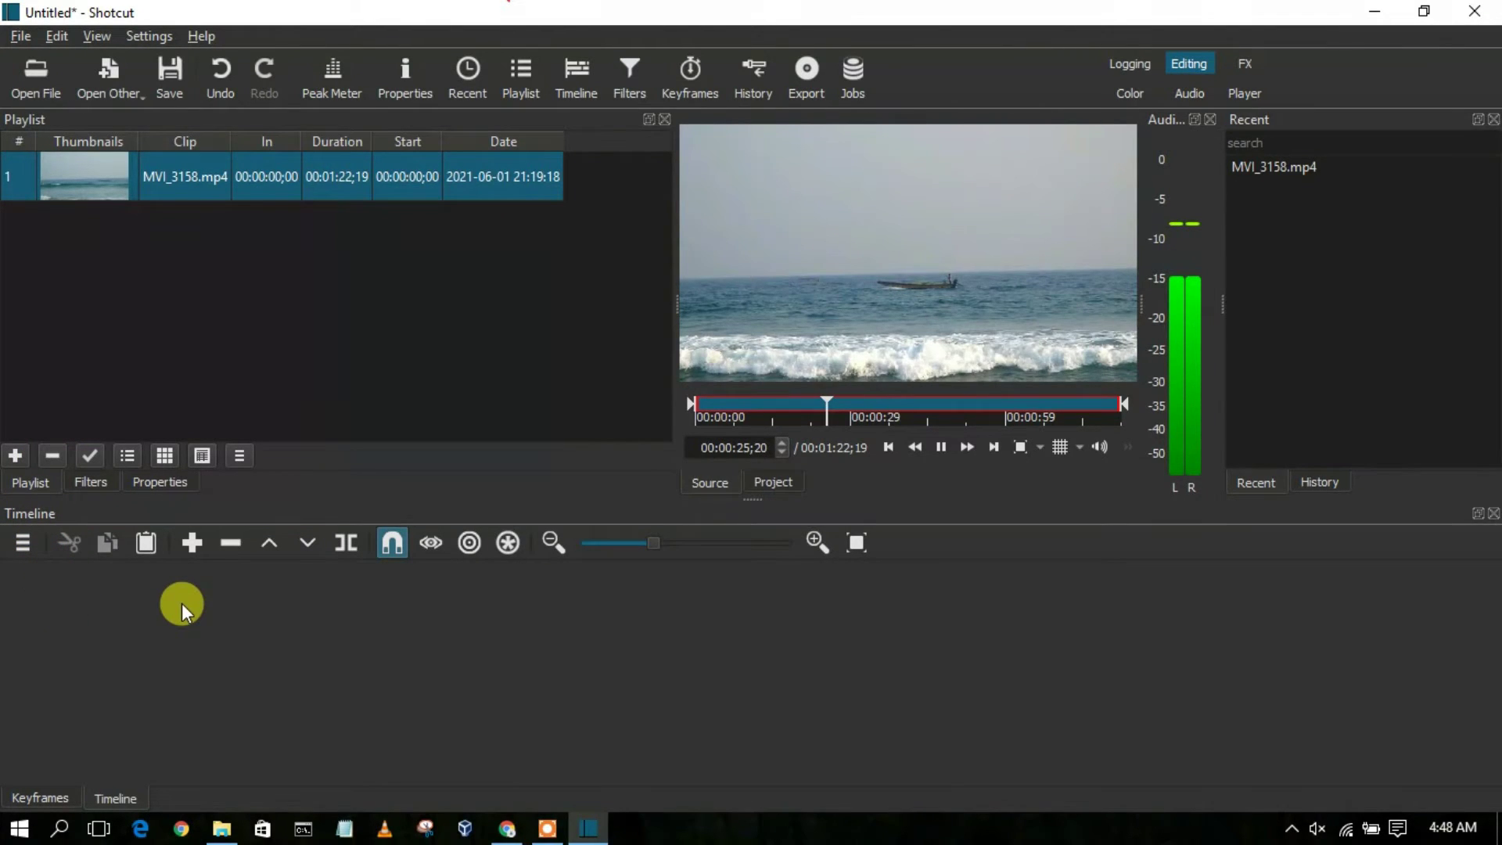
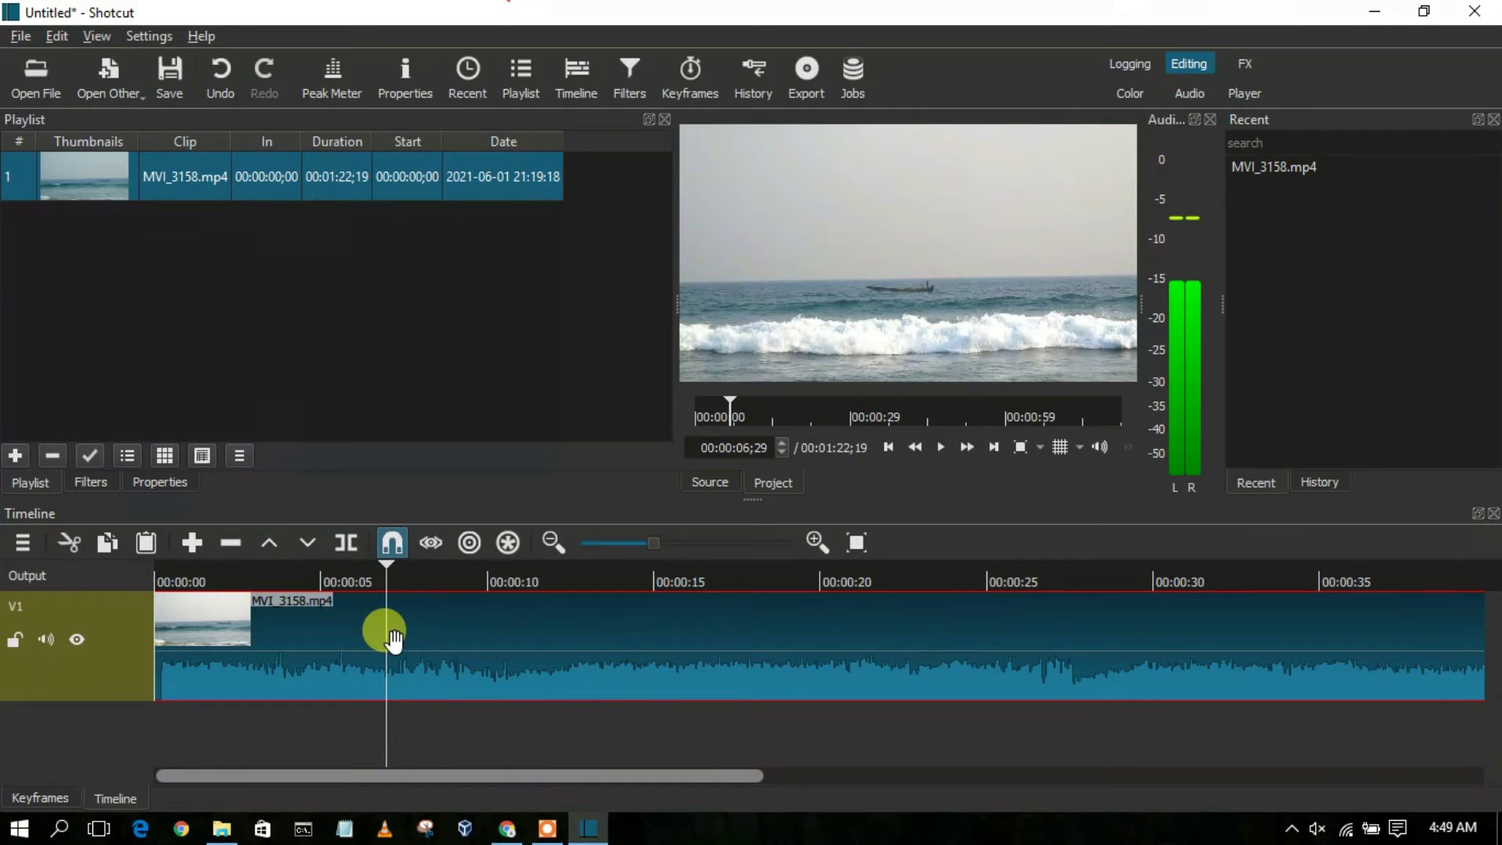
# Step: Split the timeline clip at 00:00:06;29 and shift the second part about 00:03;28 later
pyautogui.click(353, 538)
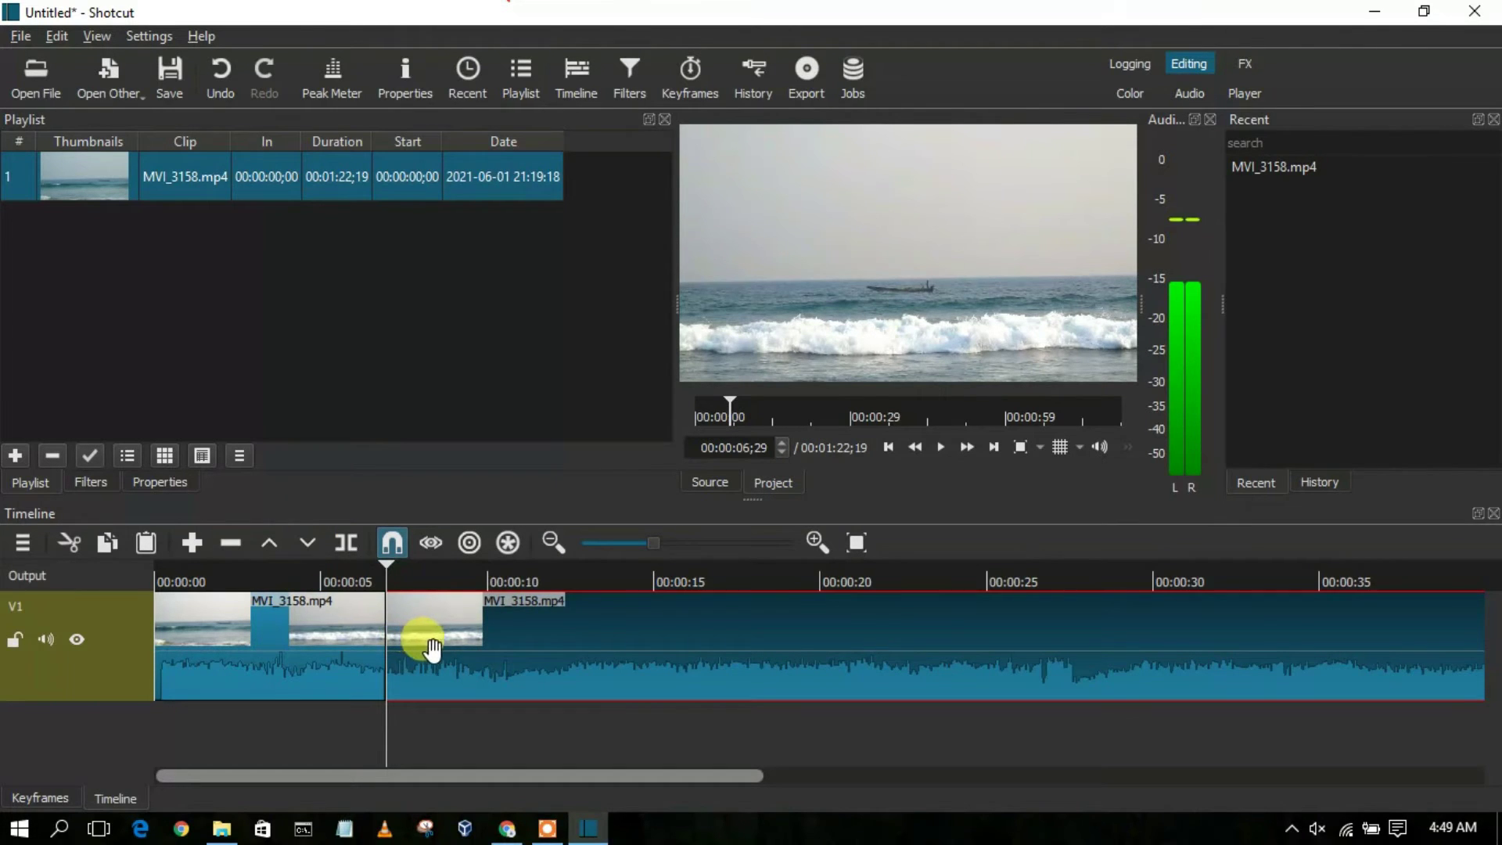
pyautogui.moveTo(450, 647); pyautogui.dragTo(615, 659)
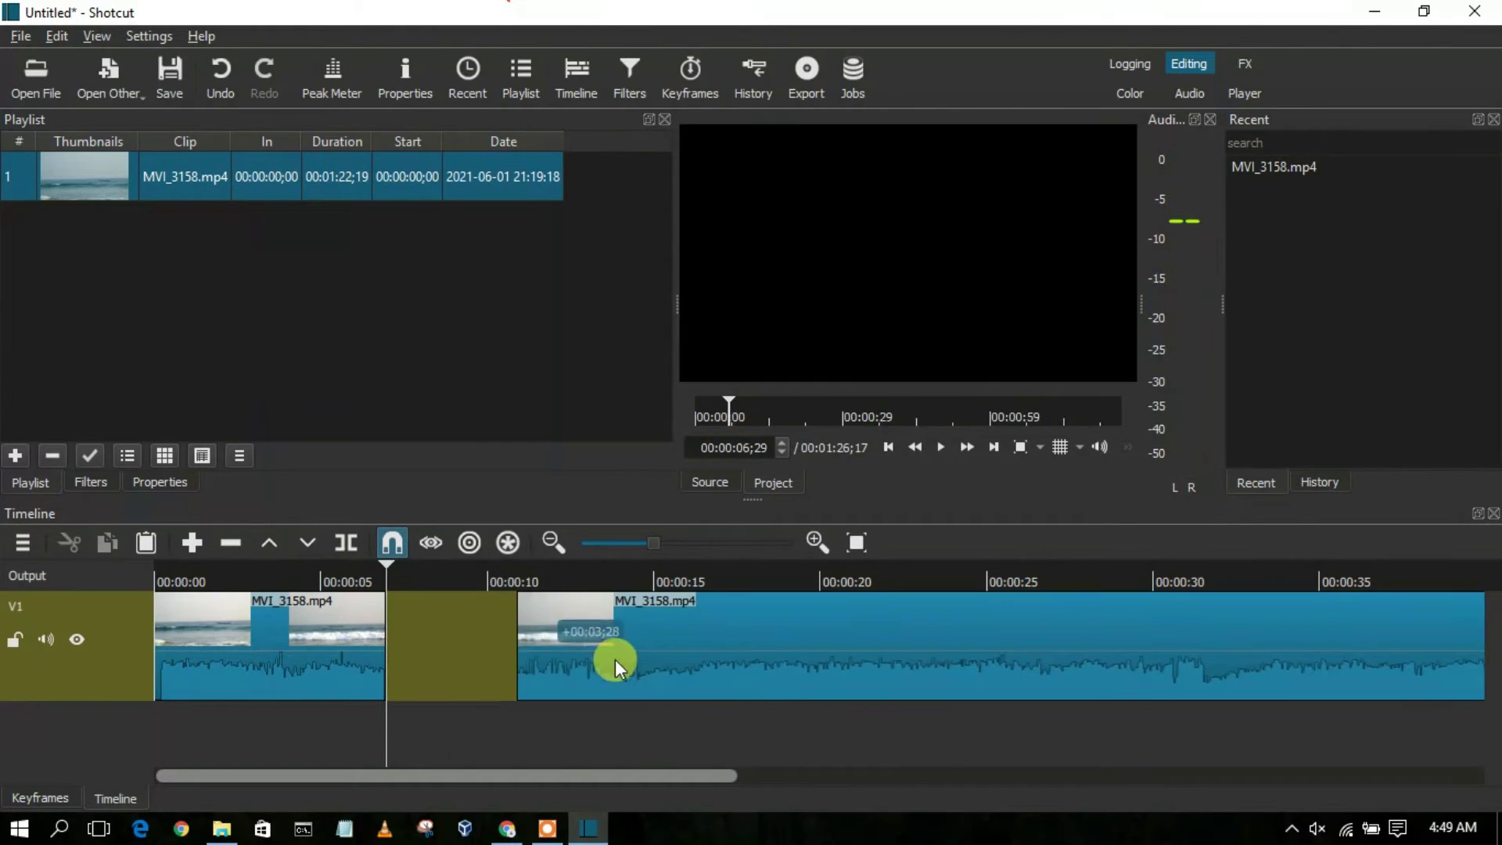
# Step: Try deleting the second part of the clip, play the remaining part from the start, and undo the deletion
pyautogui.click(335, 645)
pyautogui.click(726, 645)
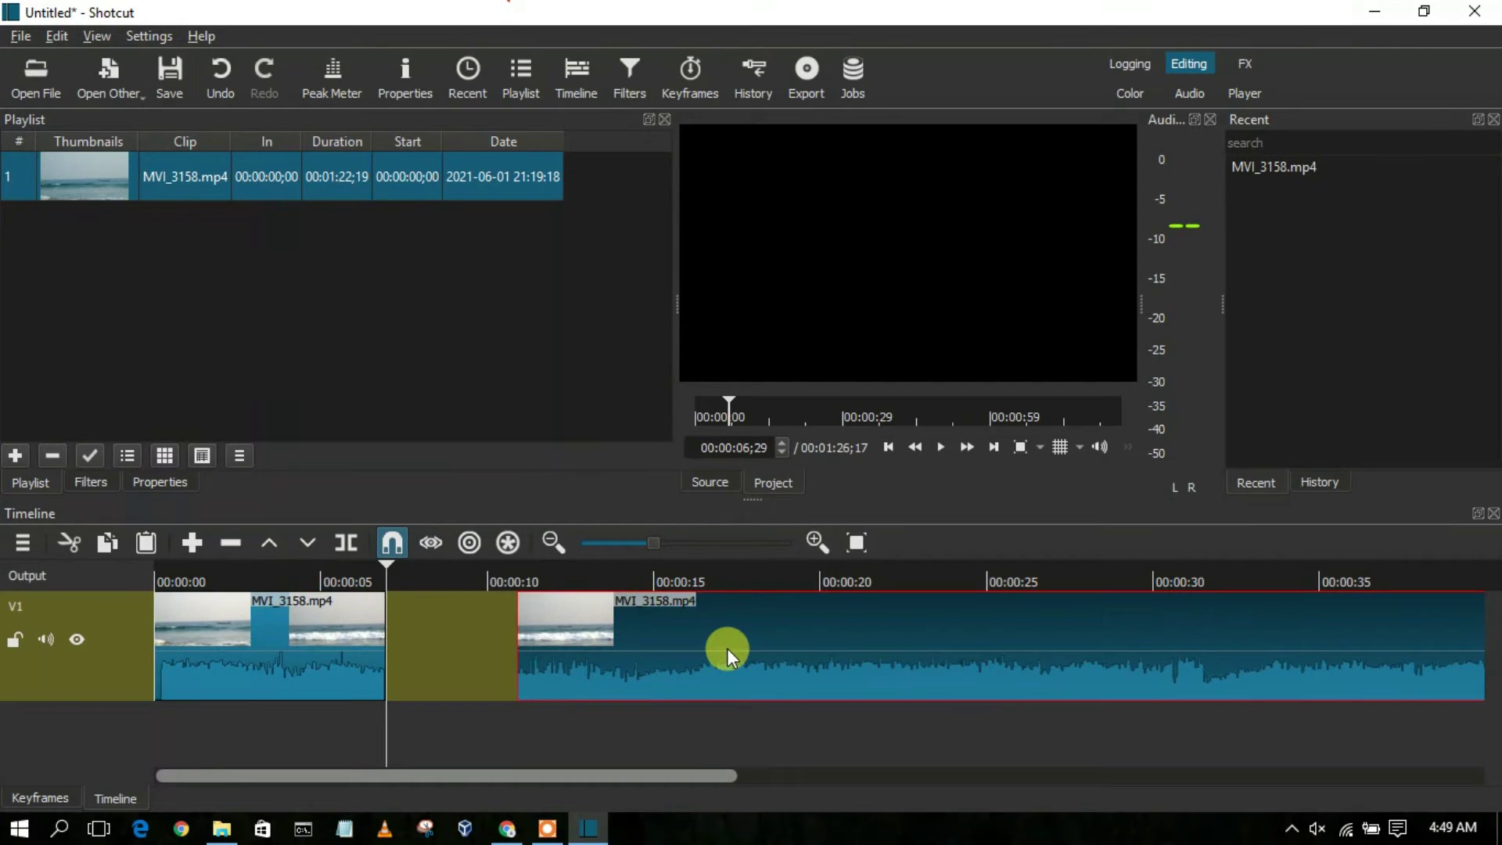
pyautogui.press('Delete')
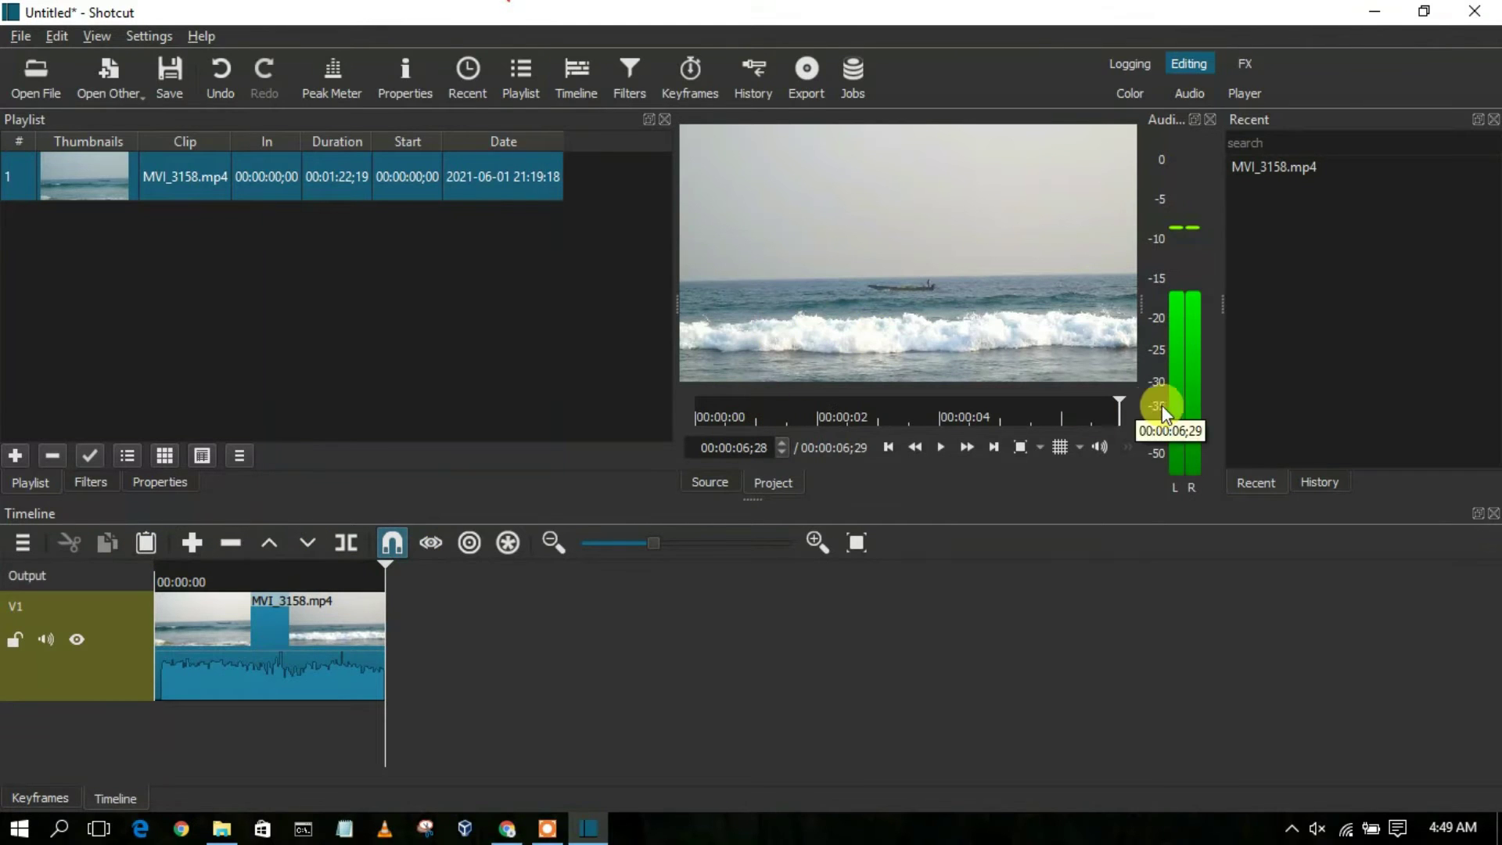
pyautogui.moveTo(1120, 401); pyautogui.dragTo(671, 371)
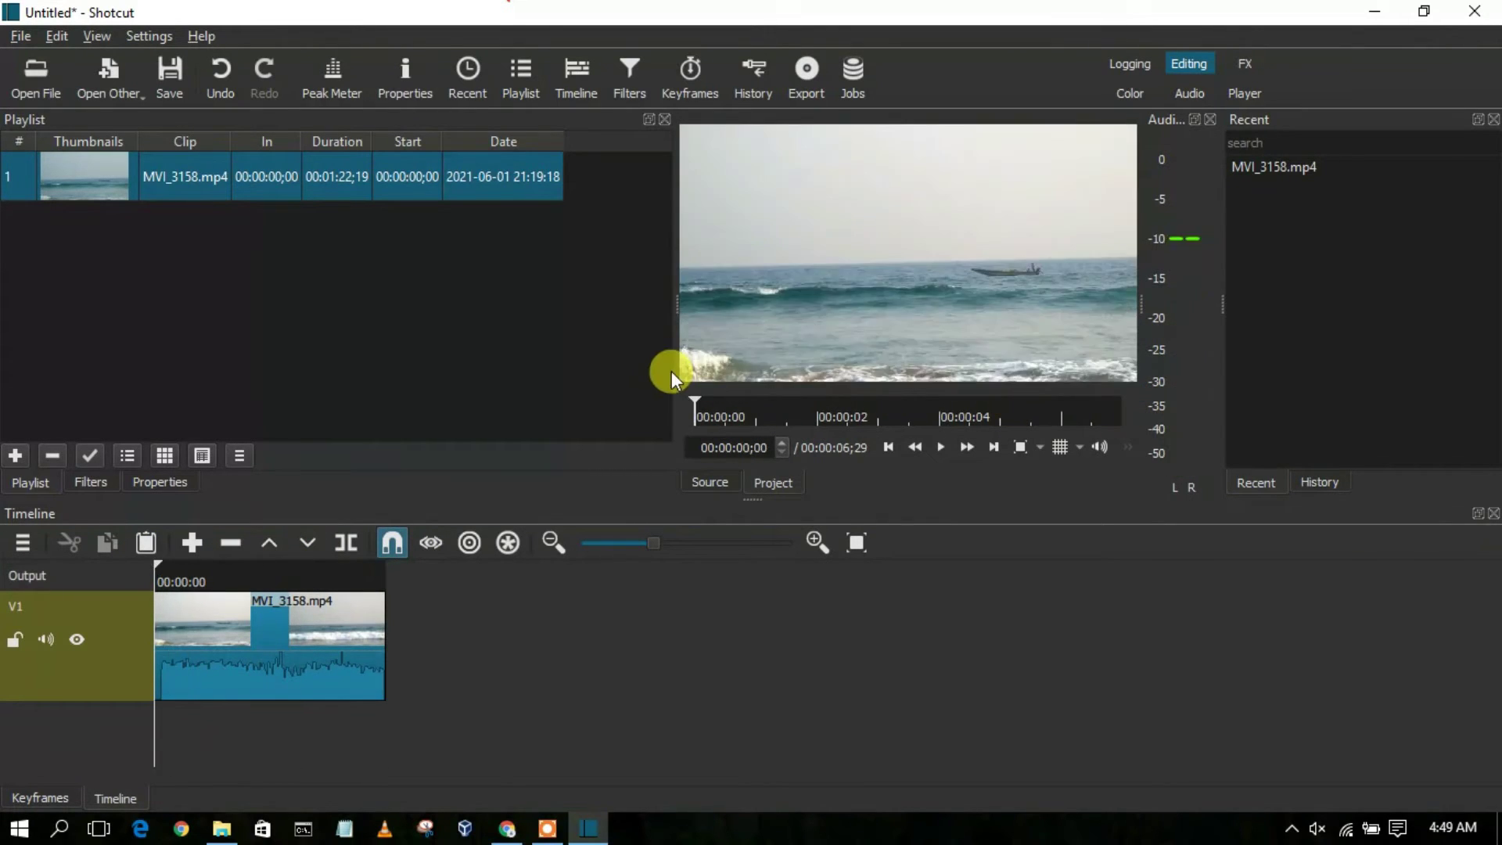
pyautogui.click(948, 445)
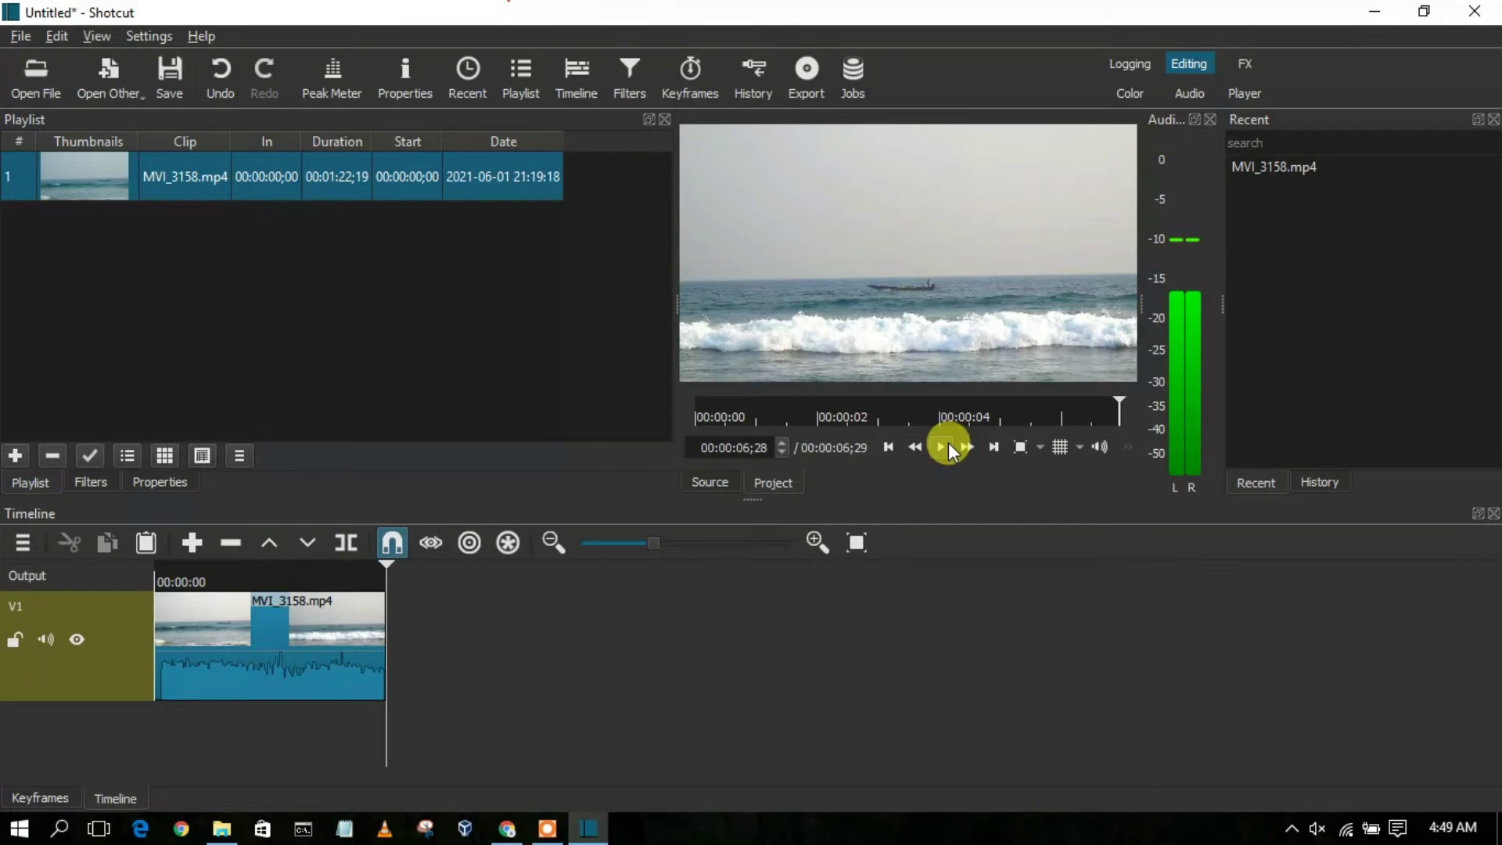
pyautogui.hotkey('ctrl', 'z')
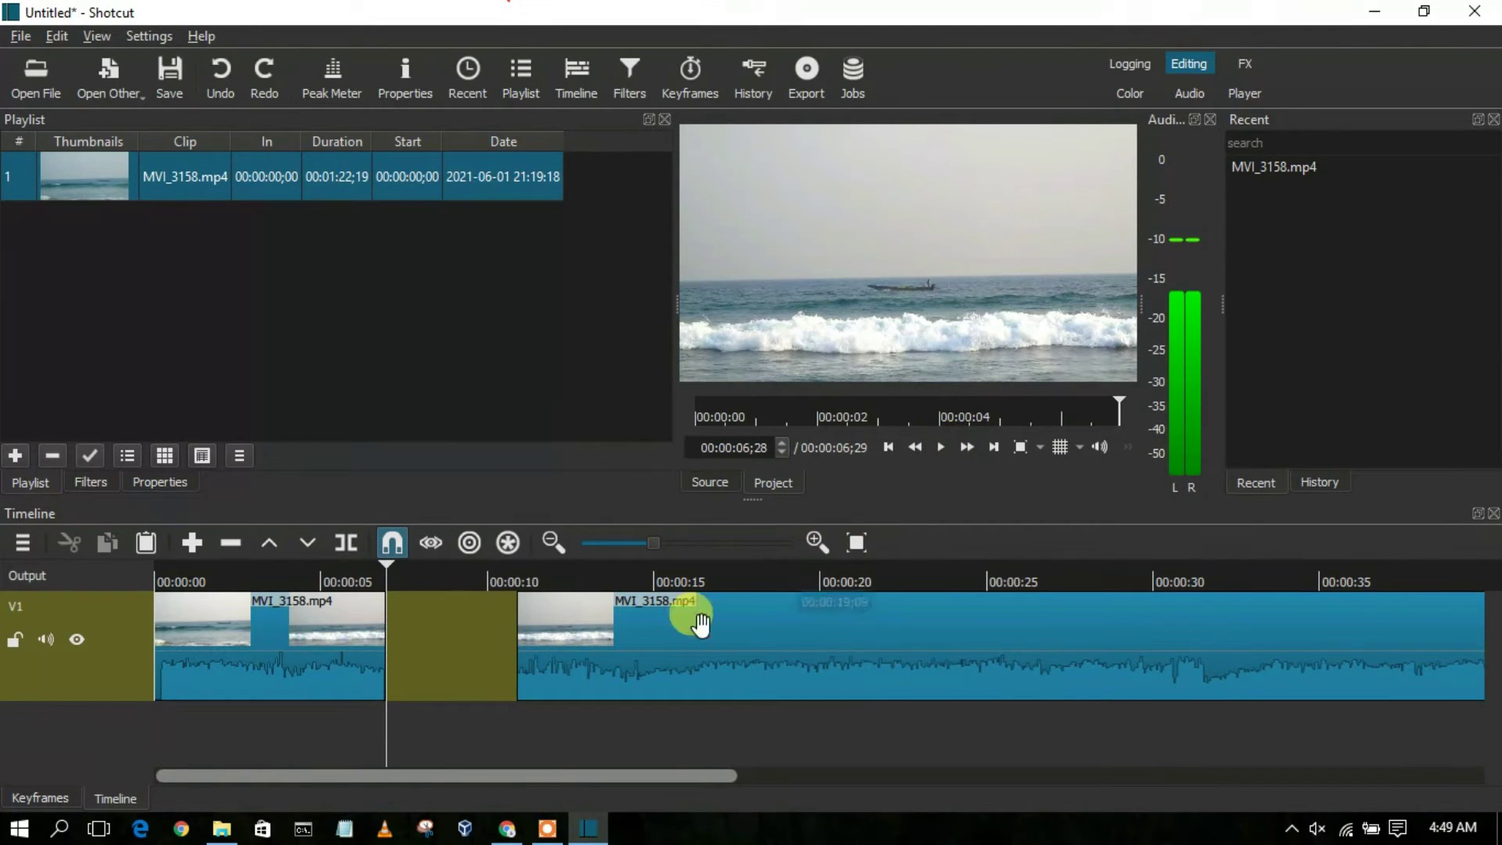
# Step: Move the second part back against the first and split it at 00:00:15;14
pyautogui.moveTo(654, 648); pyautogui.dragTo(503, 635)
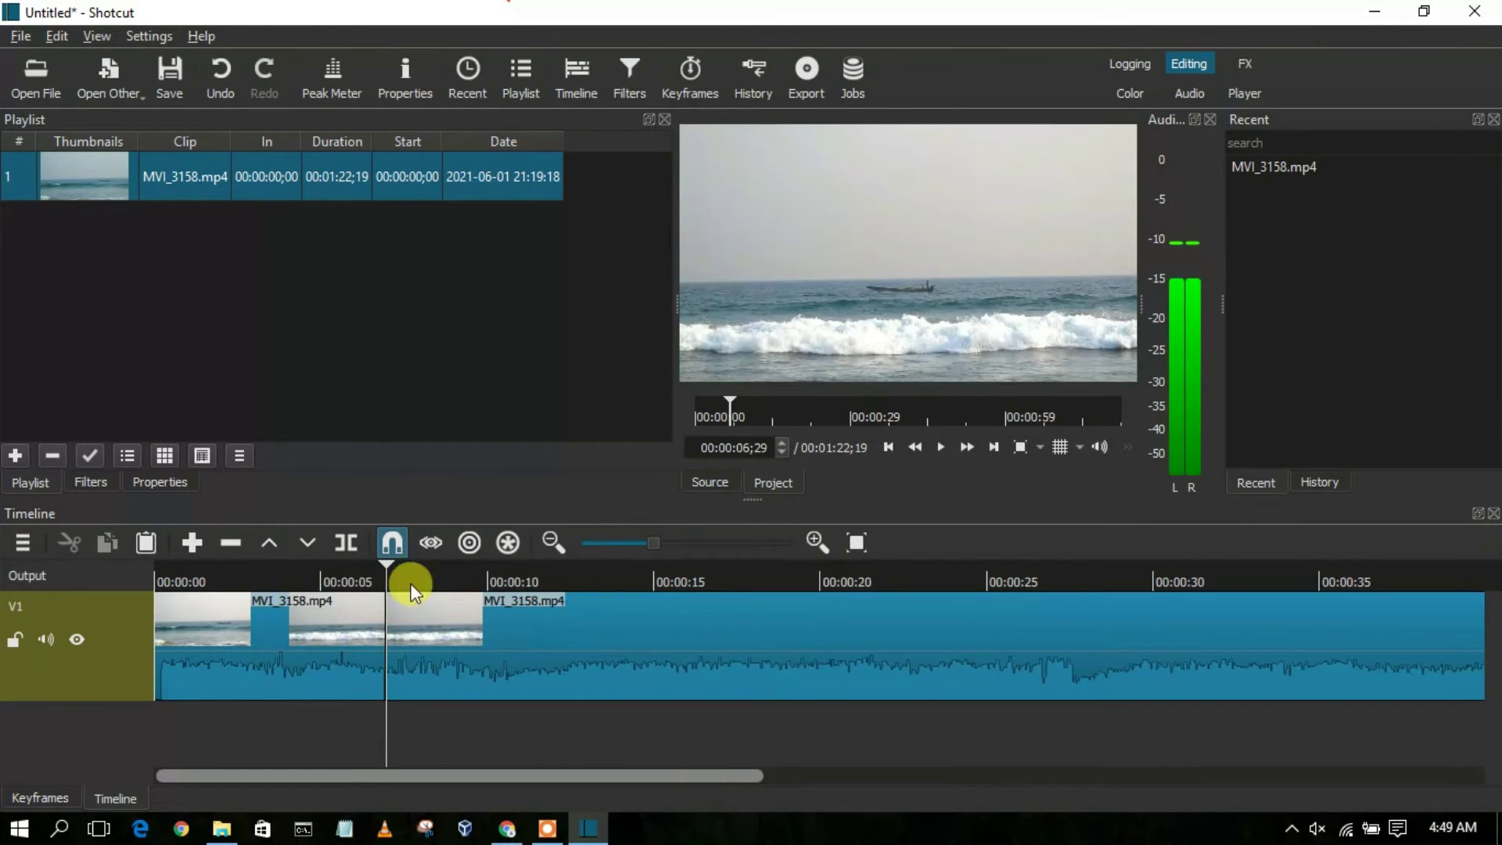
pyautogui.moveTo(383, 561); pyautogui.dragTo(669, 566)
pyautogui.click(665, 614)
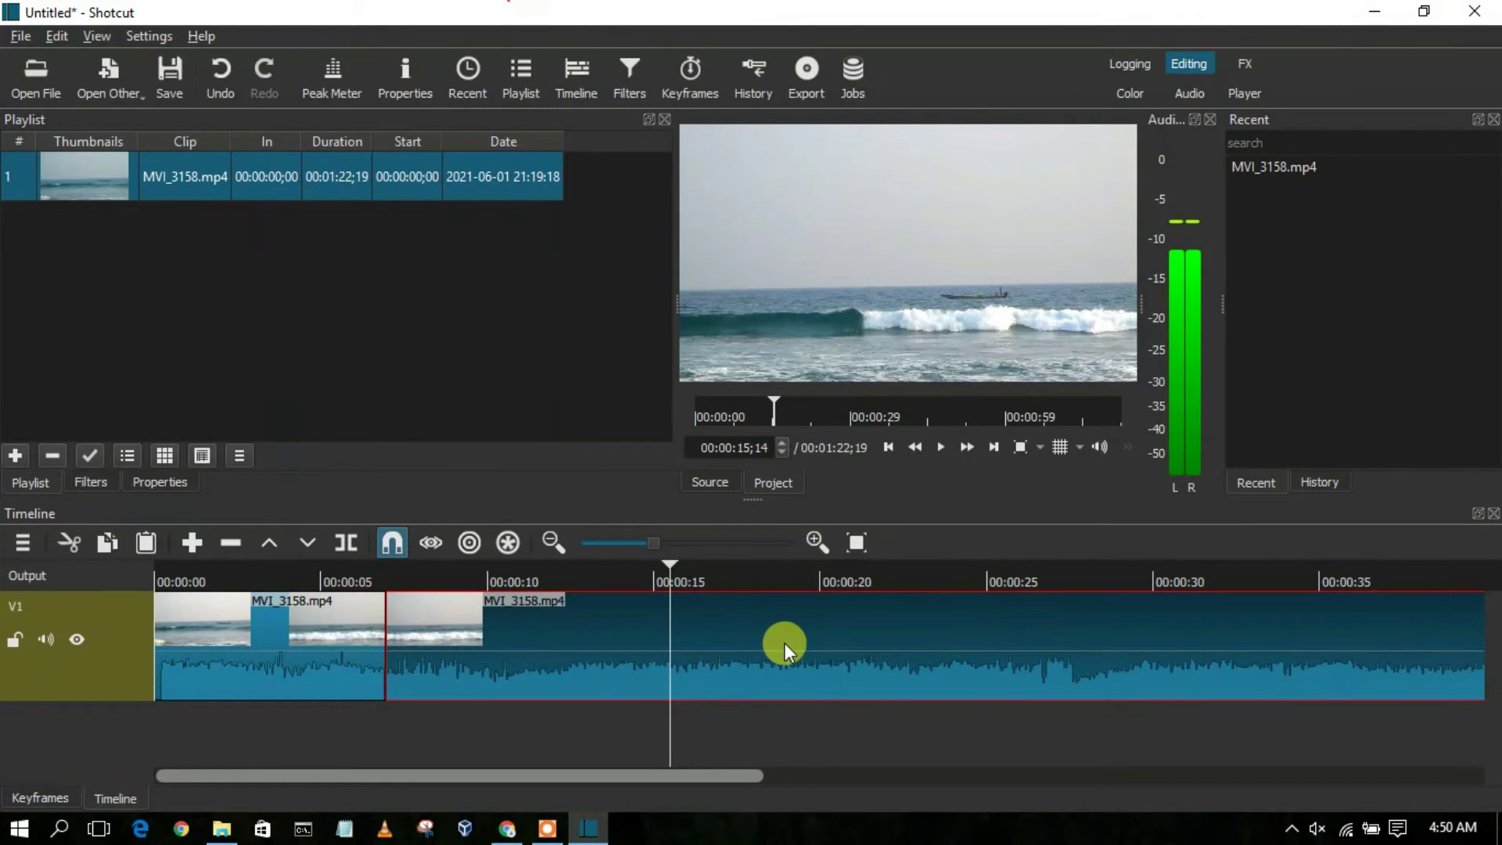
pyautogui.click(349, 546)
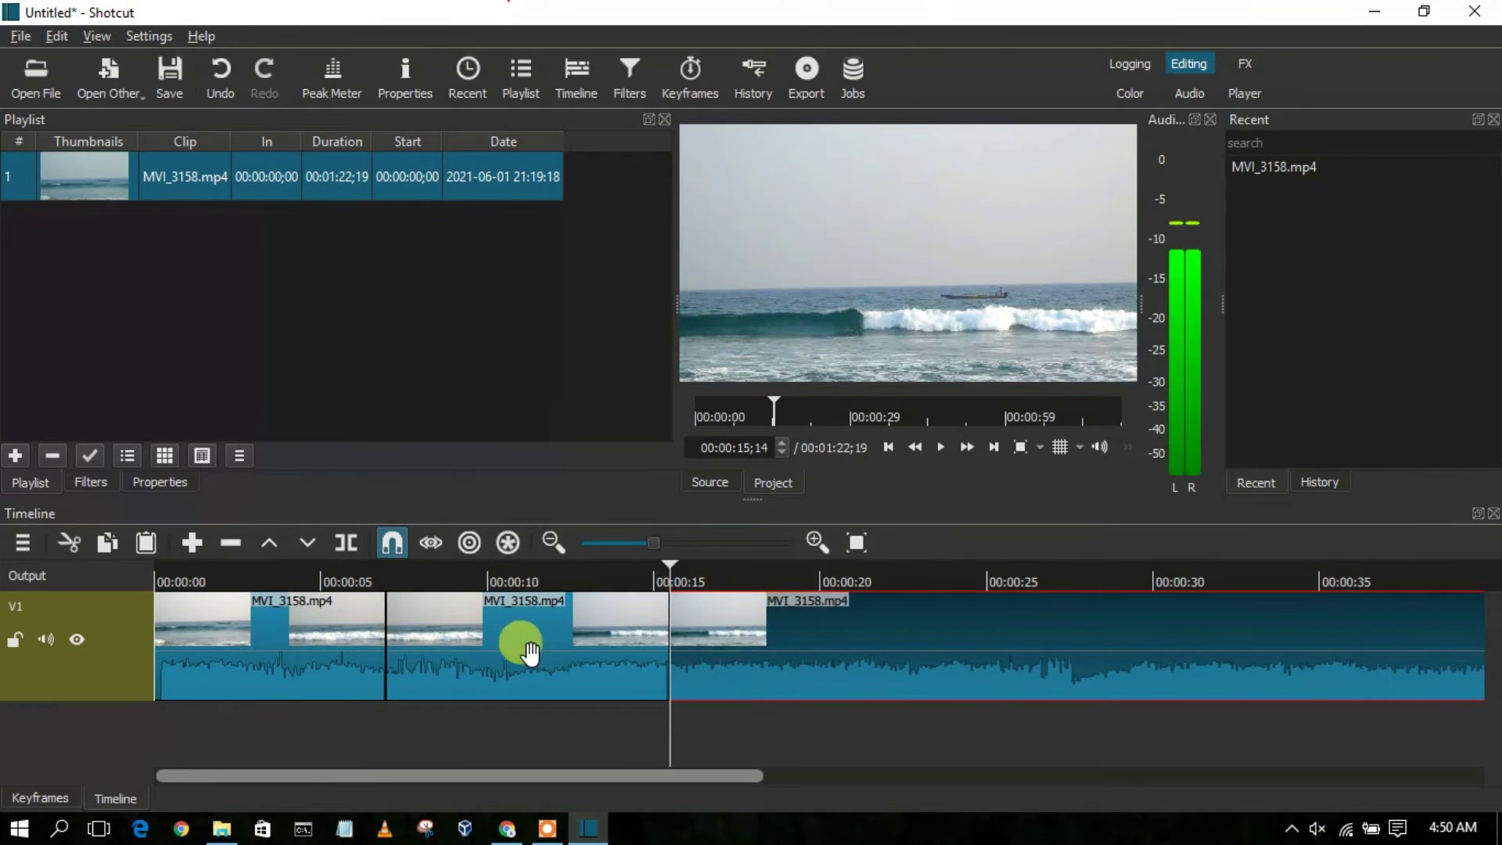
# Step: Delete the middle segment of the timeline and close the gap by moving the last part against the first
pyautogui.click(555, 646)
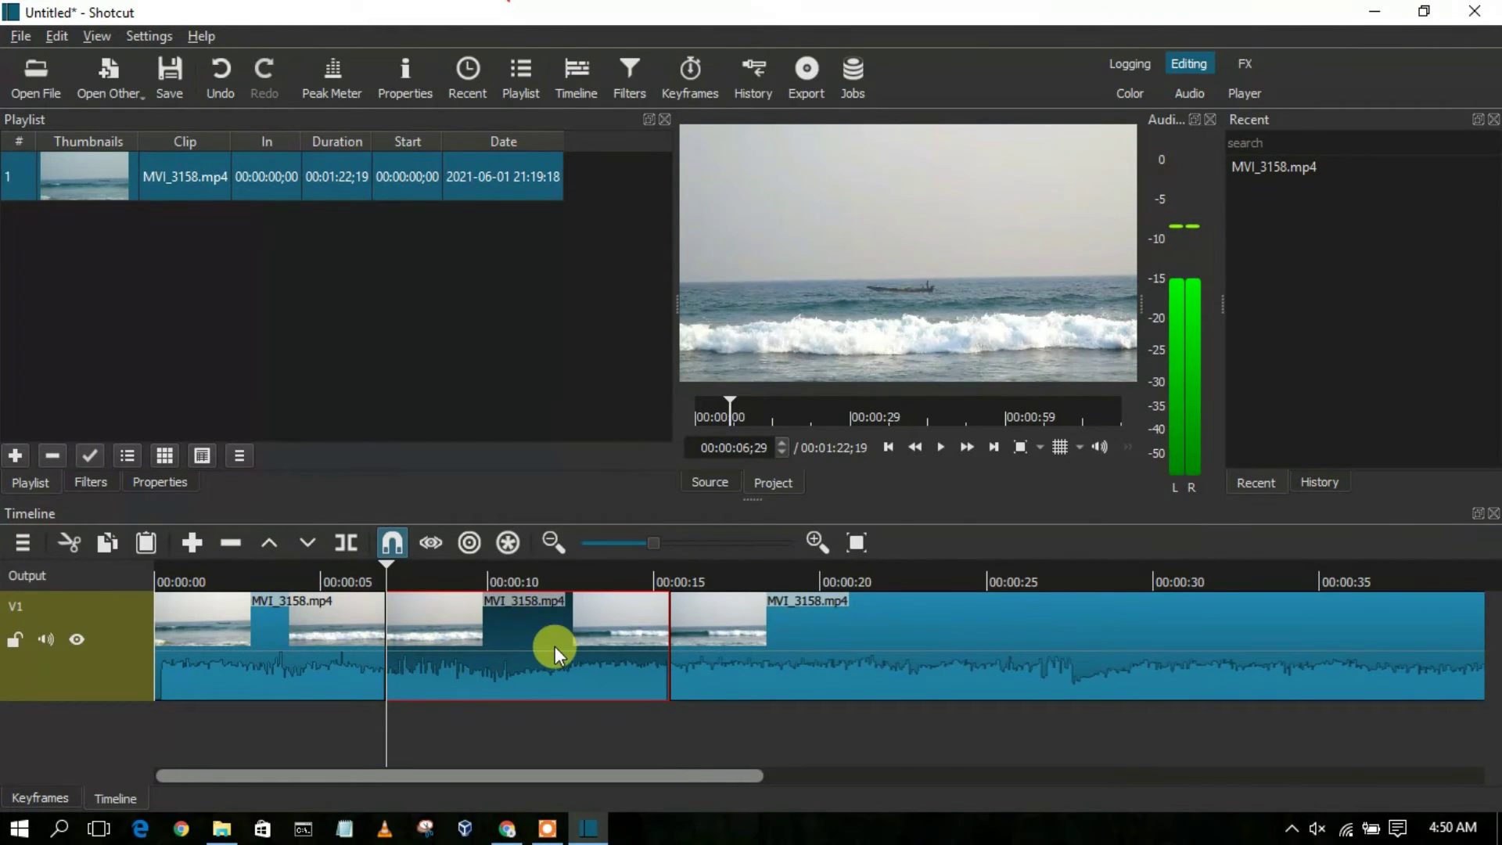
pyautogui.press('Delete')
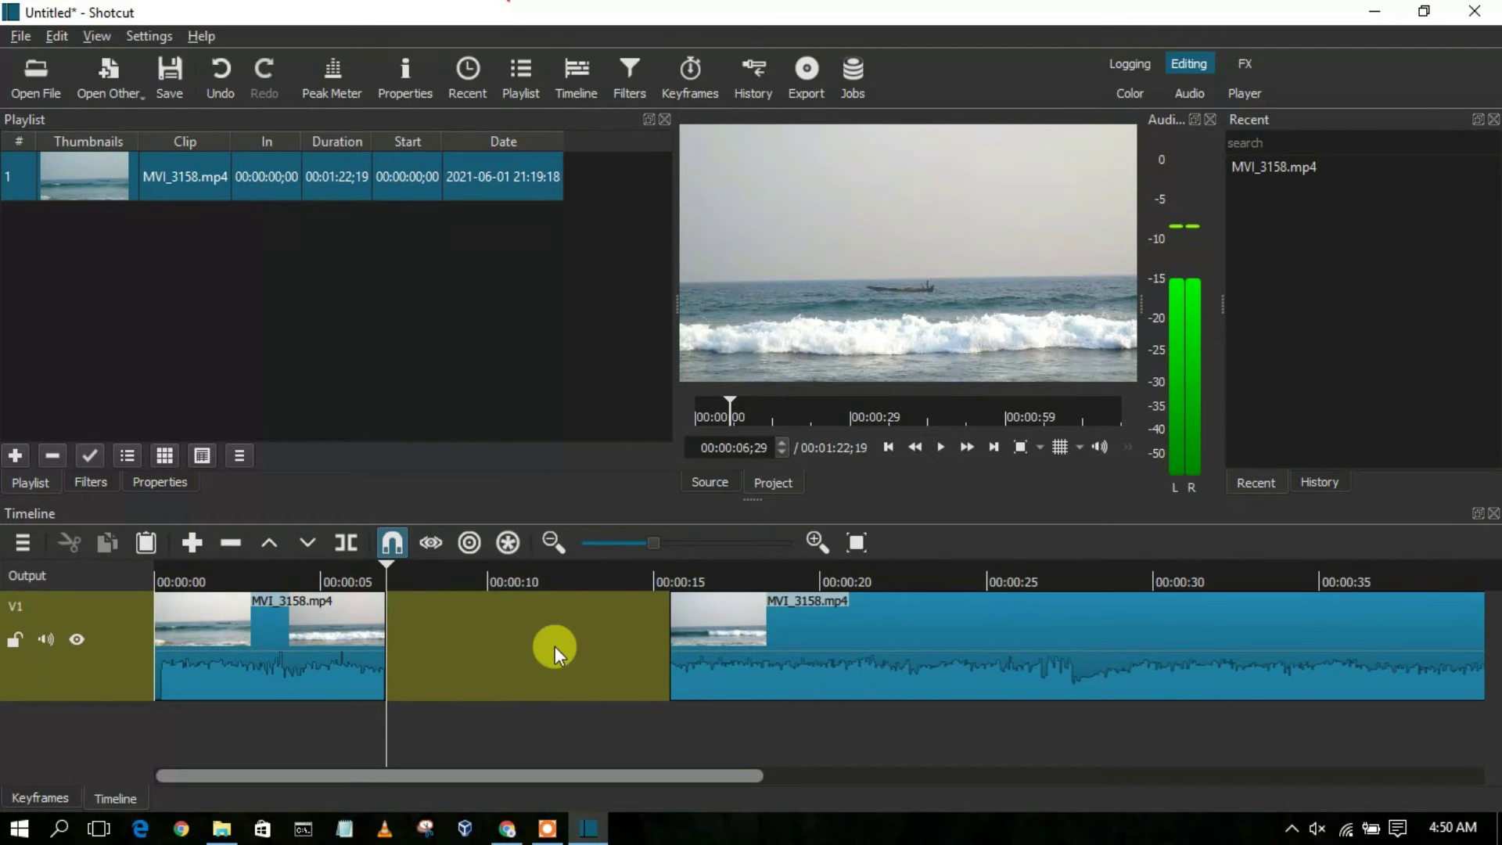
pyautogui.click(808, 626)
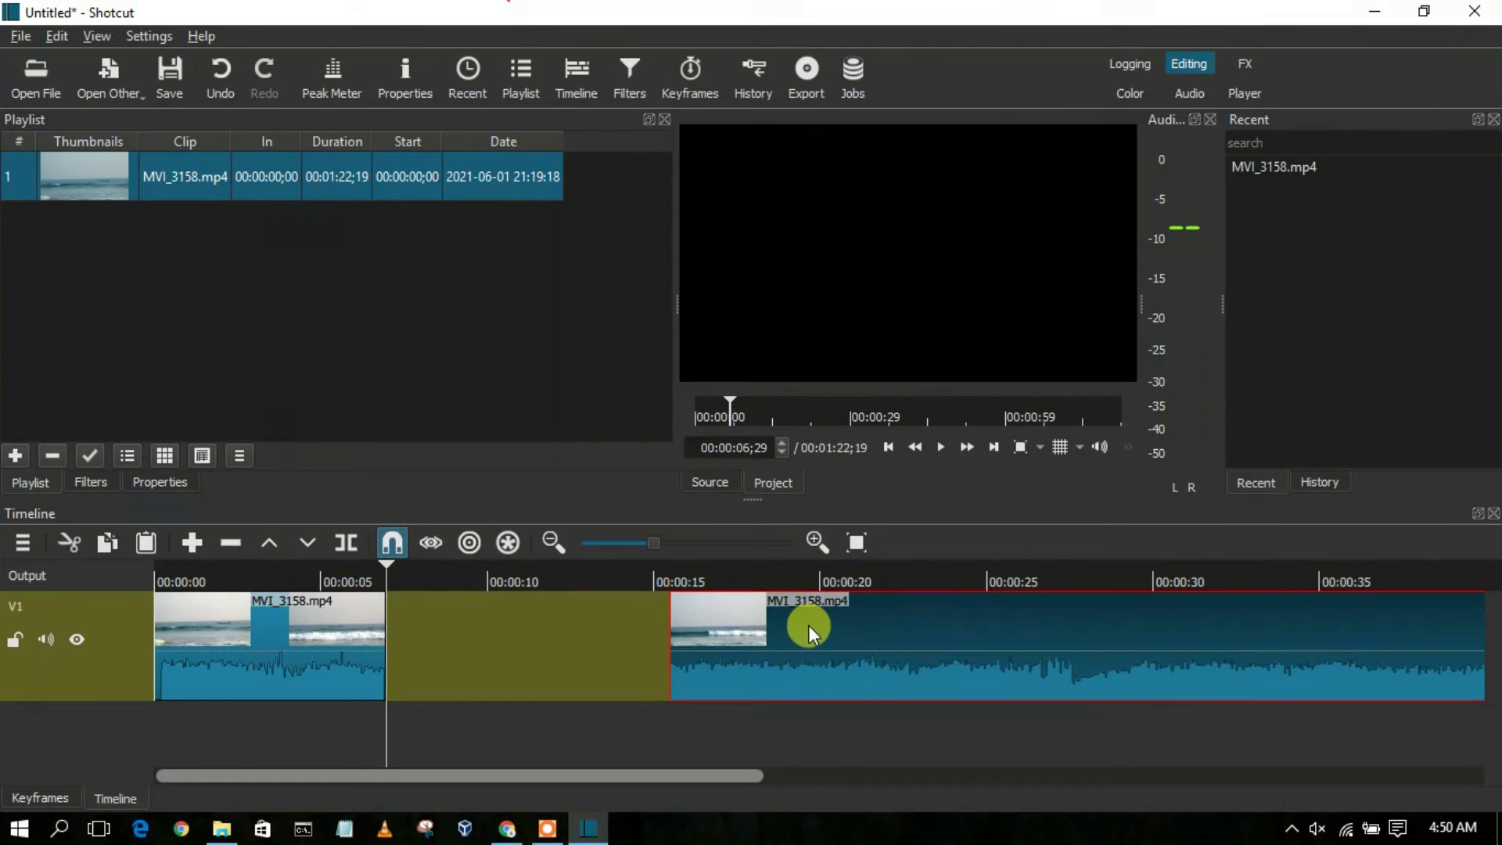
pyautogui.moveTo(809, 626); pyautogui.dragTo(501, 604)
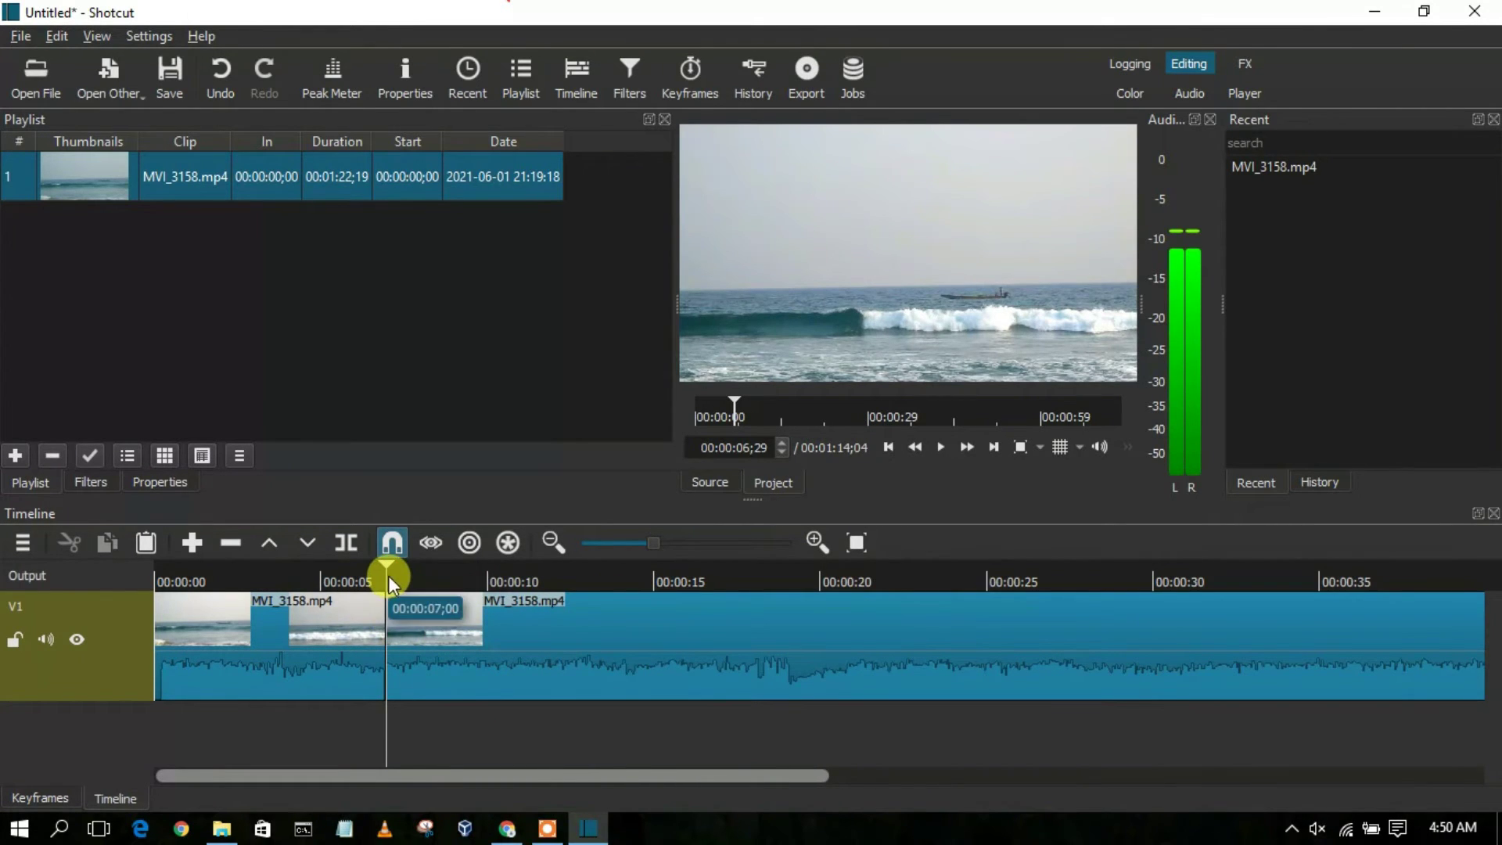
# Step: Play the timeline across the cut, starting at 00:00:06;07, and pause after it
pyautogui.moveTo(384, 570); pyautogui.dragTo(362, 575)
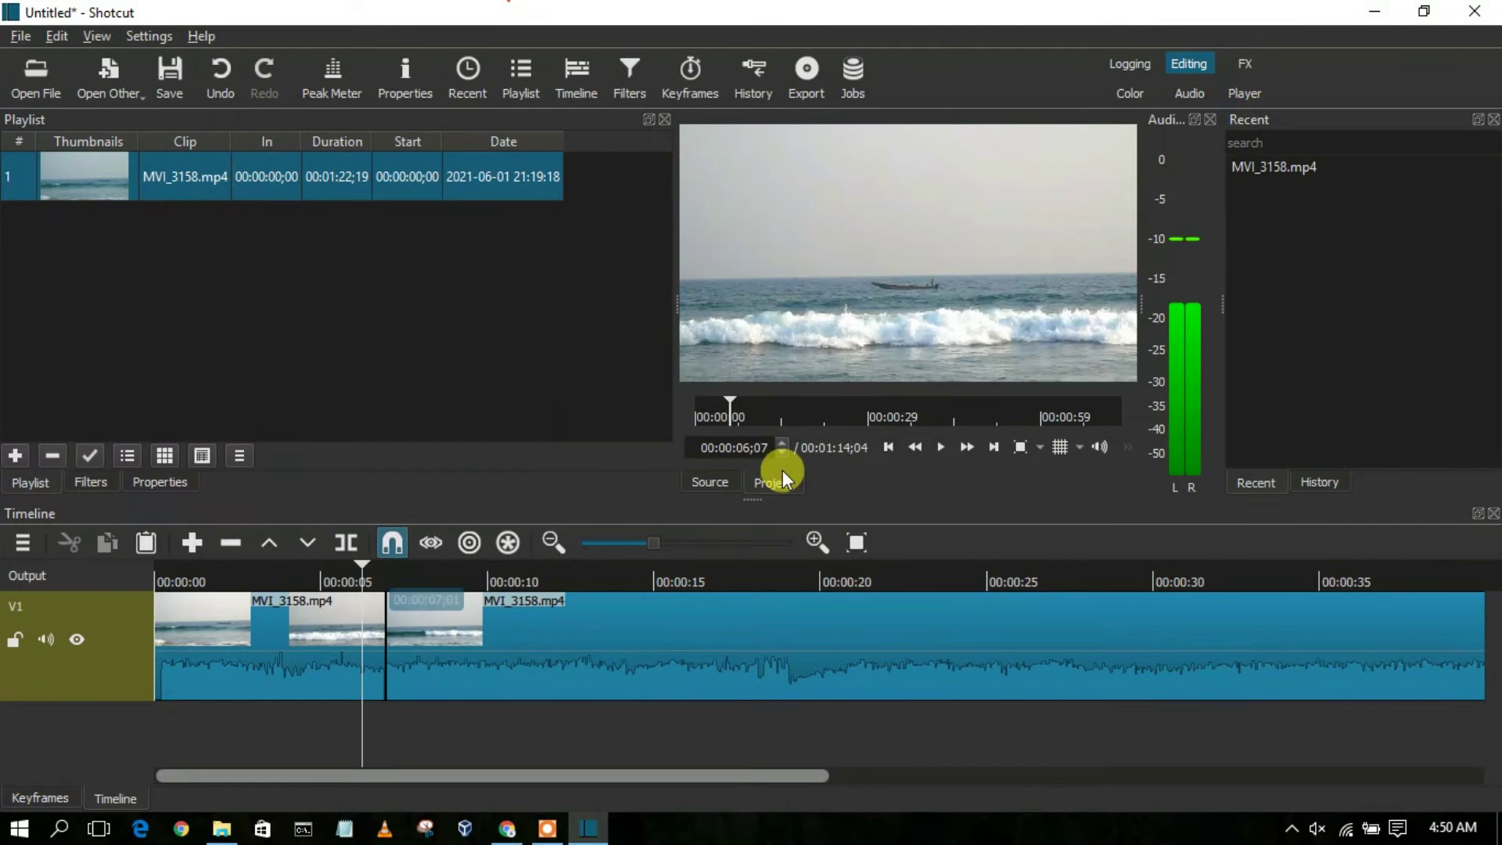
pyautogui.click(941, 448)
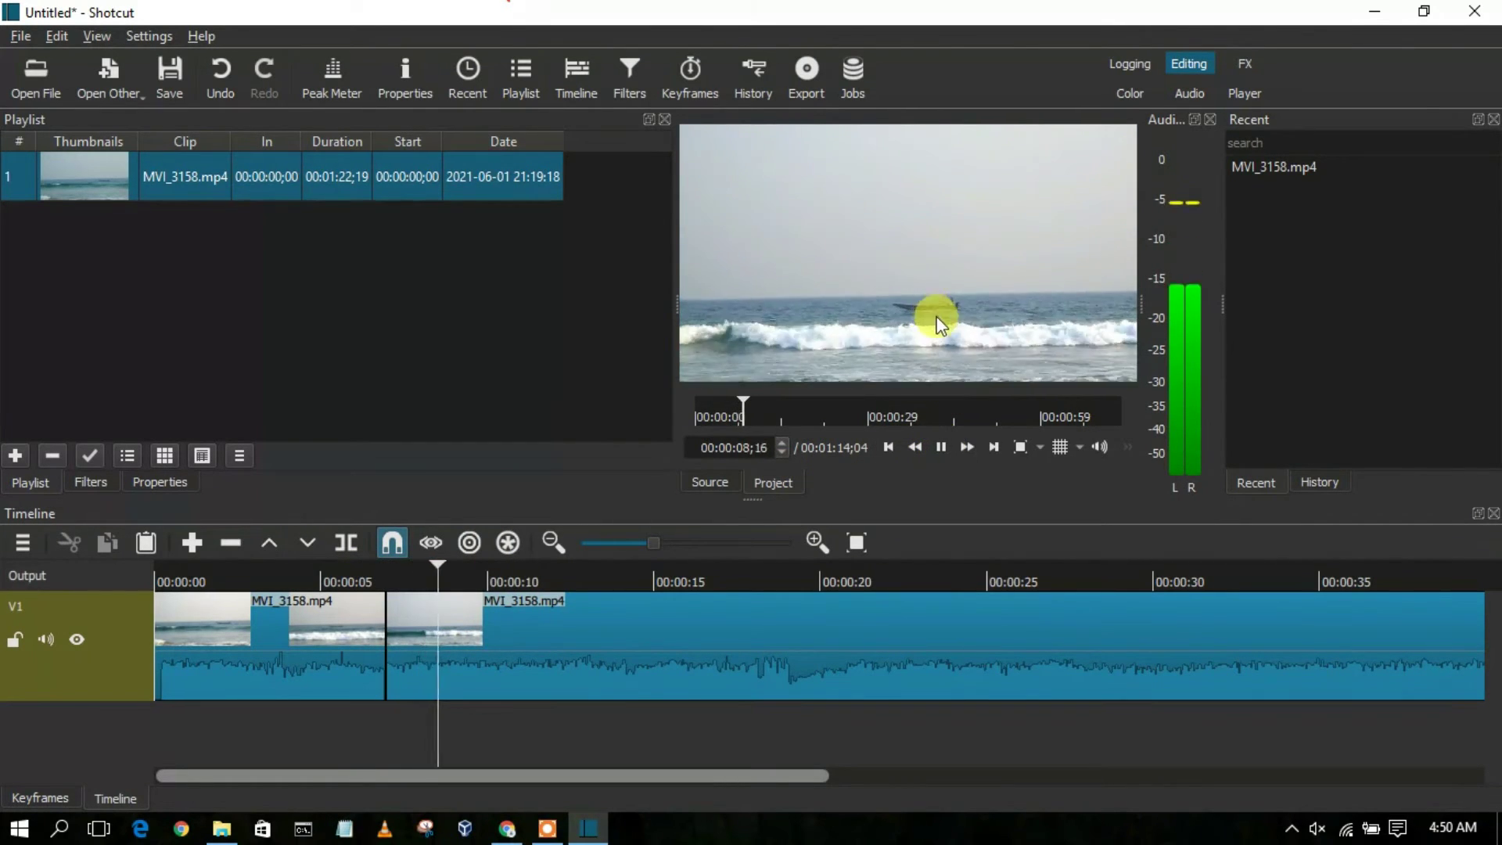
pyautogui.click(942, 448)
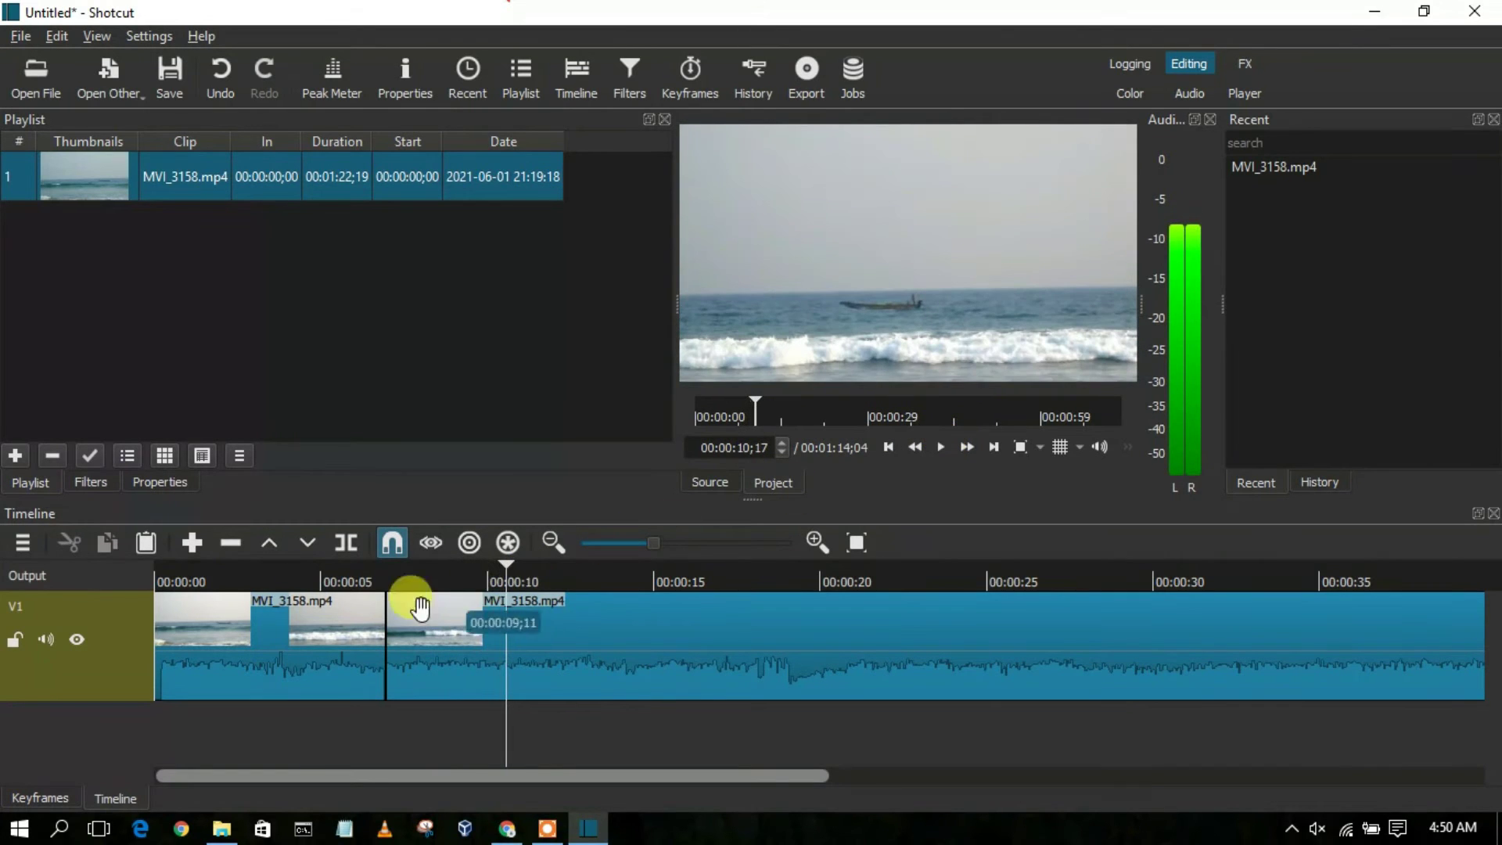
# Step: Overlap the second clip onto the end of the first by about 23 frames to create a transition, and select that transition
pyautogui.click(474, 632)
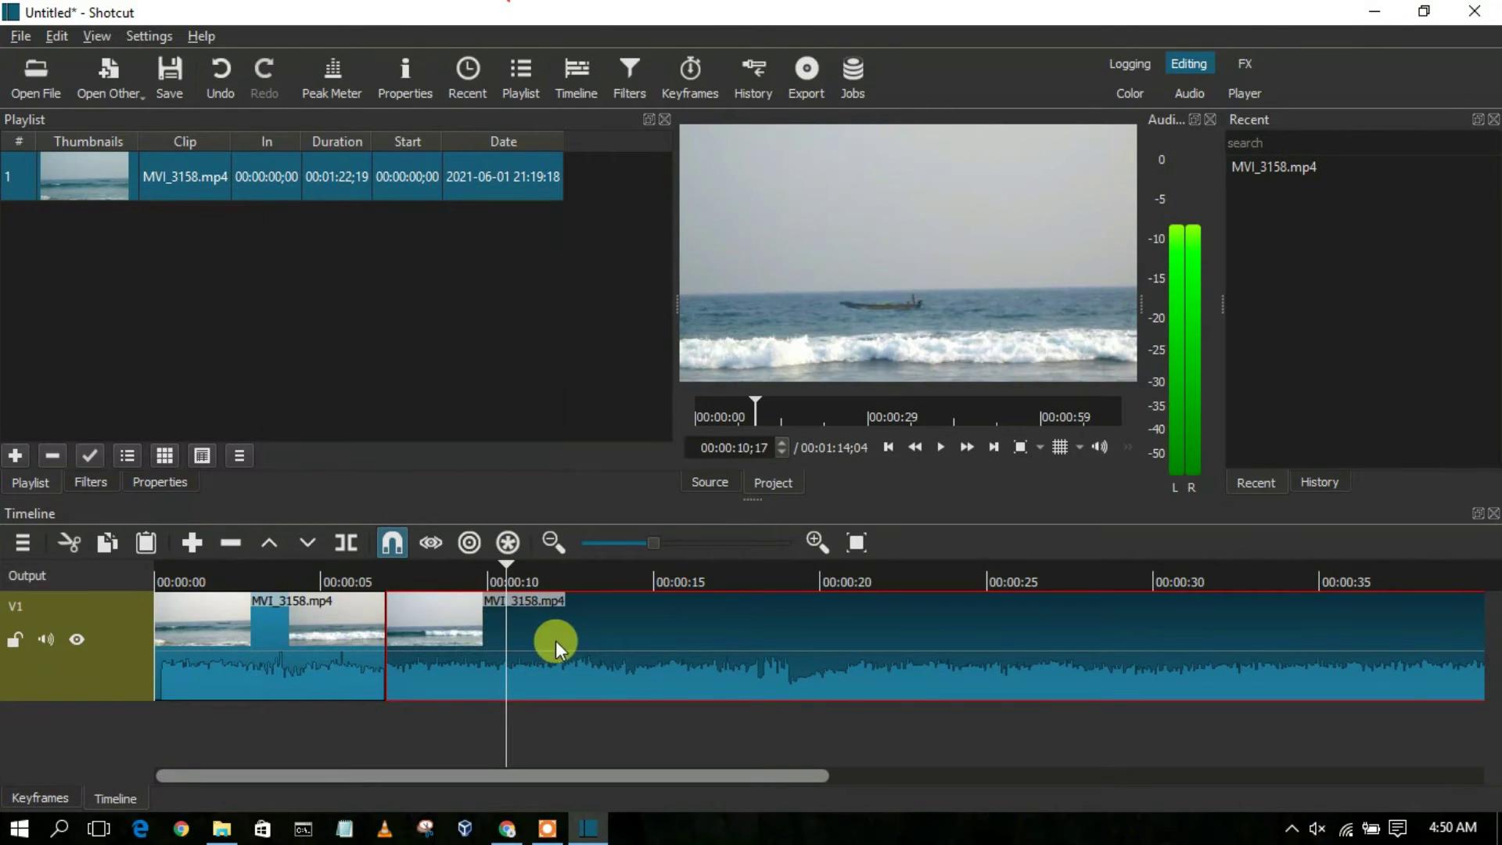
pyautogui.moveTo(575, 641); pyautogui.dragTo(543, 645)
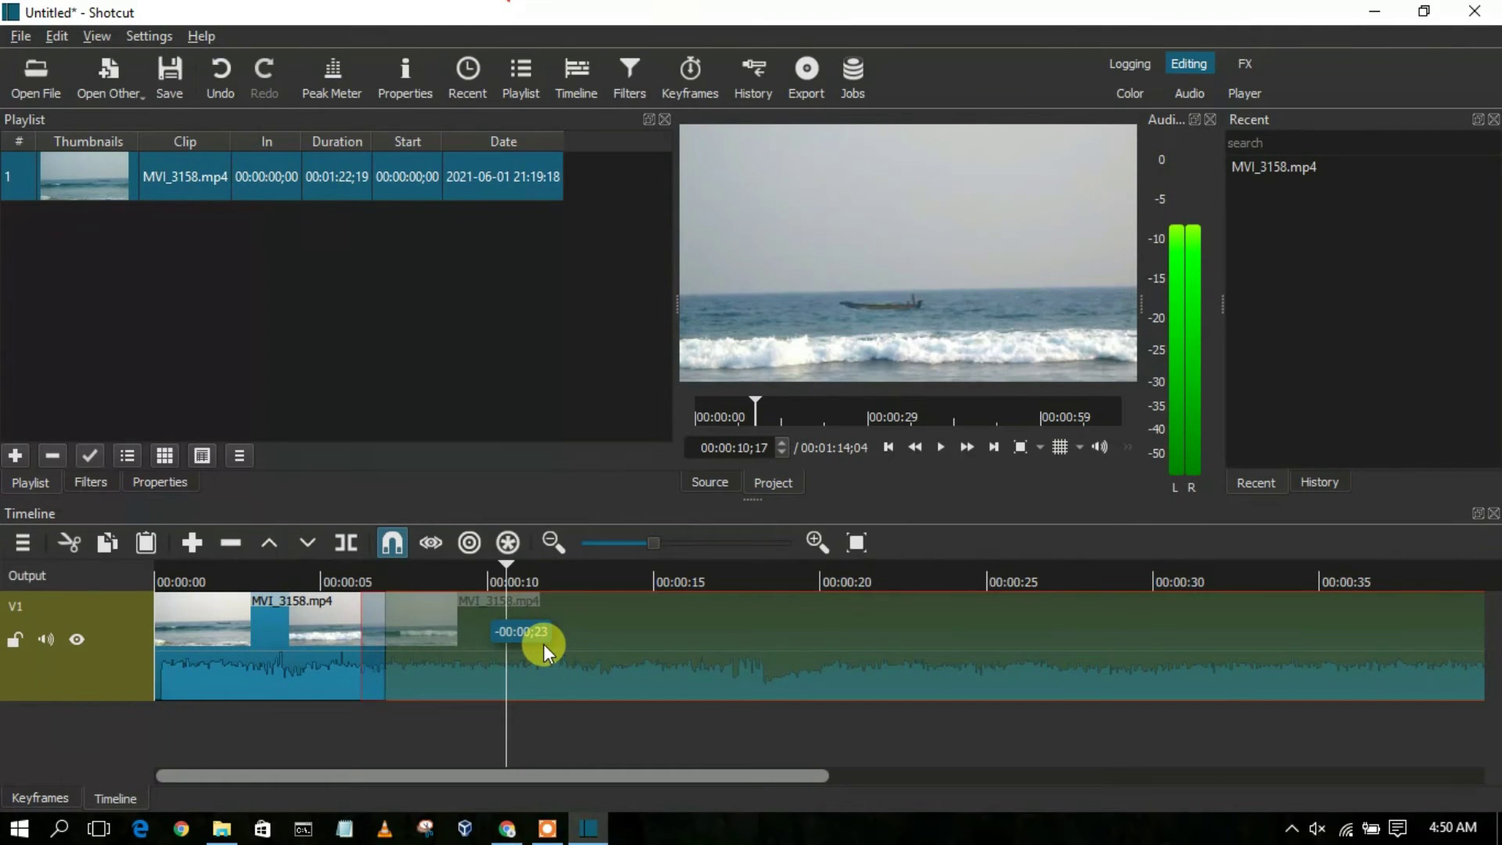
pyautogui.moveTo(543, 645); pyautogui.dragTo(543, 644)
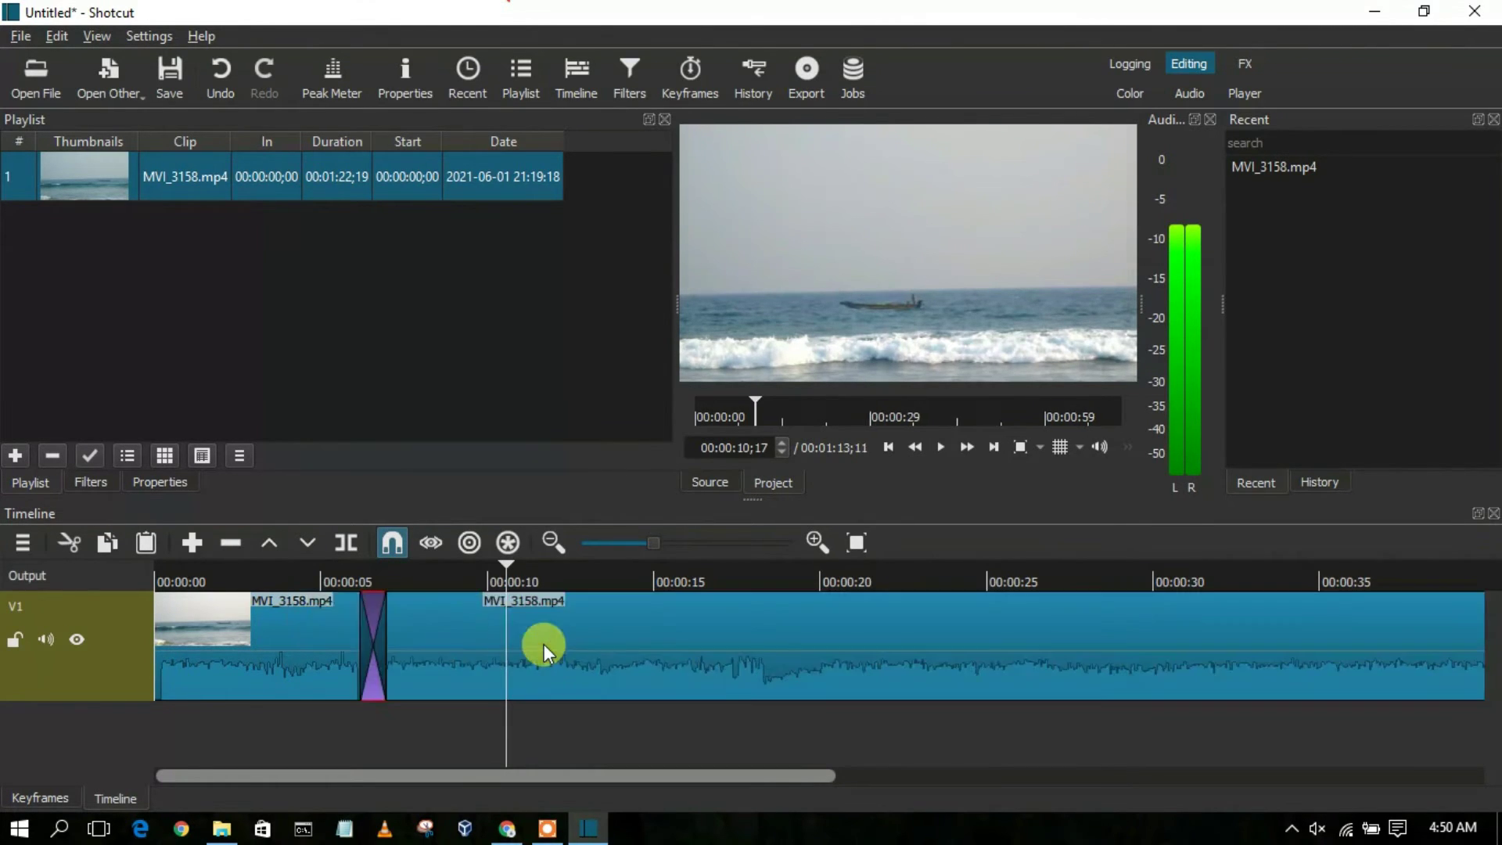
pyautogui.click(379, 669)
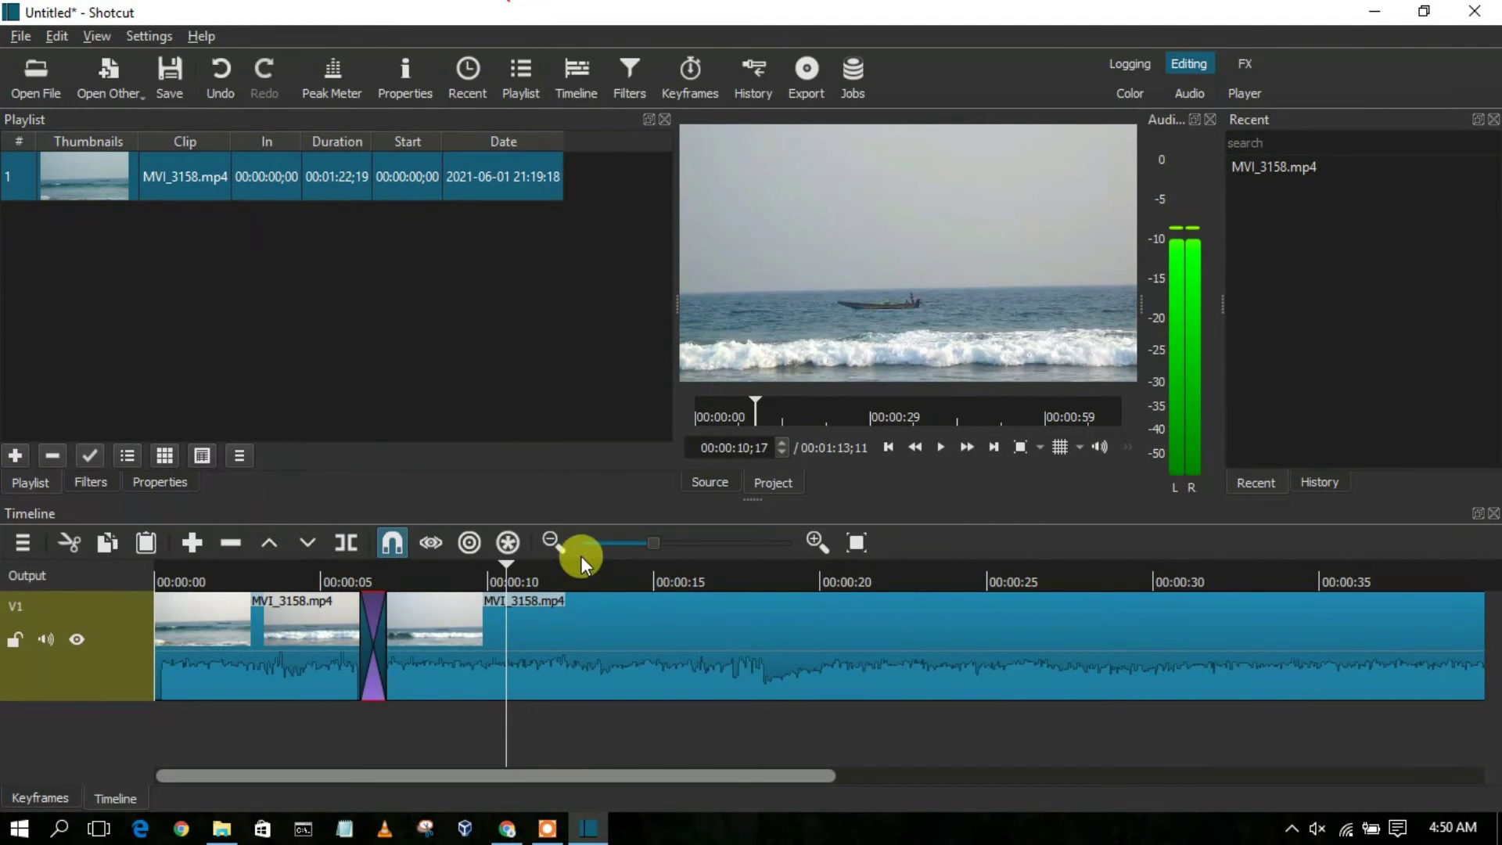
# Step: Play the timeline from 00:00:04;01 through the transition between the two clips and pause after it
pyautogui.moveTo(508, 562); pyautogui.dragTo(289, 561)
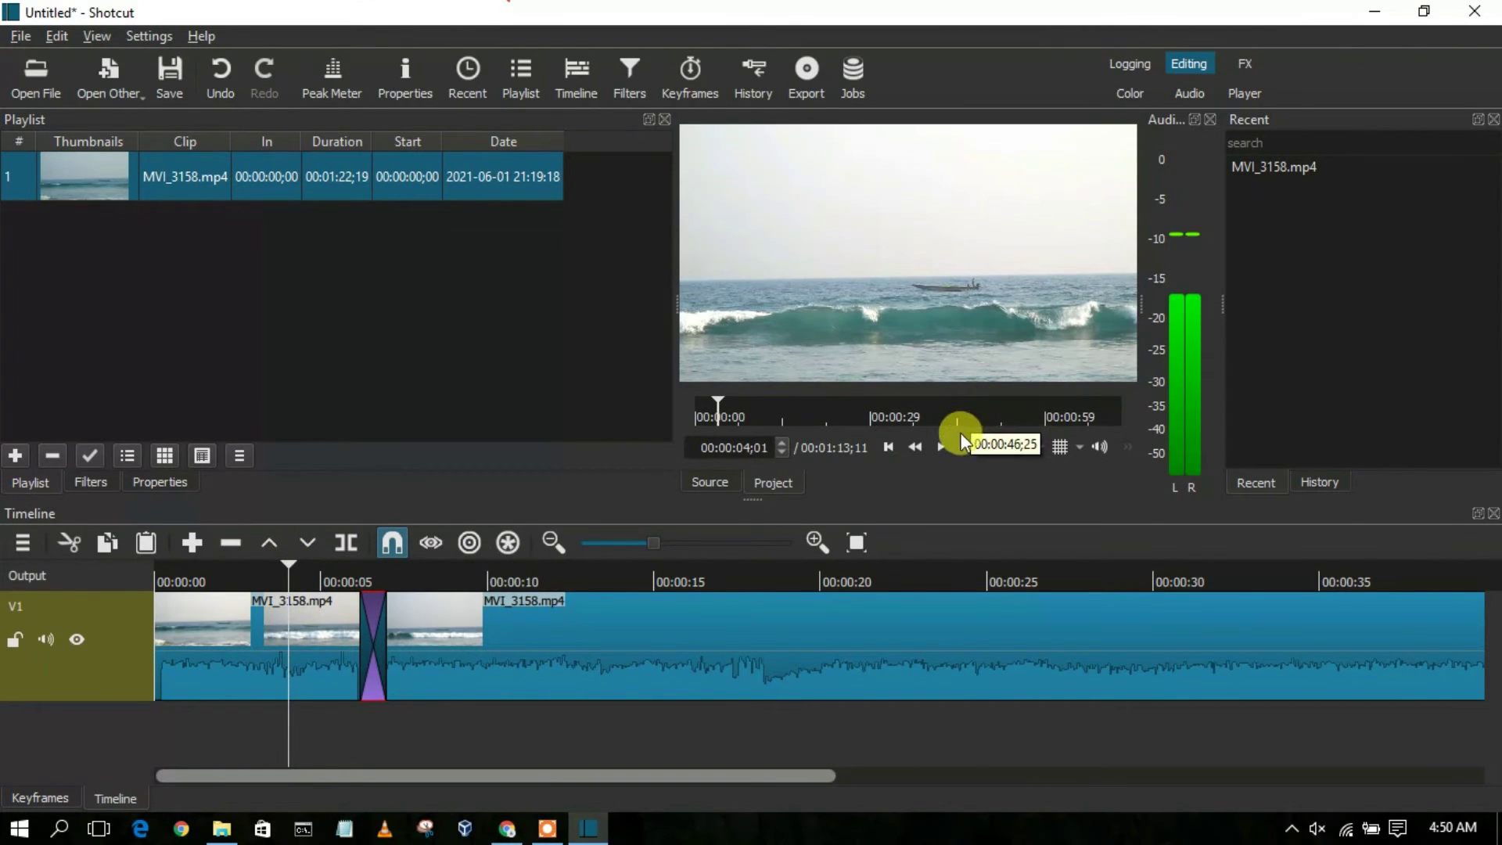
pyautogui.click(937, 448)
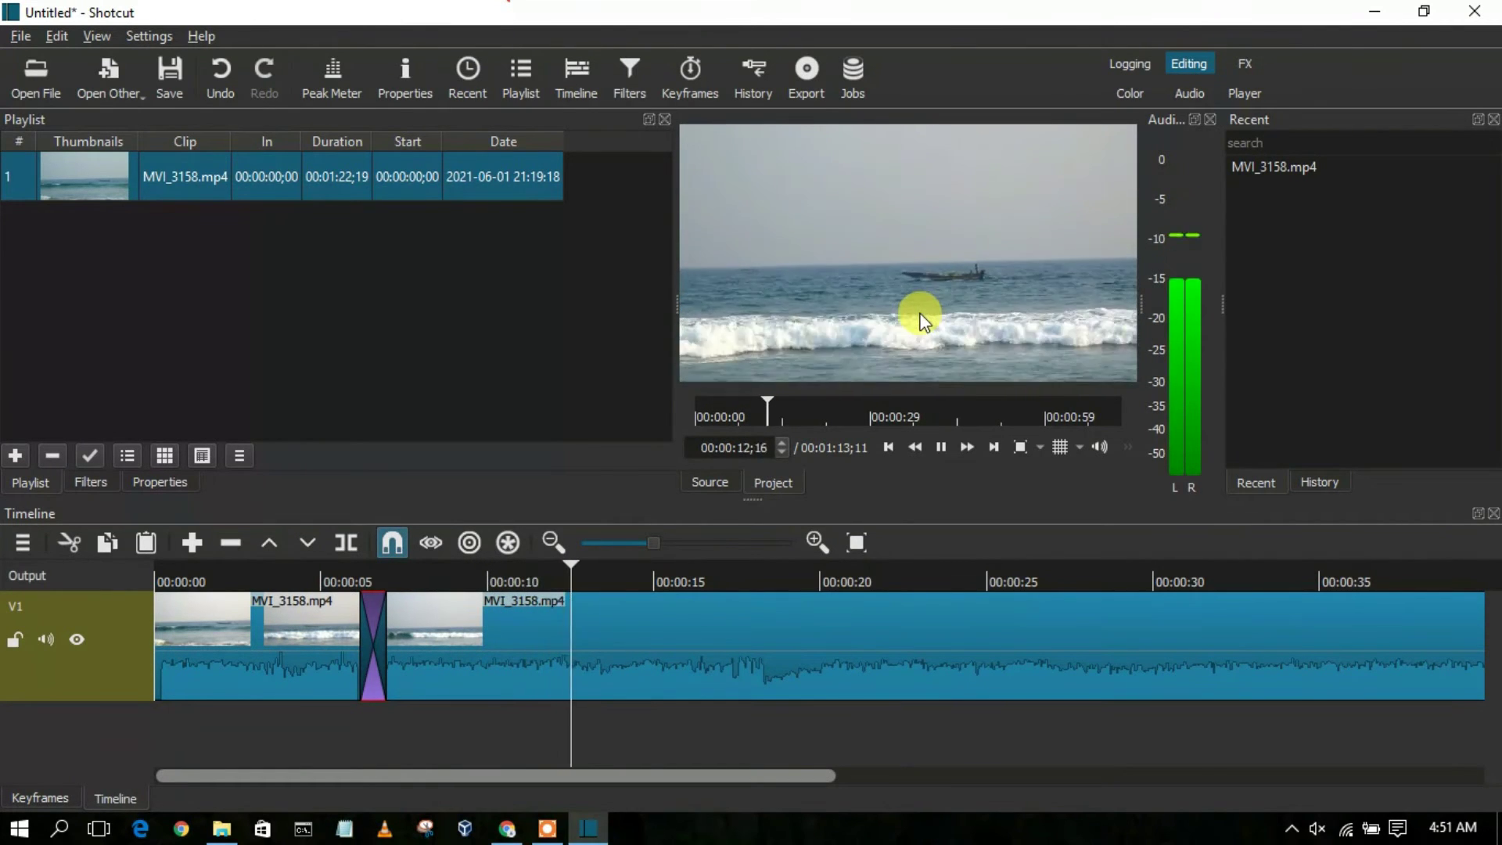
pyautogui.click(941, 446)
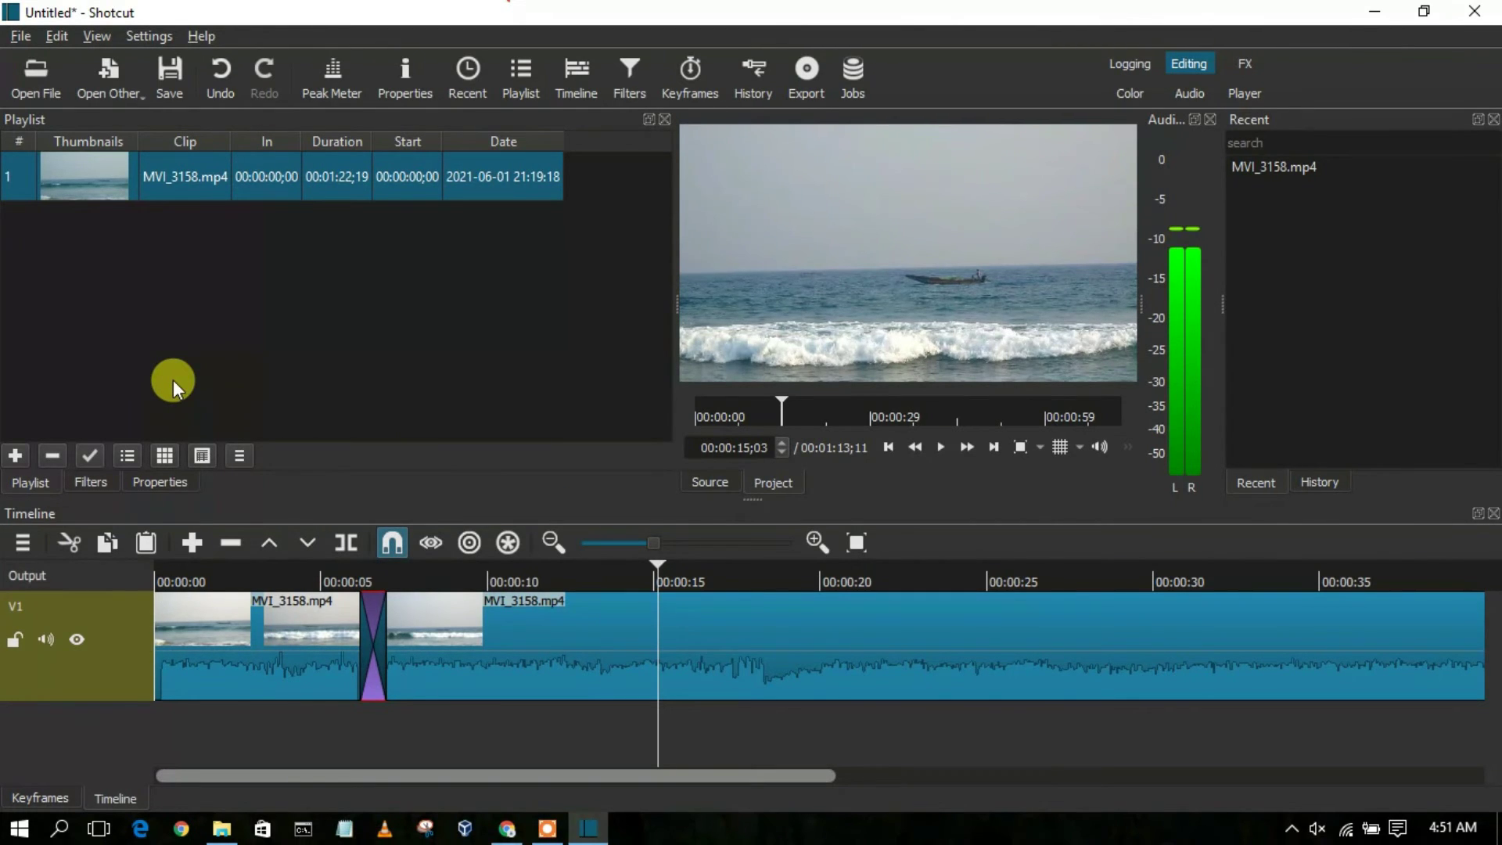
# Step: Choose the H.264 High Profile preset for exporting the timeline and start the file export
pyautogui.click(810, 74)
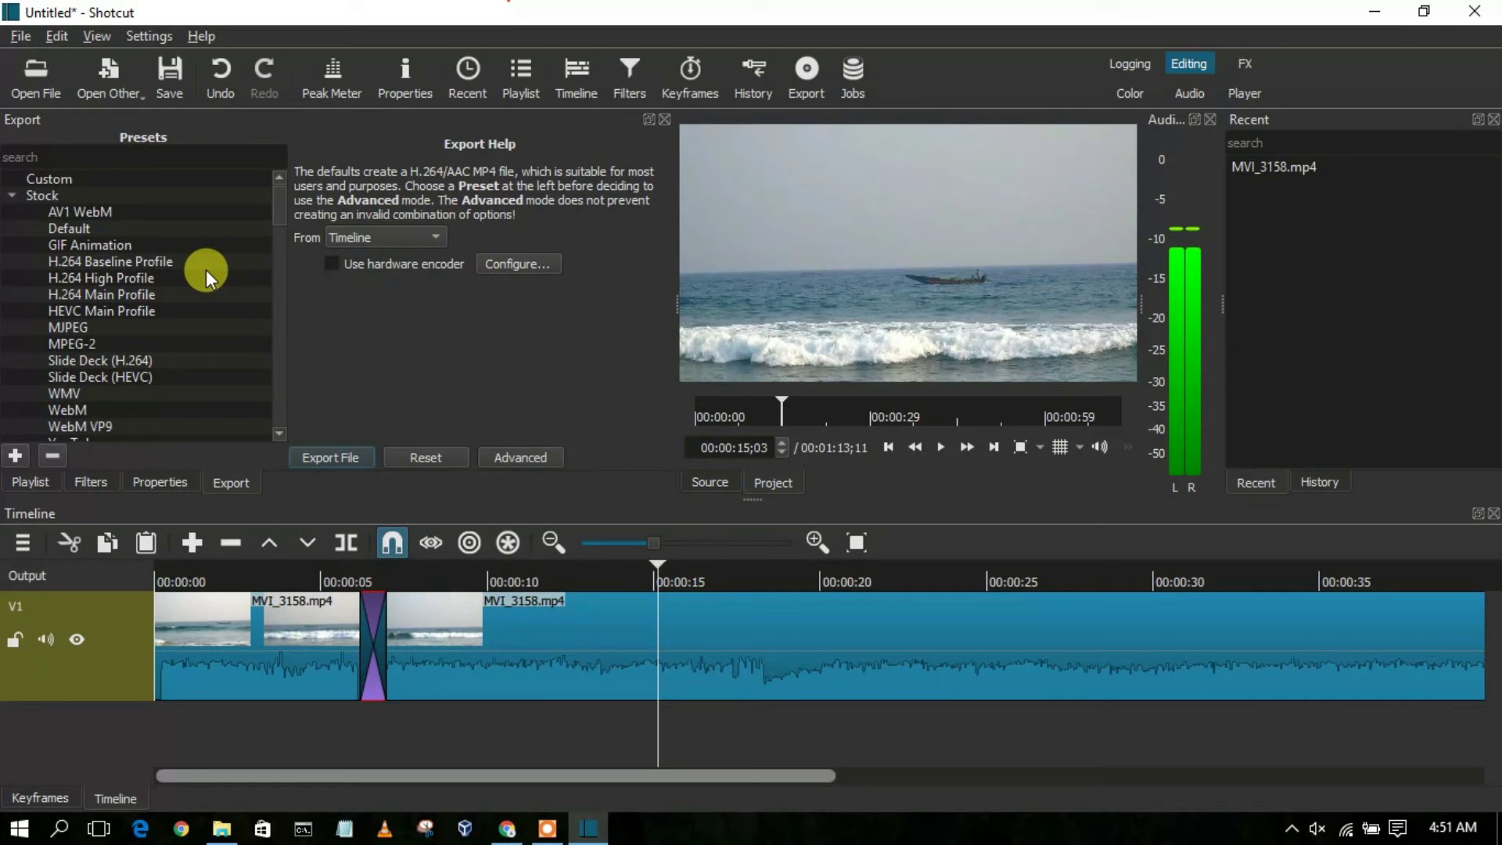
pyautogui.click(83, 277)
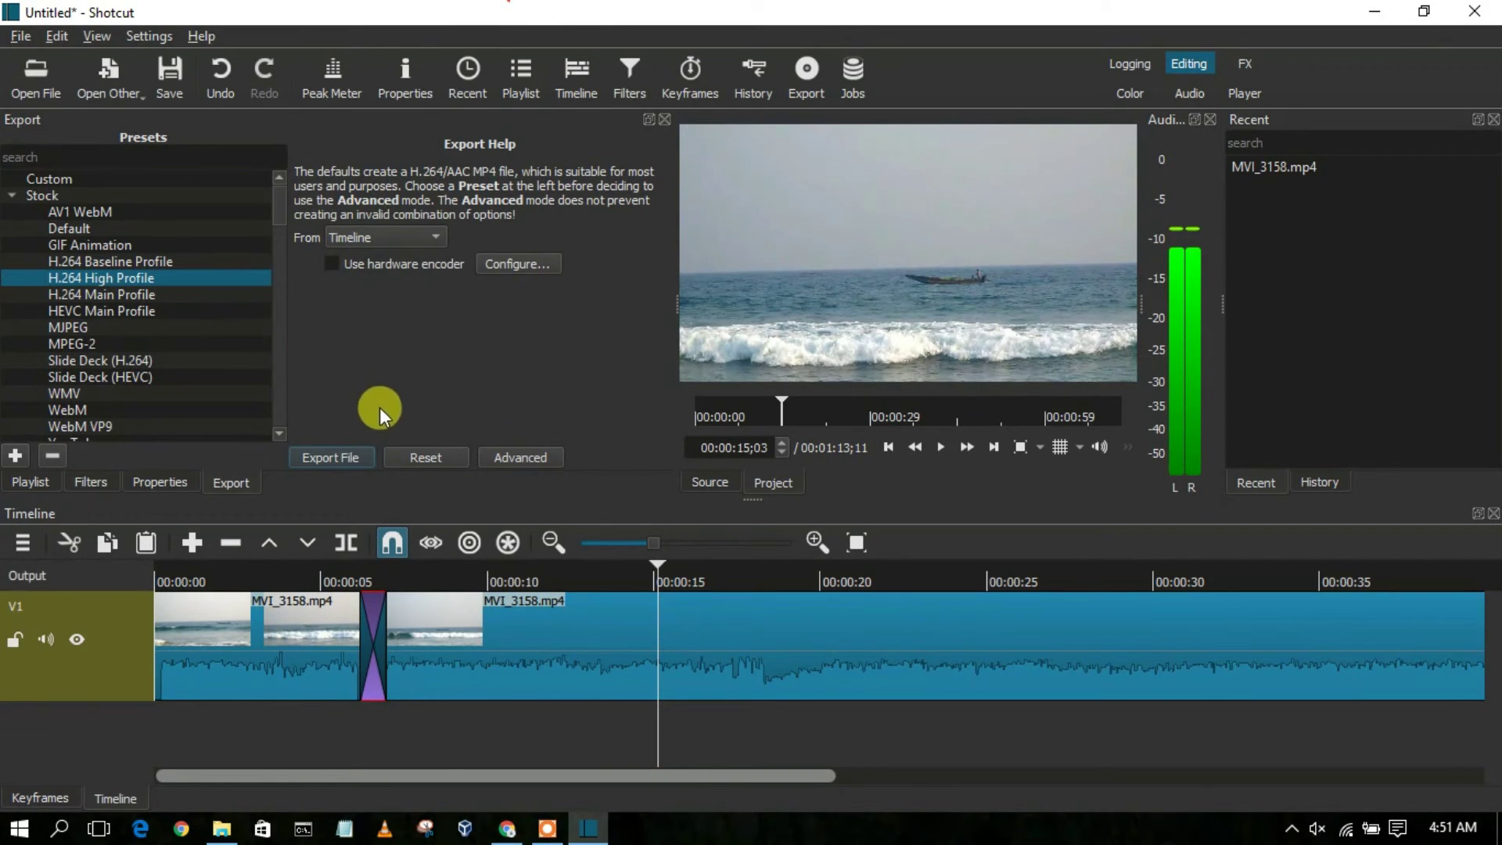
pyautogui.click(340, 455)
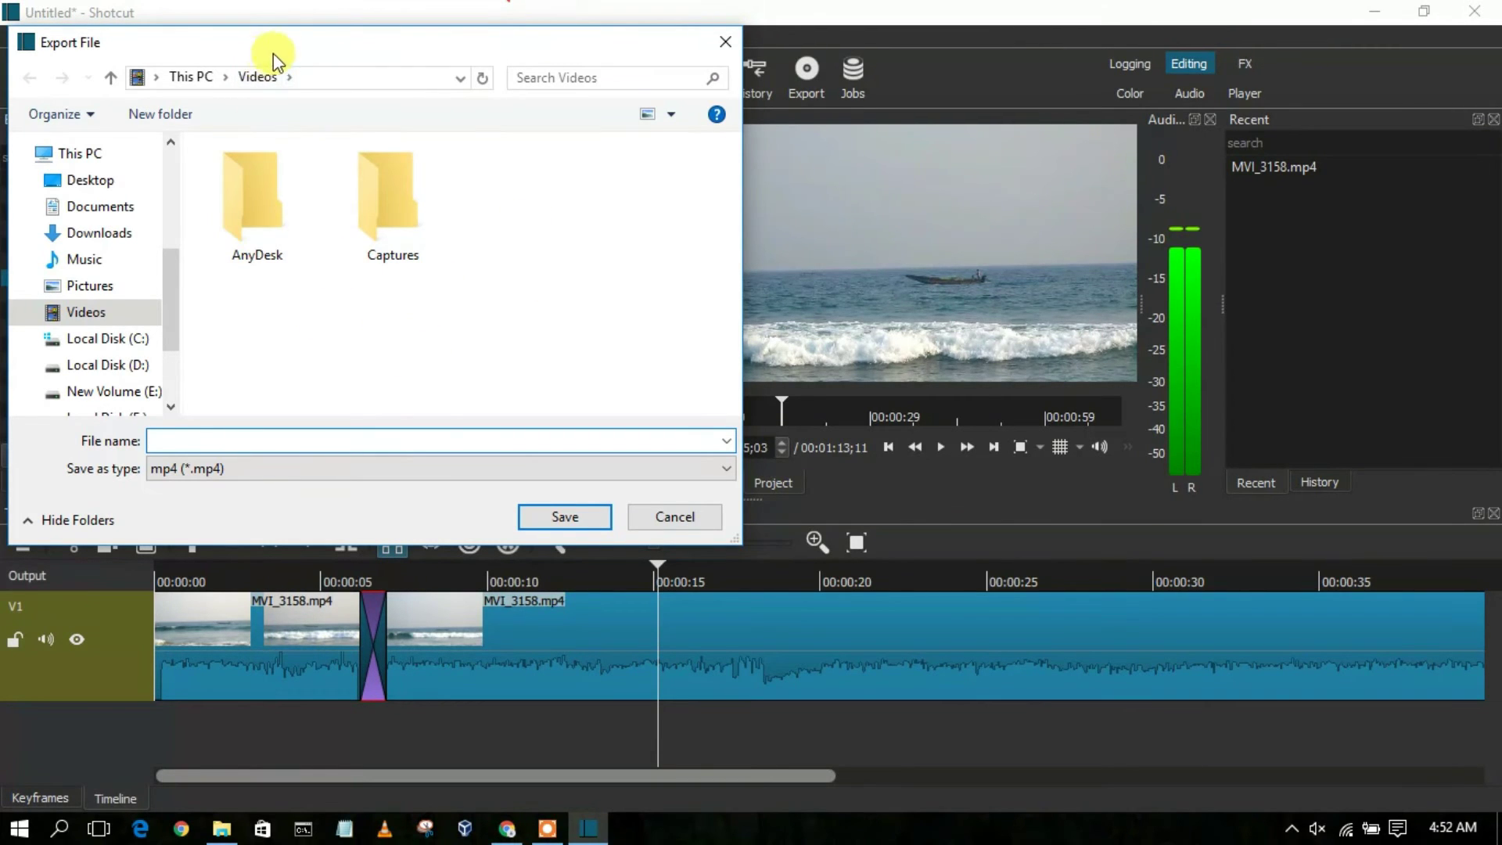
# Step: Save the exported video as output in mp4 format in the Vizag folder on the Desktop, and select its export job
pyautogui.moveTo(278, 55); pyautogui.dragTo(364, 78)
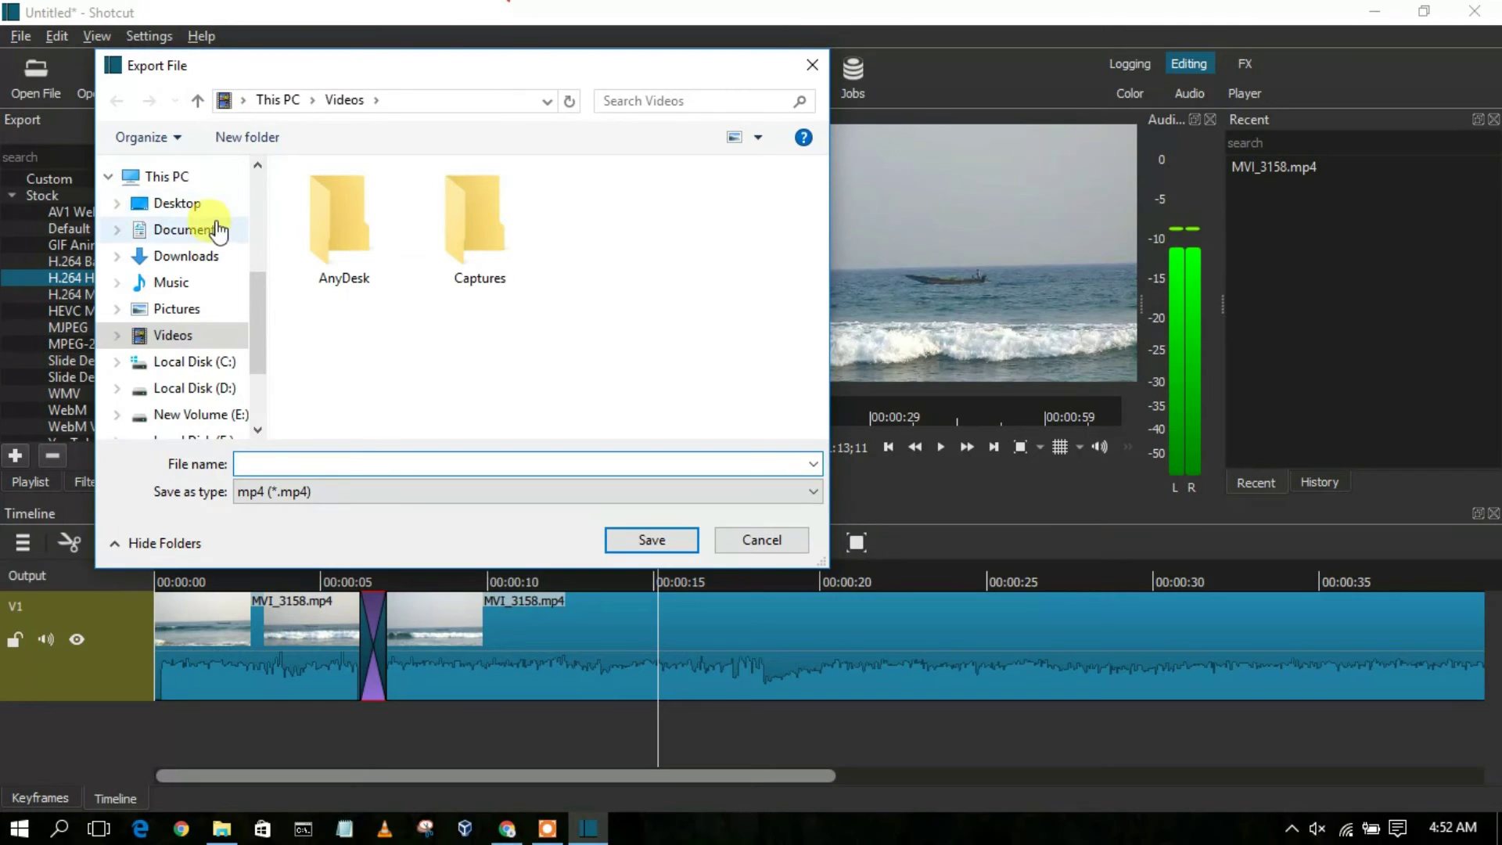
pyautogui.click(180, 205)
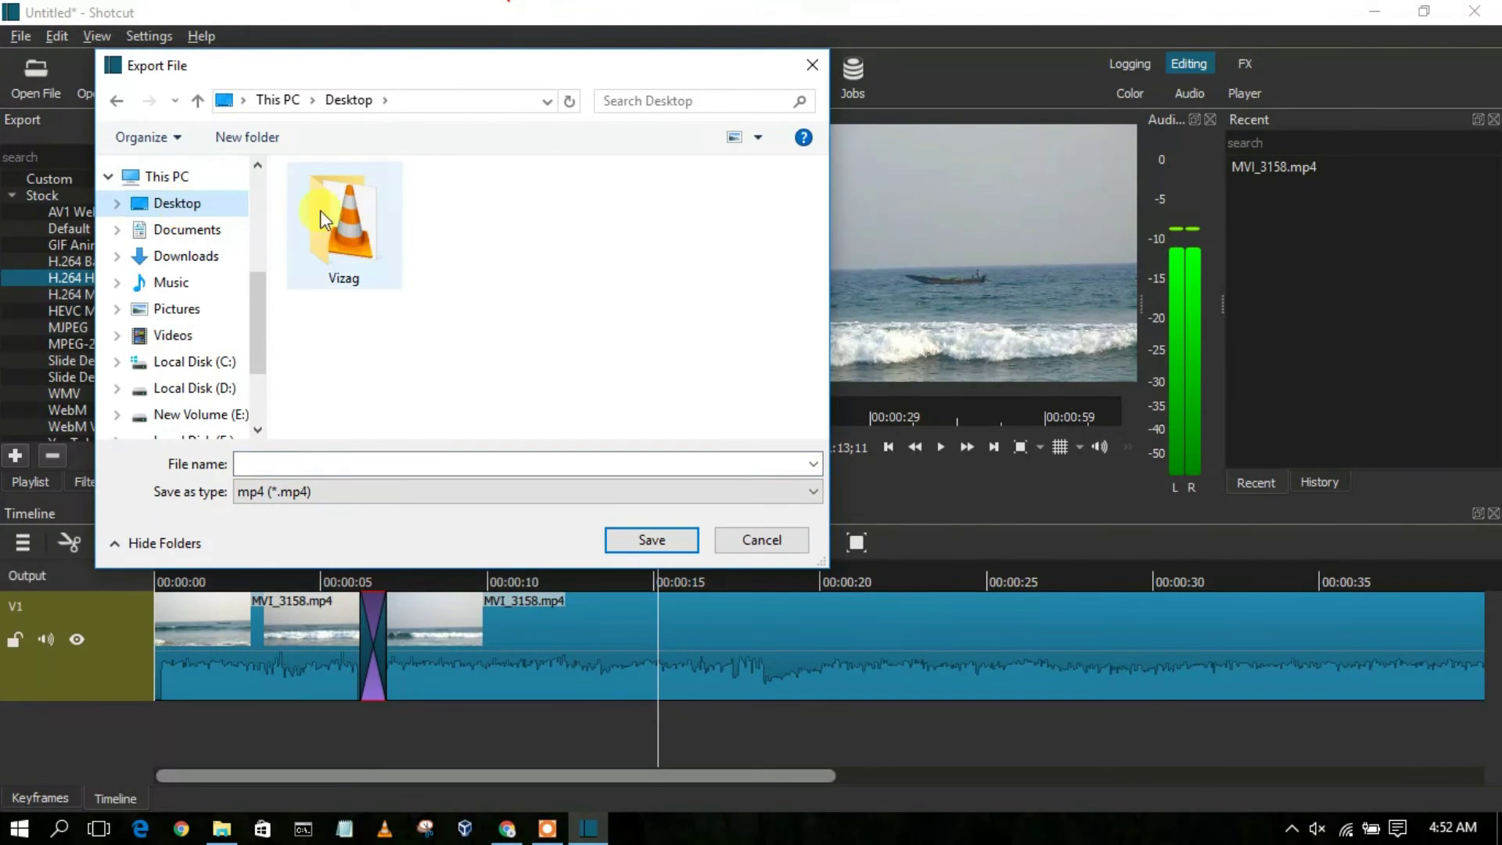
pyautogui.doubleClick(356, 215)
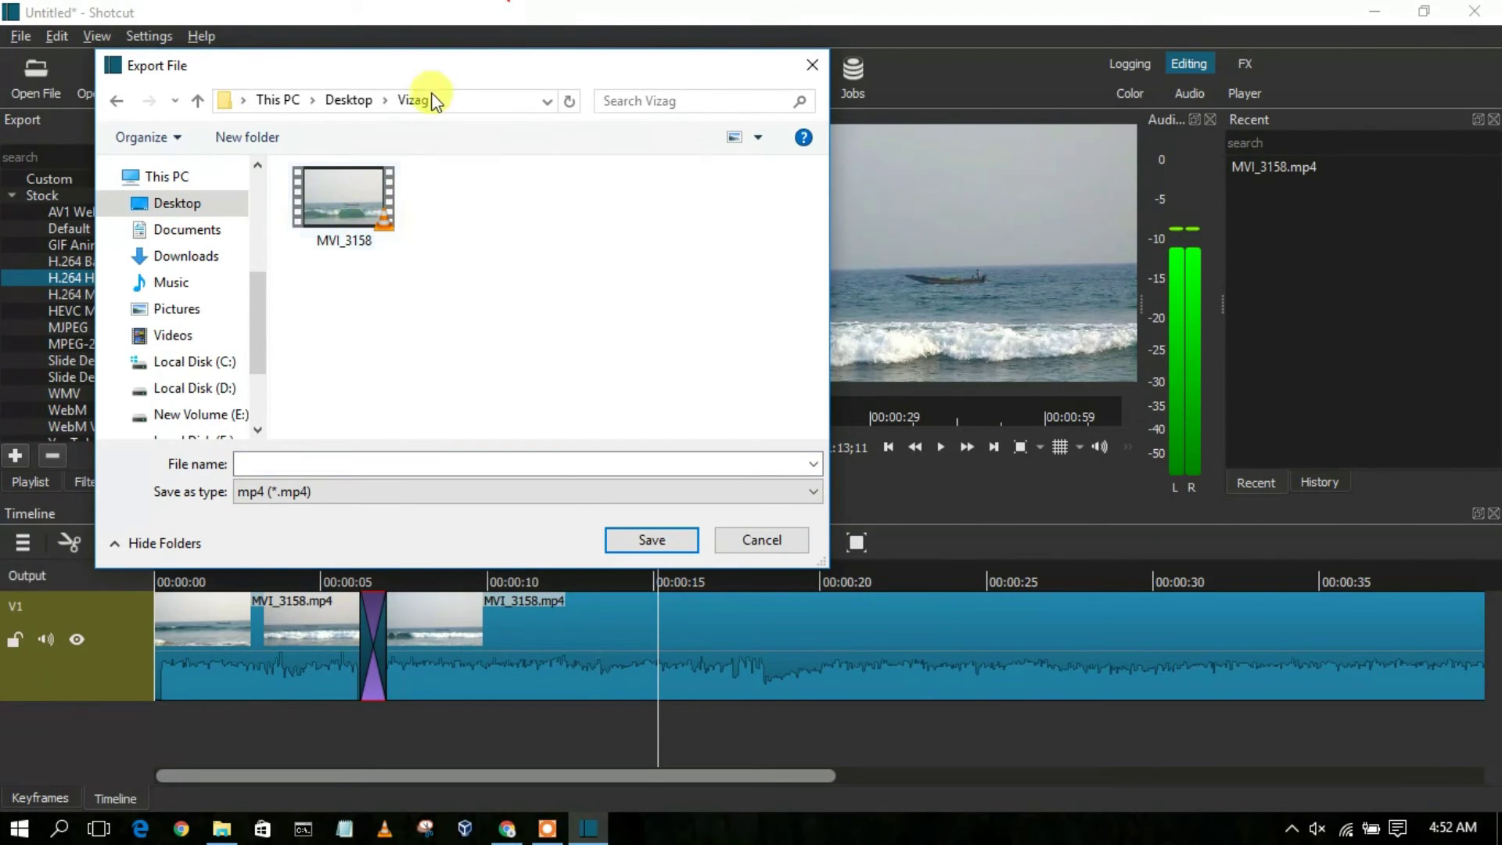
pyautogui.click(313, 464)
pyautogui.write('o')
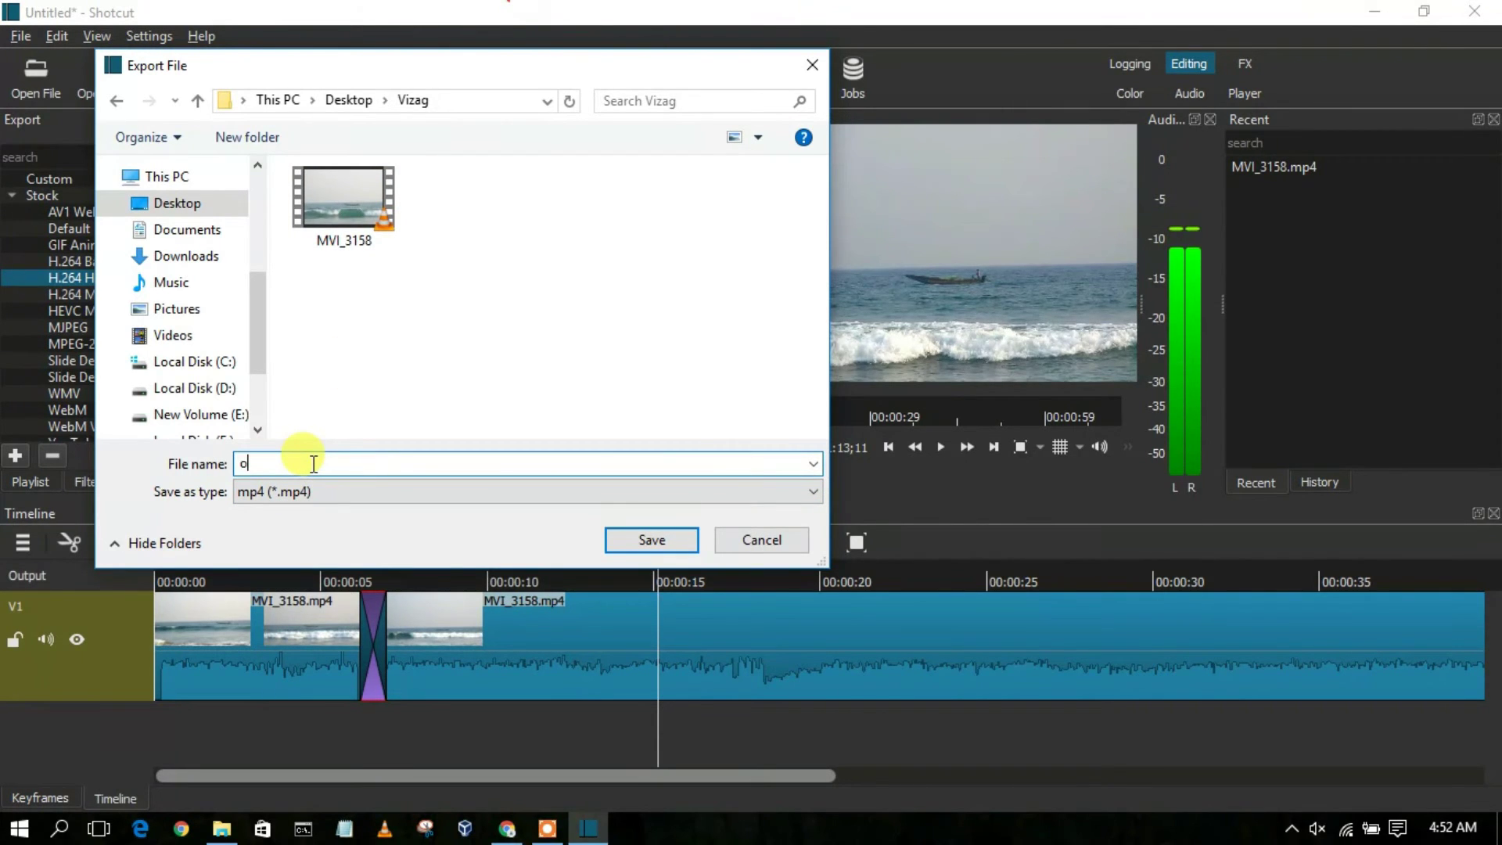
pyautogui.write('utput')
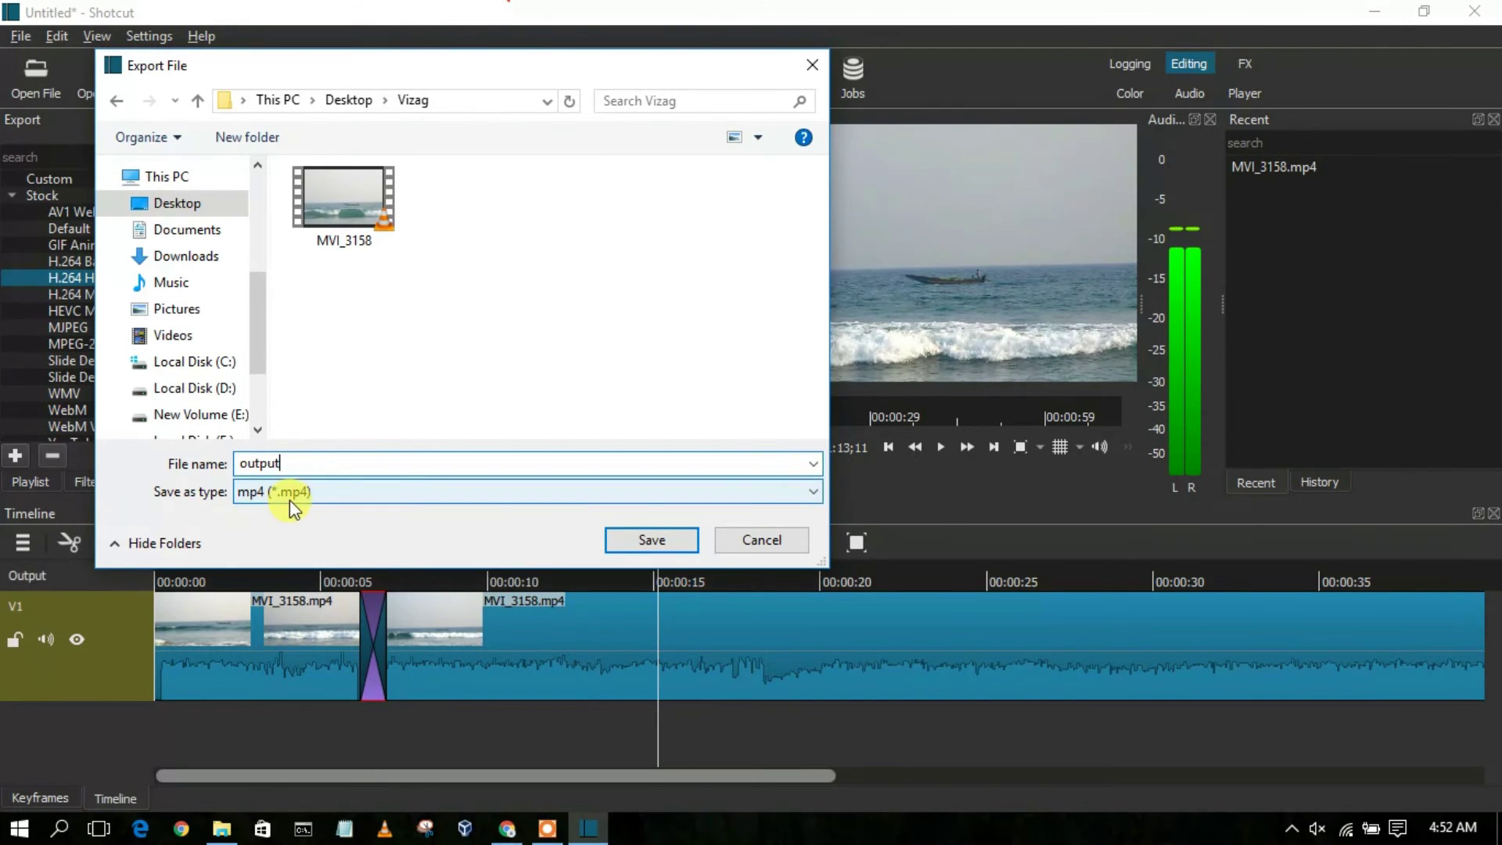
pyautogui.click(656, 540)
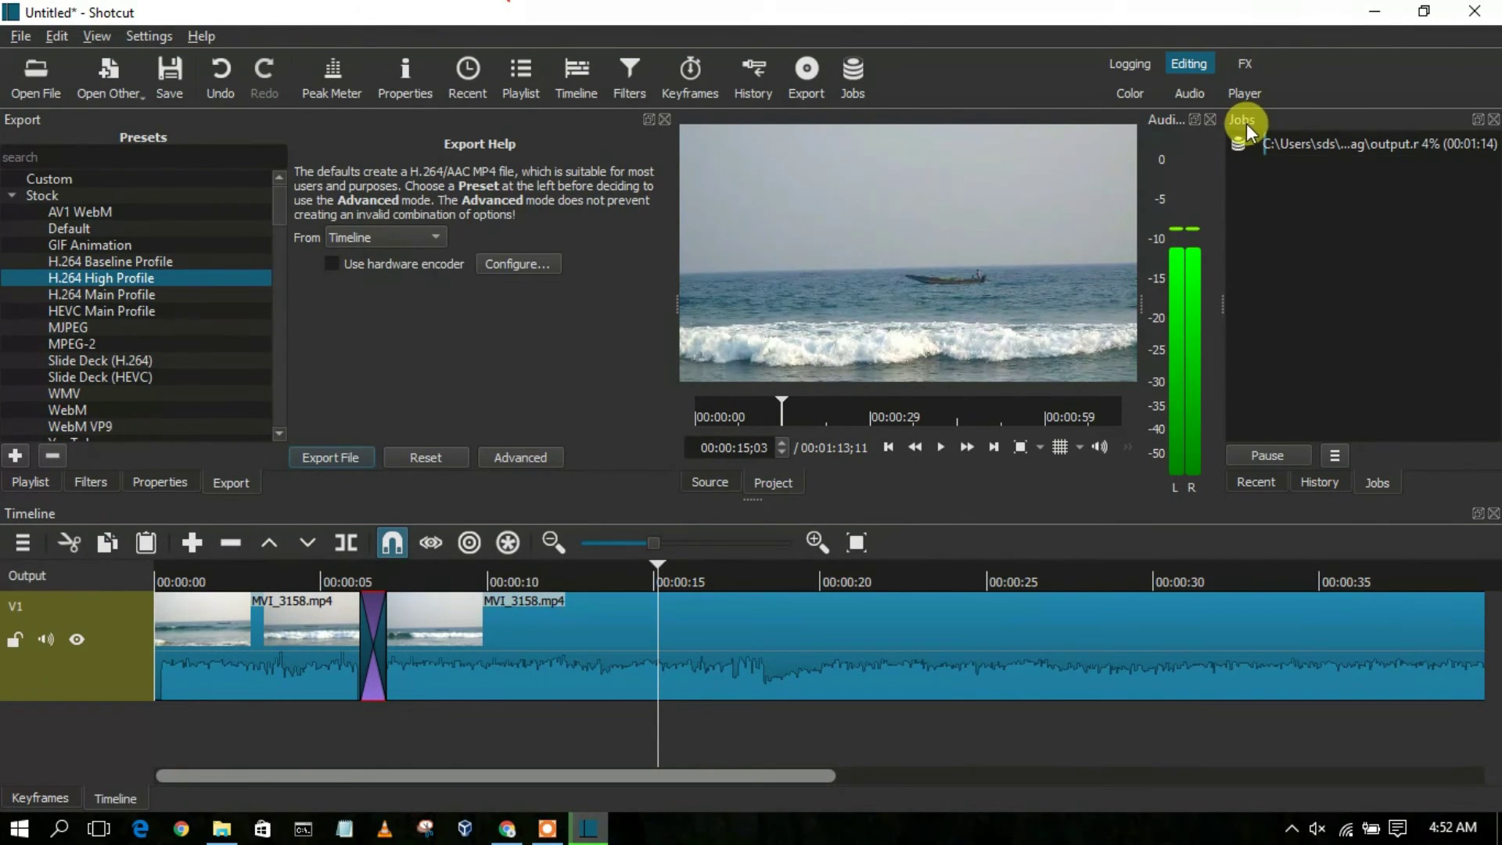
pyautogui.click(1326, 147)
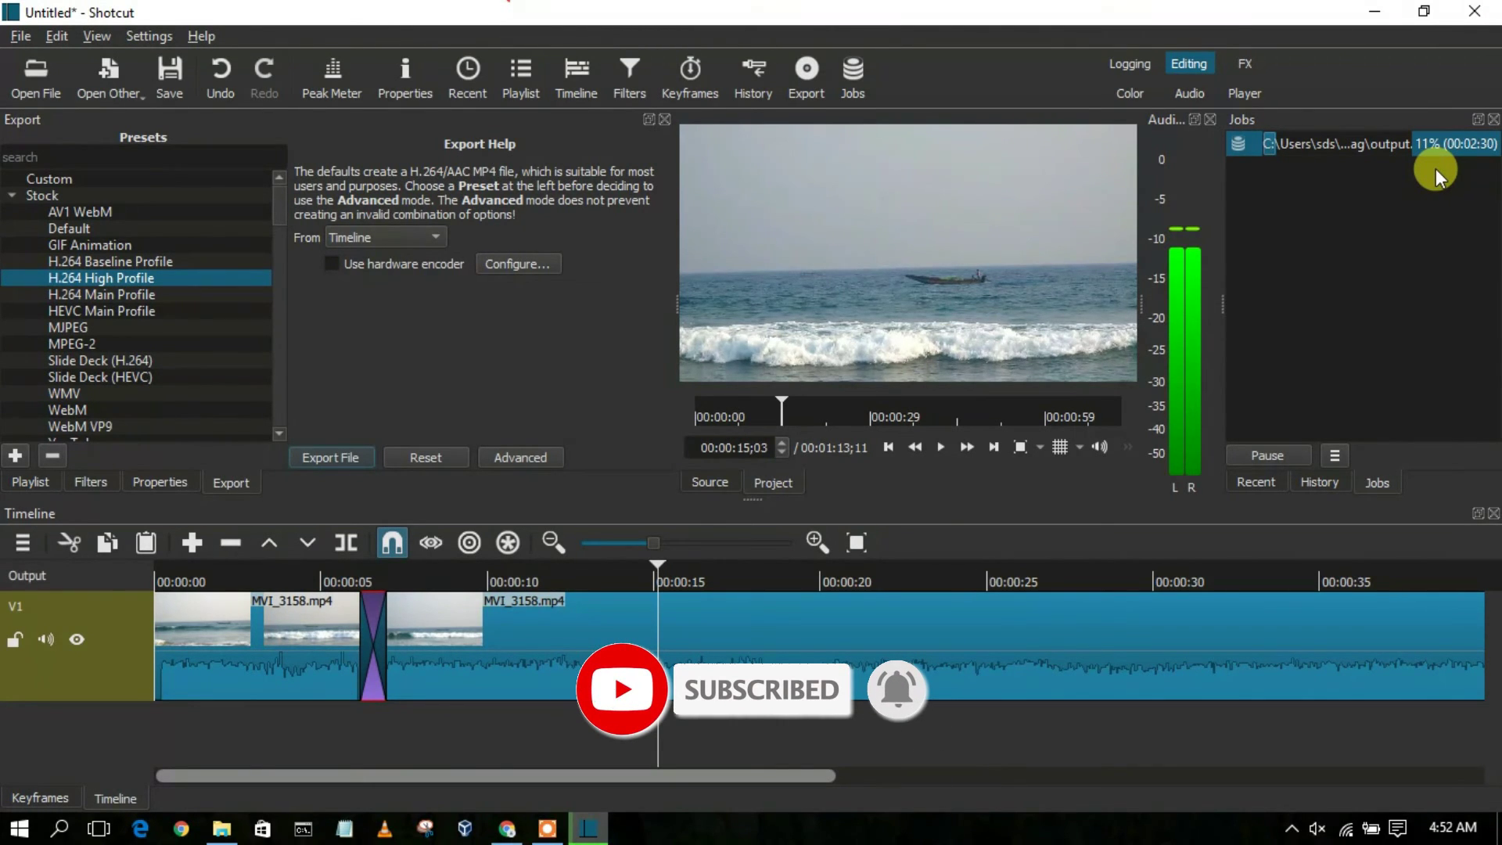
# Step: Switch to Chrome, look through the geekyscript.com home page down to Popular Blogs, and return to Shotcut
pyautogui.click(509, 829)
pyautogui.click(108, 11)
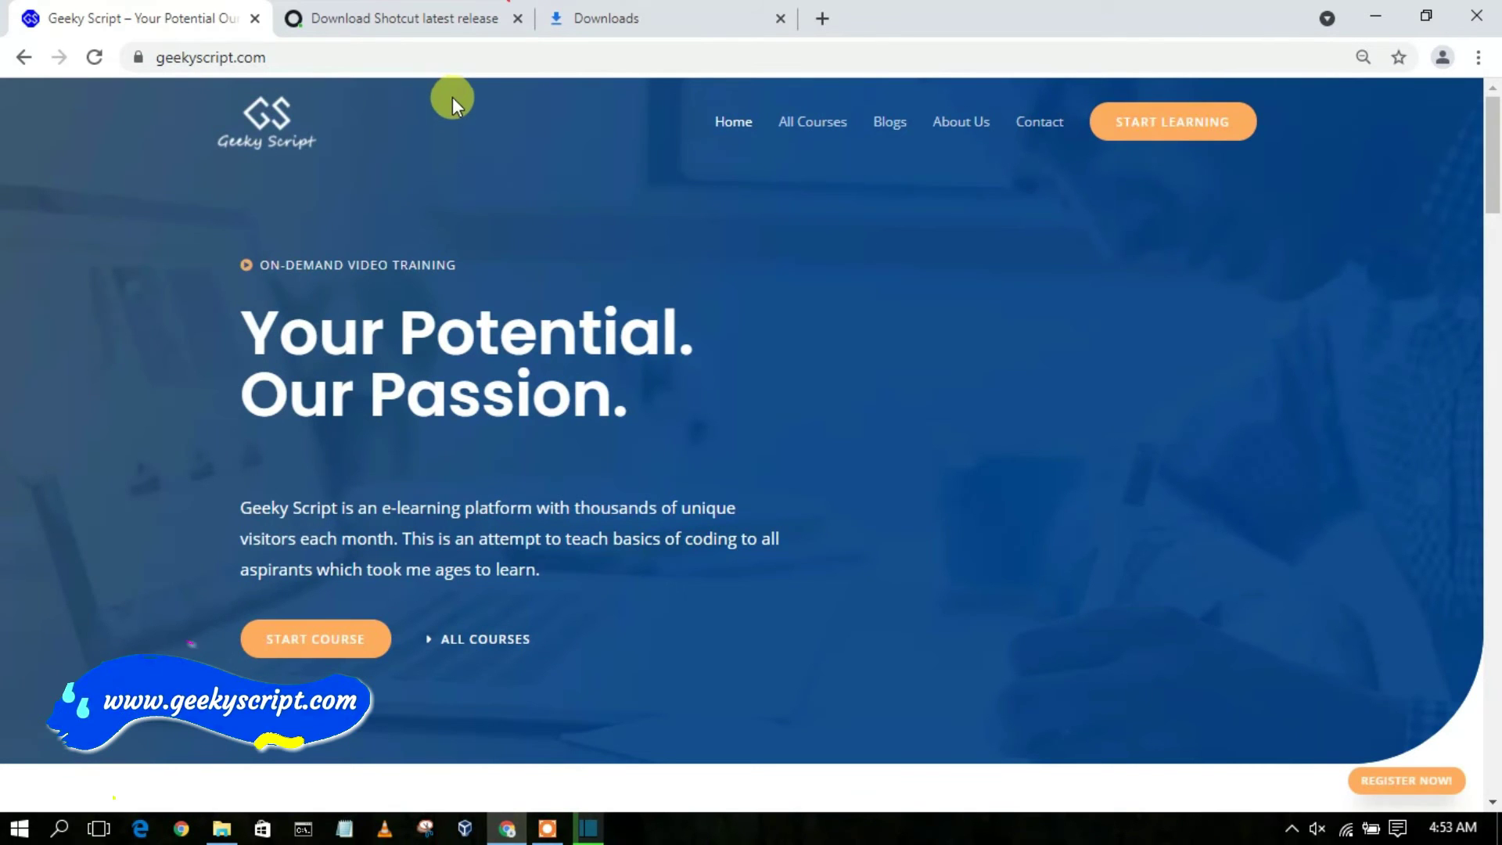
pyautogui.moveTo(1496, 139); pyautogui.dragTo(1497, 381)
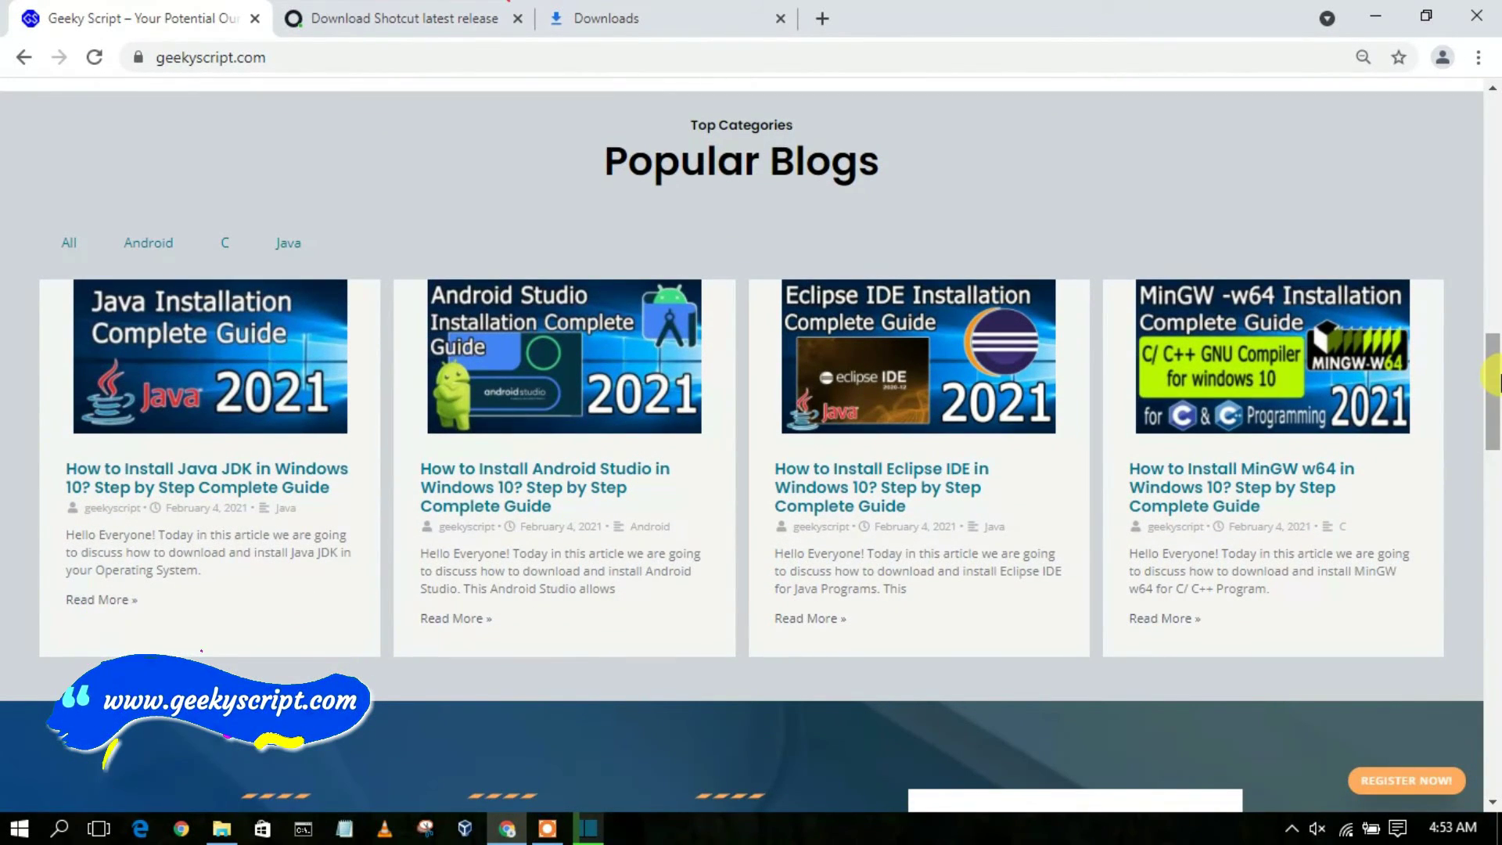
pyautogui.moveTo(1497, 381); pyautogui.dragTo(1365, 11)
pyautogui.click(1371, 11)
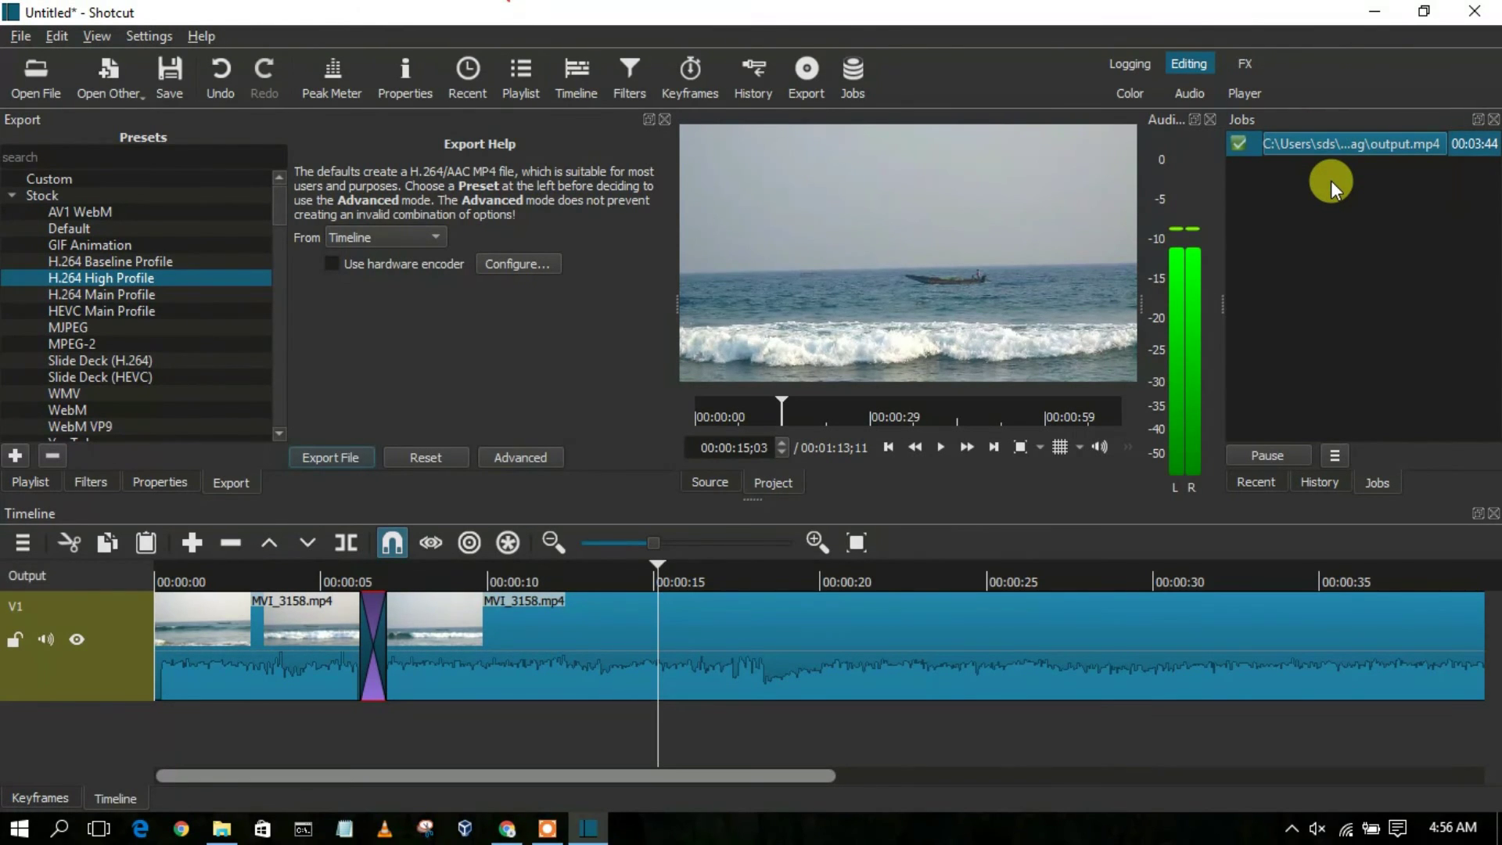
# Step: Minimize Shotcut, open the Vizag folder from the desktop in File Explorer, and examine the details of the output video
pyautogui.click(1374, 16)
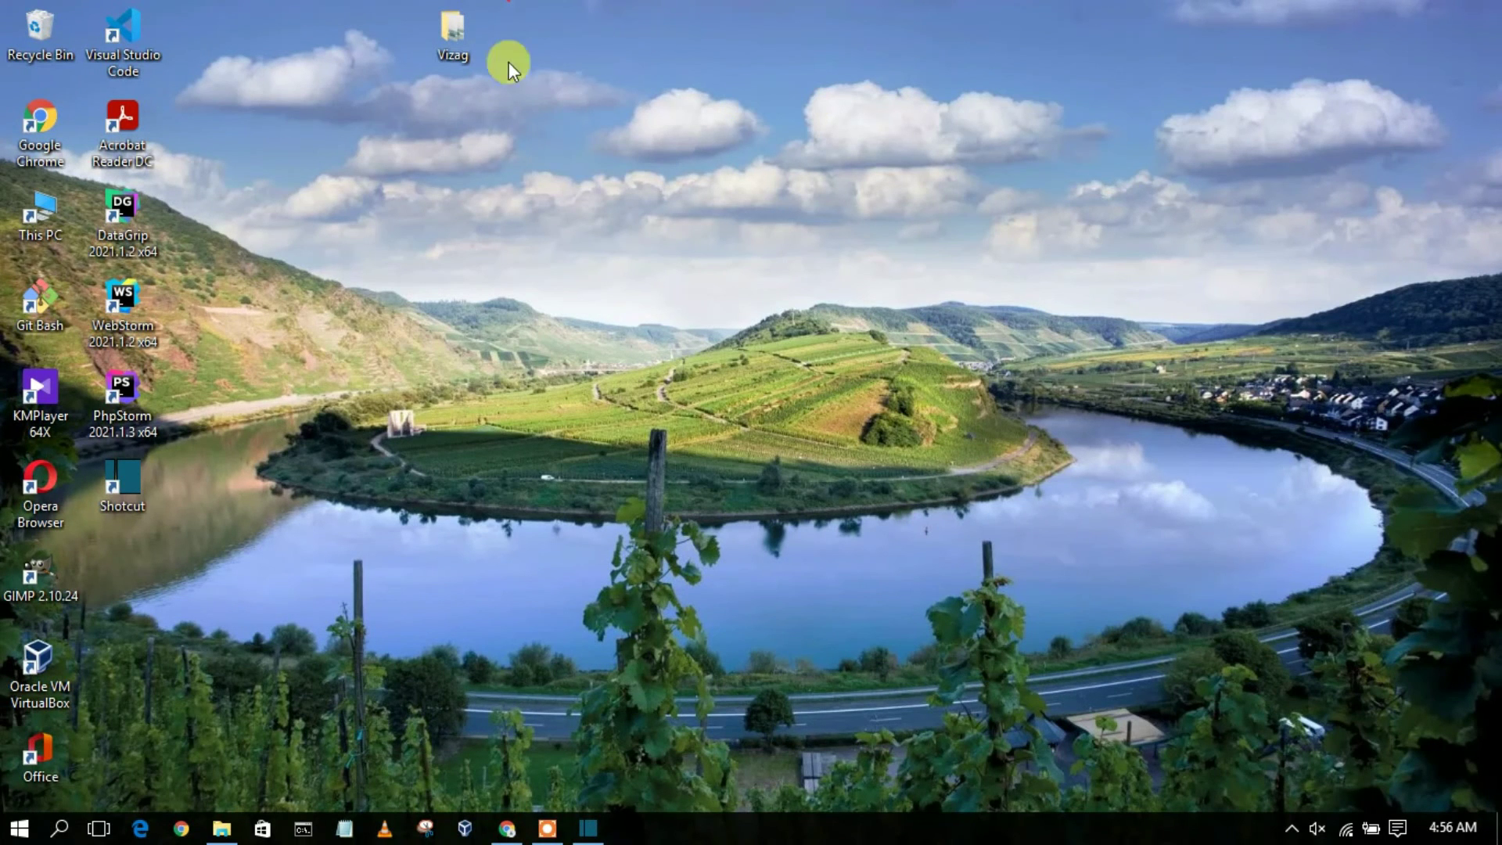
pyautogui.doubleClick(455, 39)
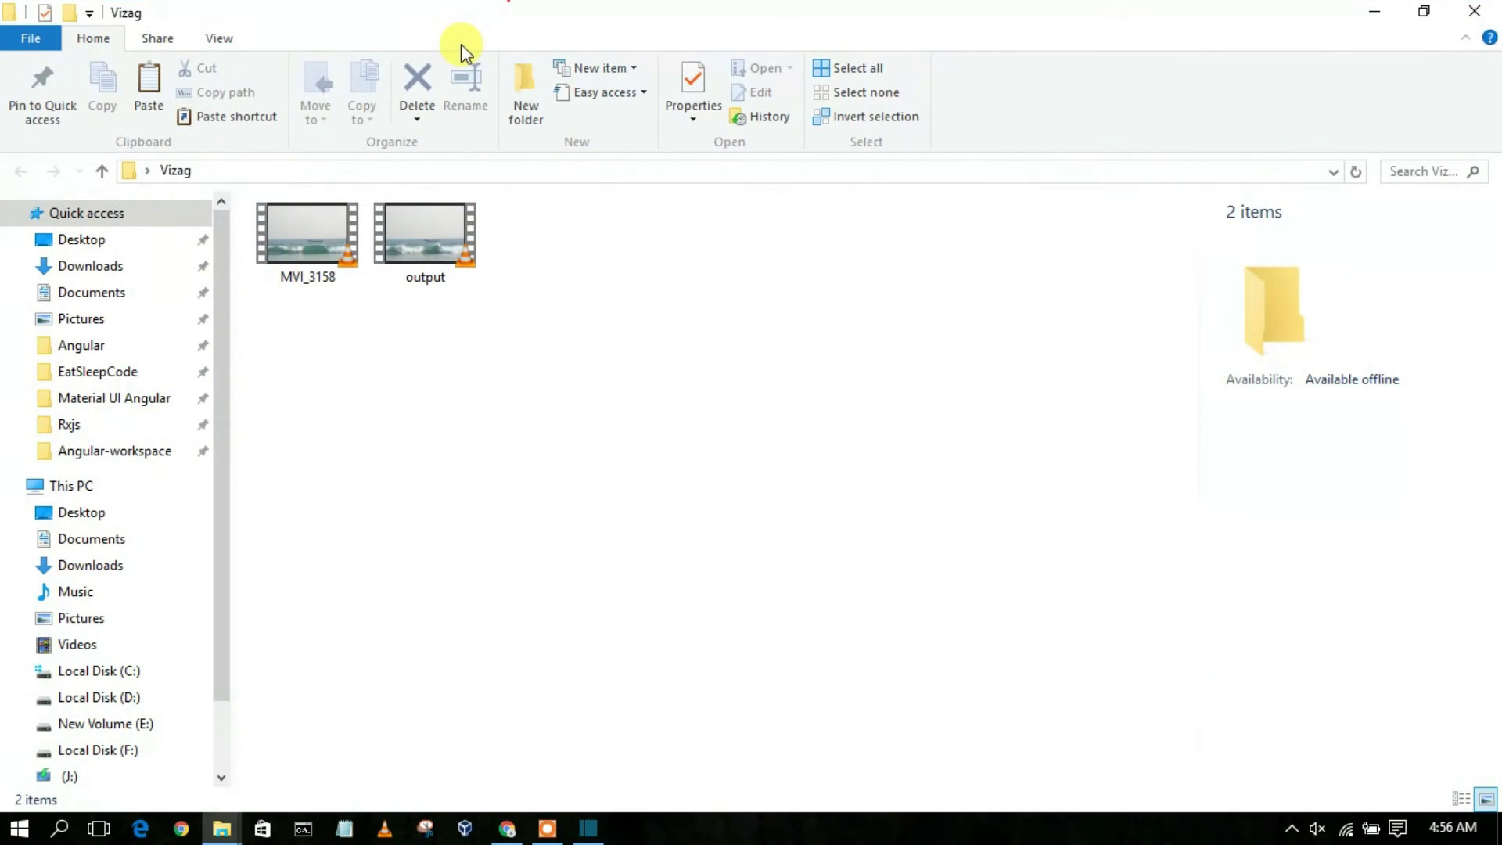
pyautogui.click(437, 237)
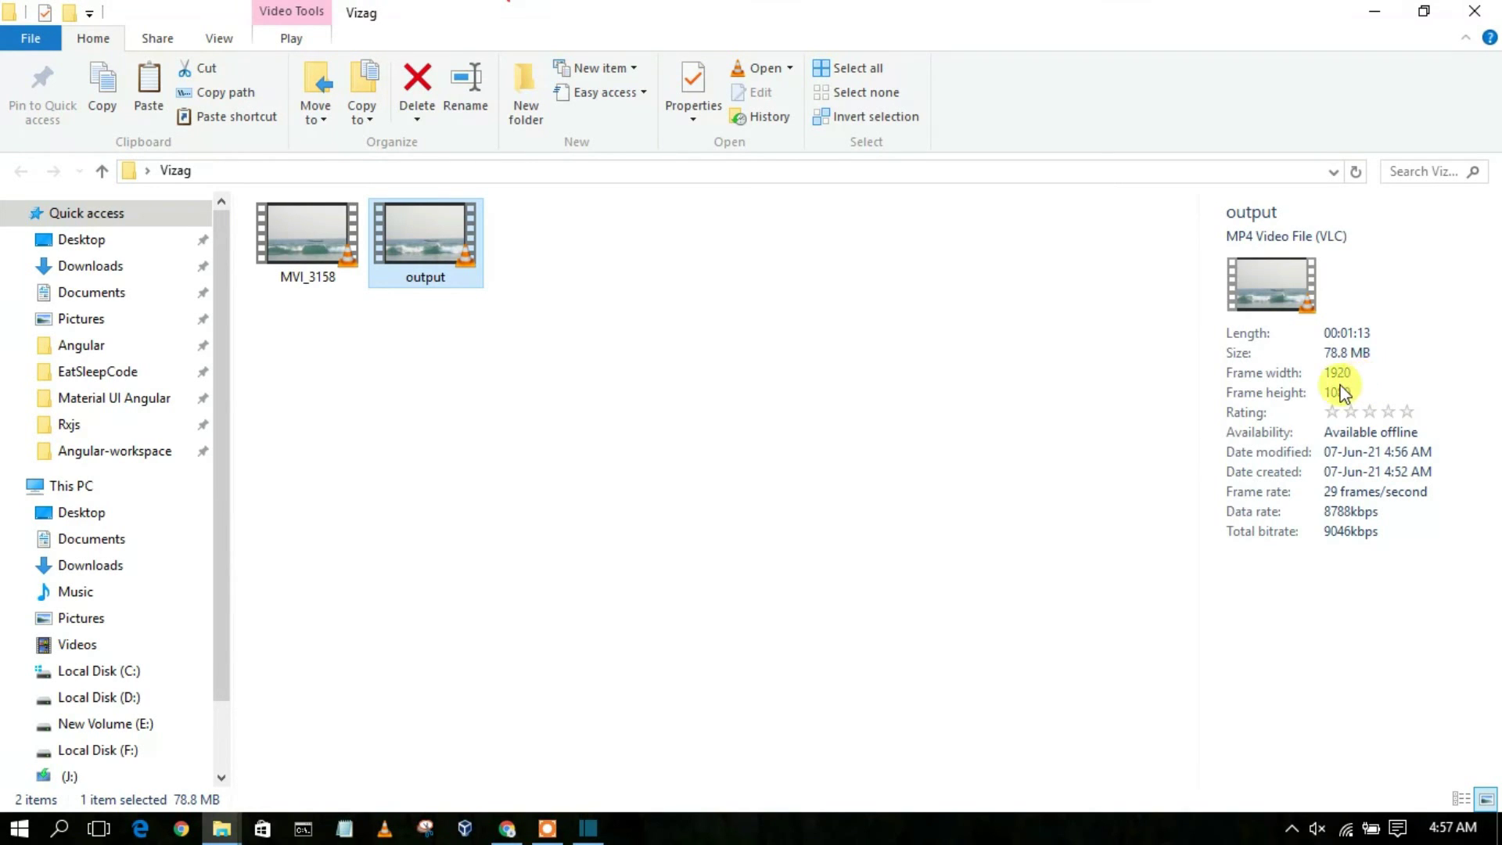
# Step: Play the output video in VLC media player and jump back twice to rewatch the transition near 00:05
pyautogui.doubleClick(444, 236)
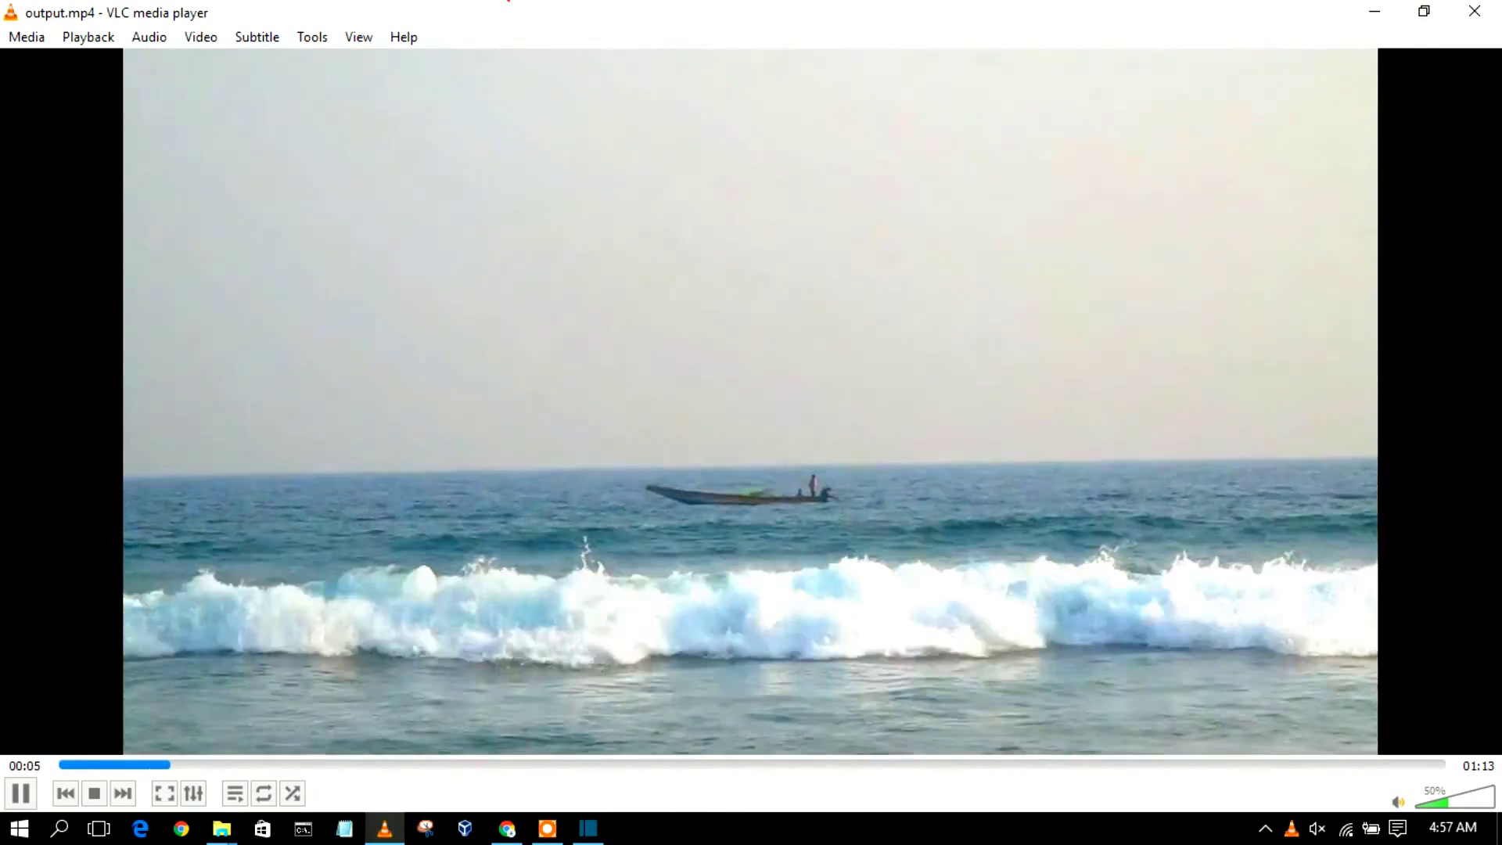
pyautogui.hotkey('shift', 'Left')
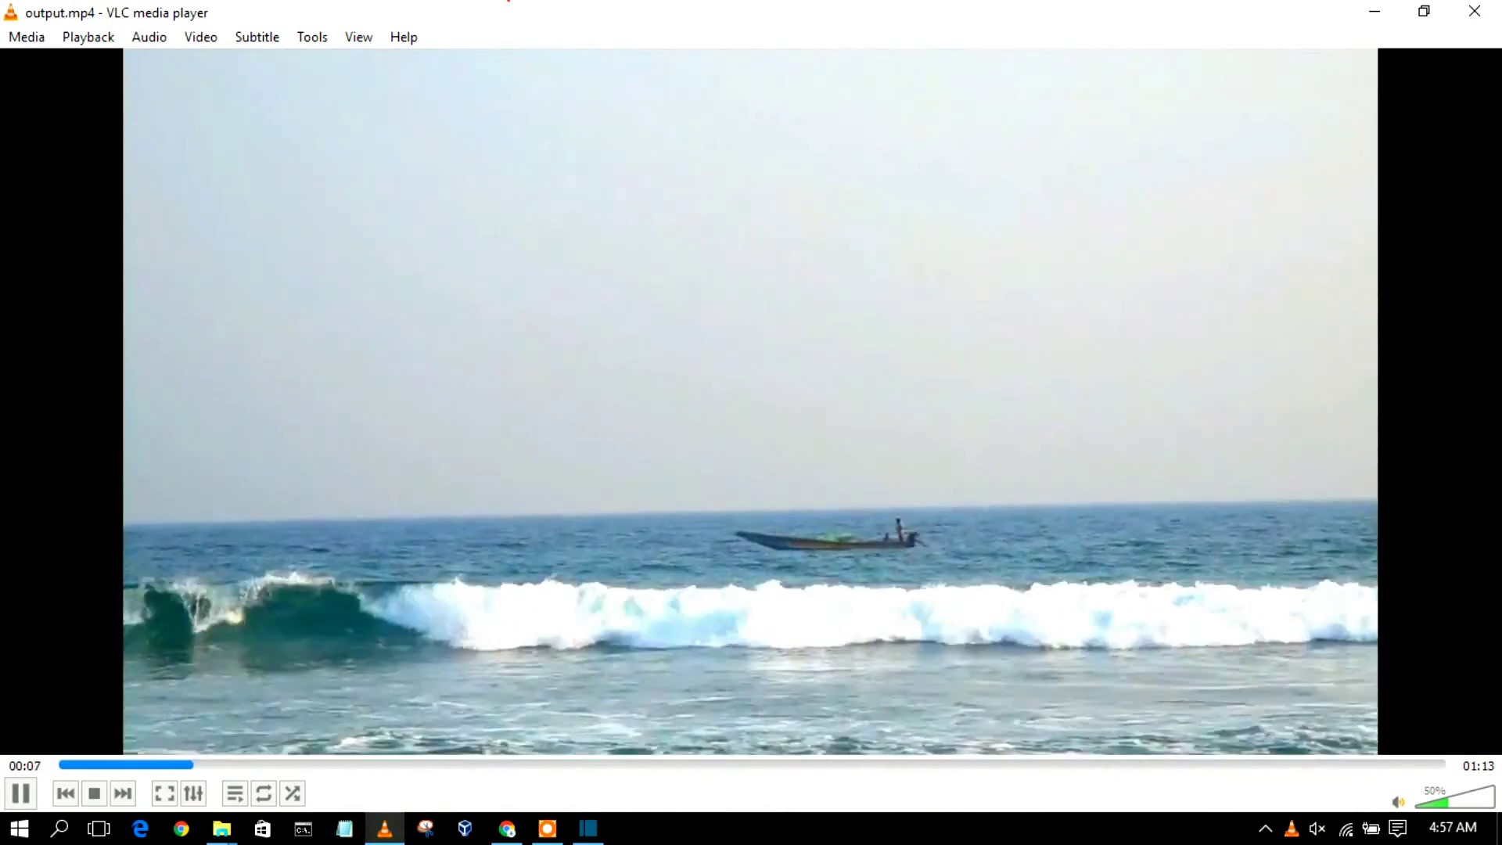
pyautogui.hotkey('shift', 'Left')
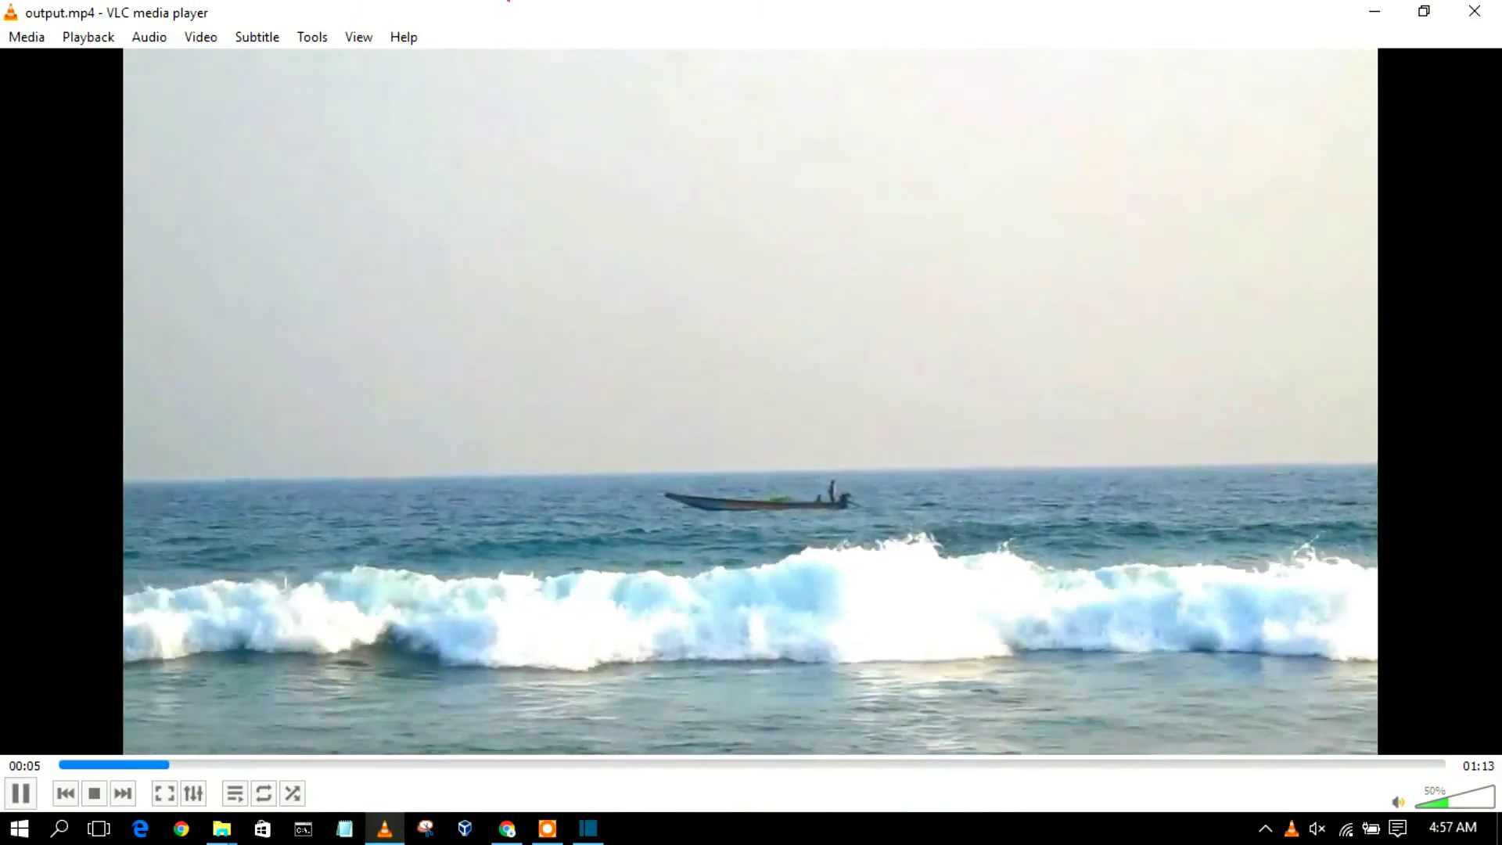